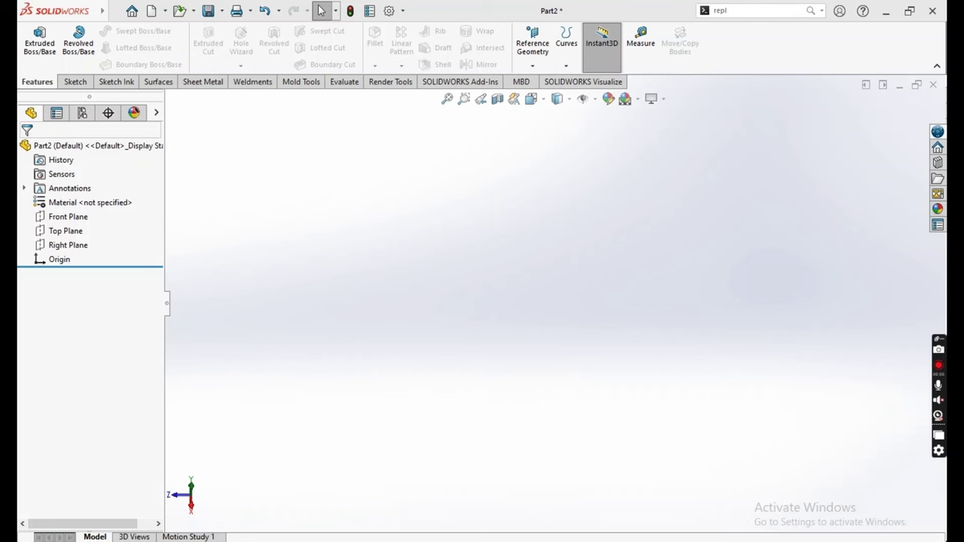
Step: Draw an ellipse centred on the origin in a new Top Plane sketch
click(46, 238)
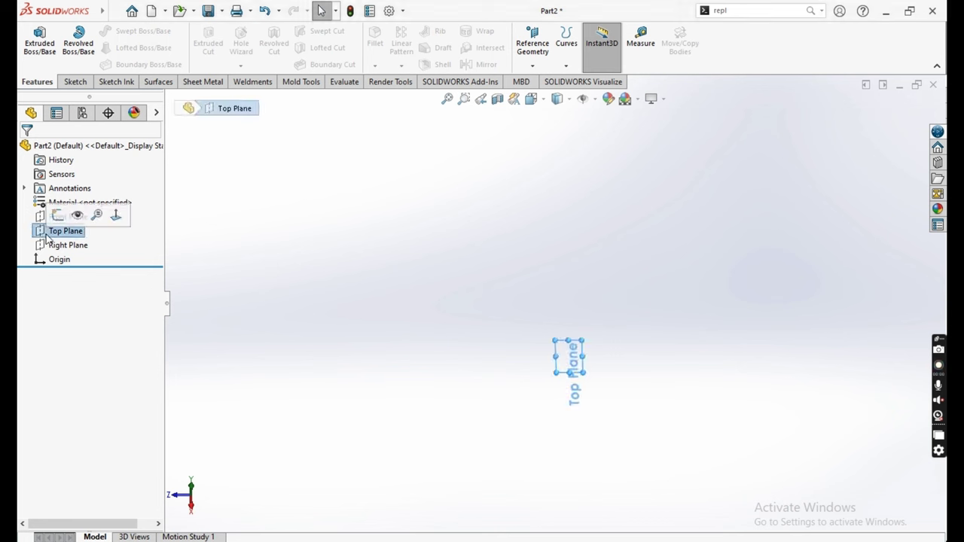
click(57, 216)
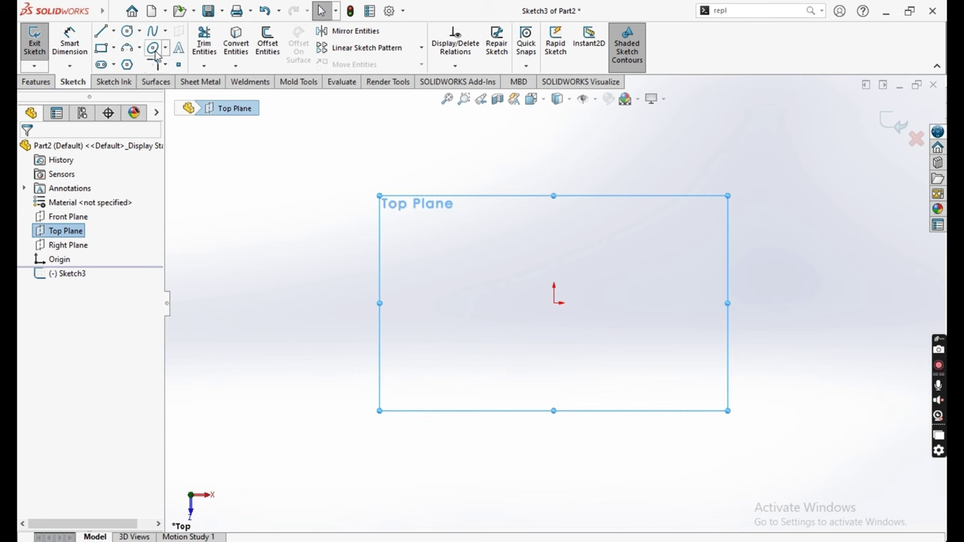
click(154, 49)
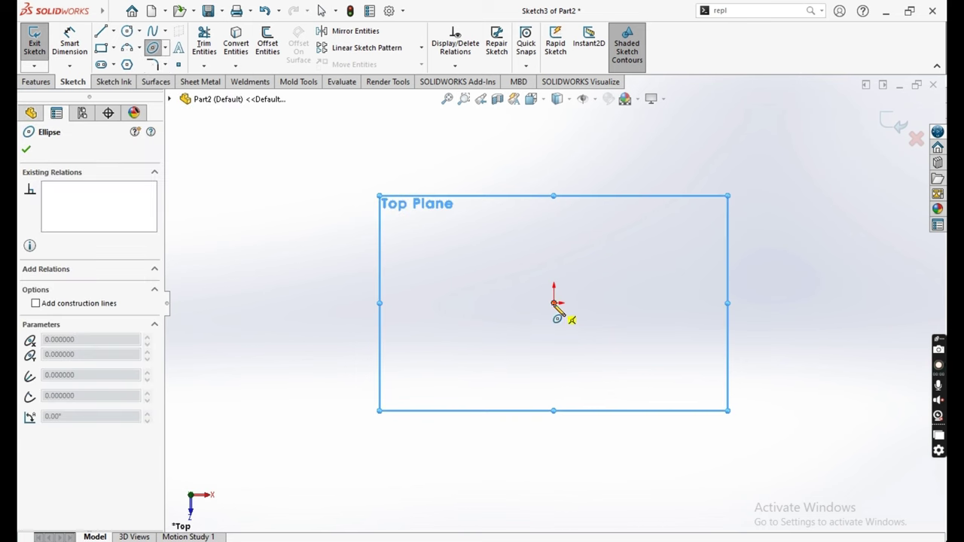
click(555, 303)
click(554, 402)
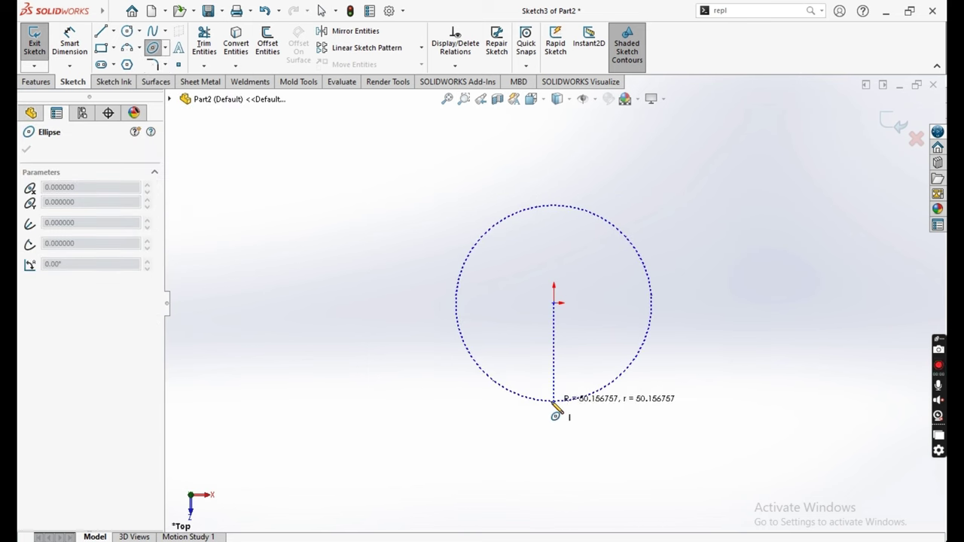
click(612, 356)
key(Escape)
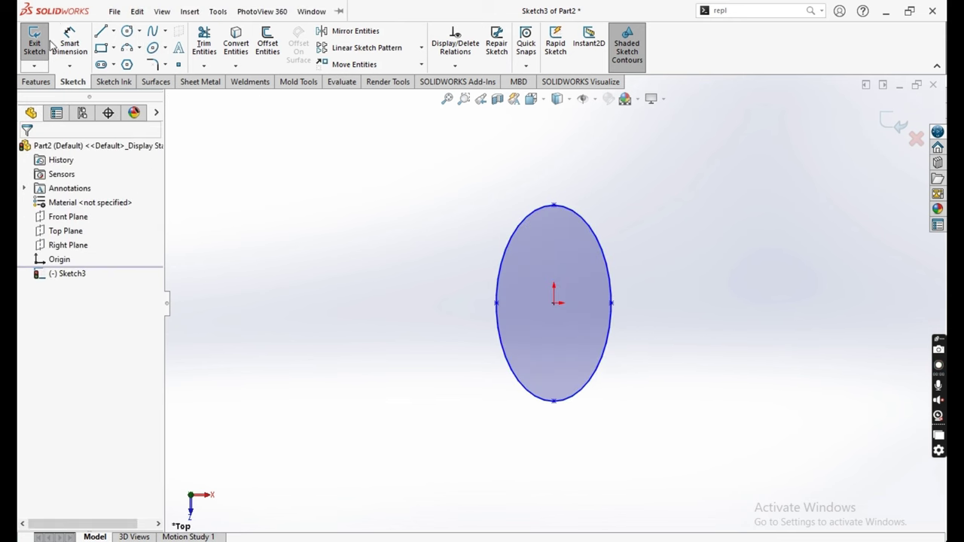
Step: Dimension the ellipse 1000 mm tall by 725 mm wide and exit the sketch
click(70, 42)
click(556, 207)
click(555, 401)
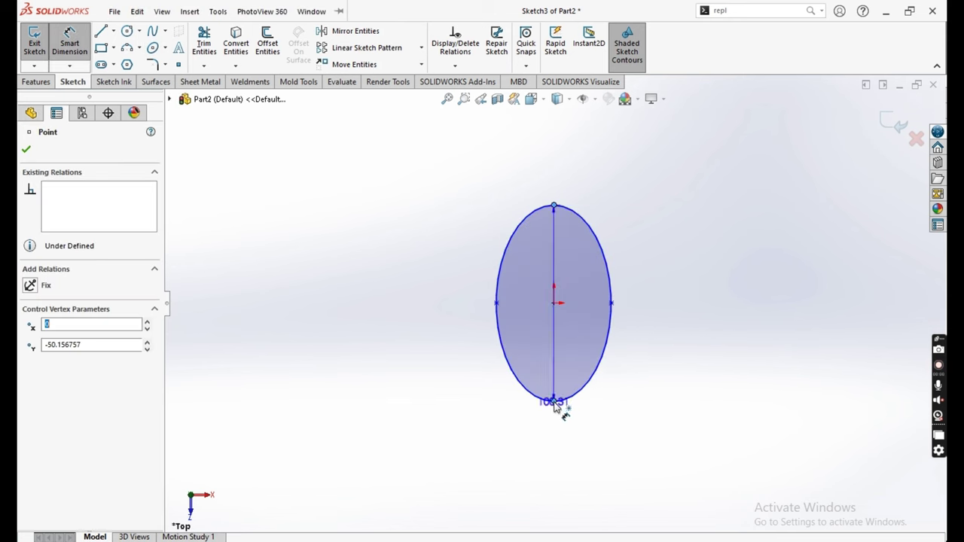
click(705, 305)
text(1000)
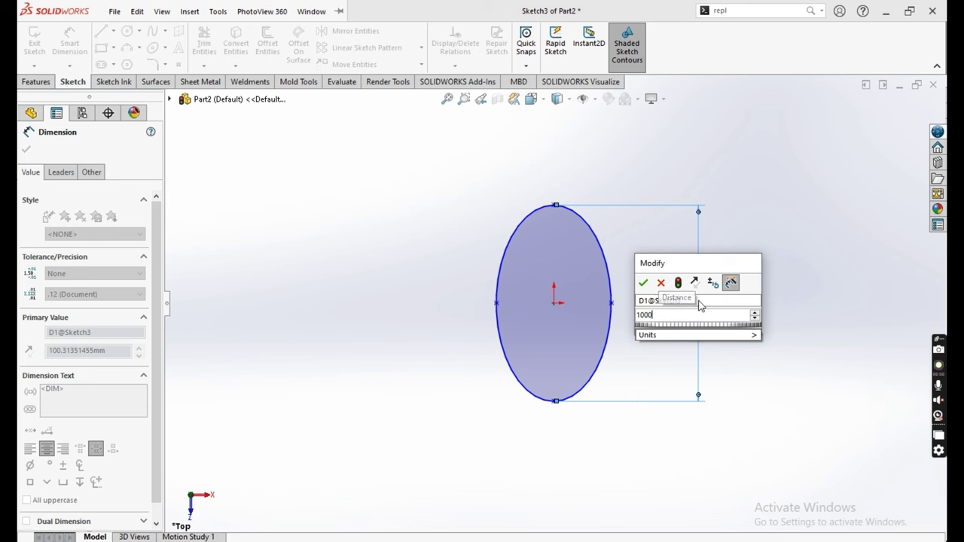
key(Return)
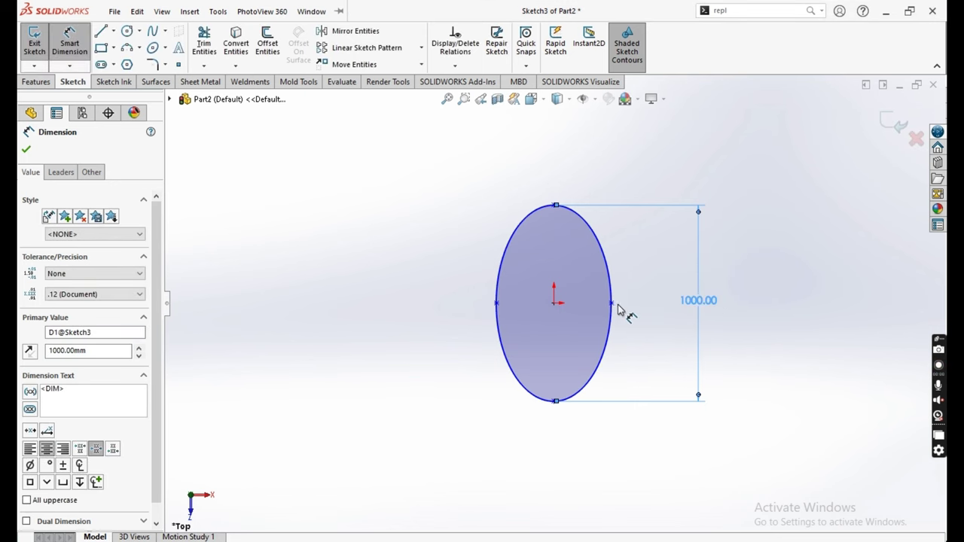
click(611, 304)
click(496, 303)
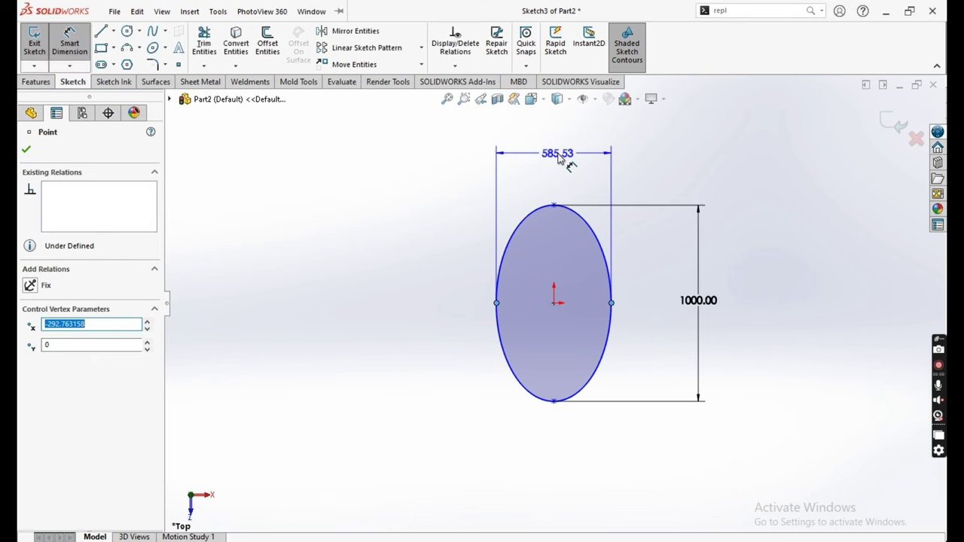
click(559, 156)
text(7)
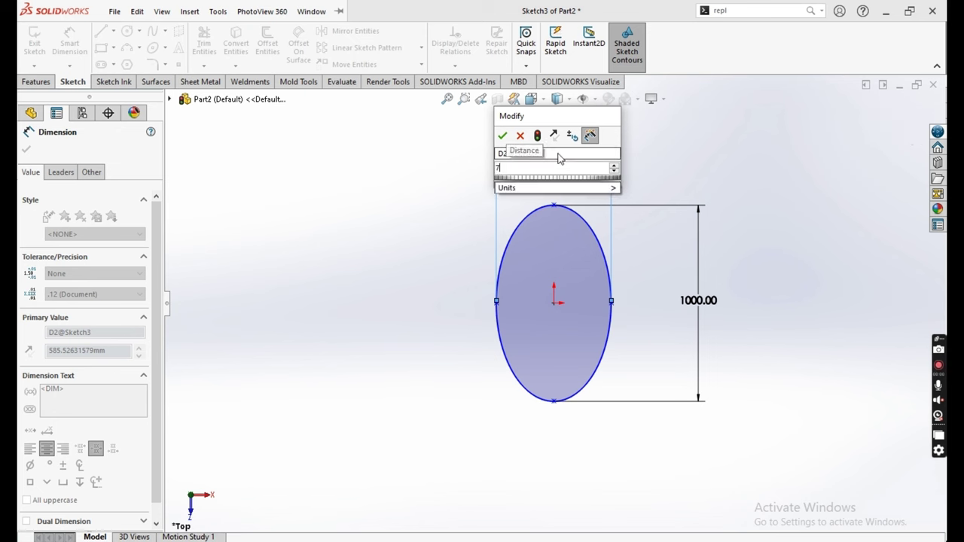
text(25)
key(Return)
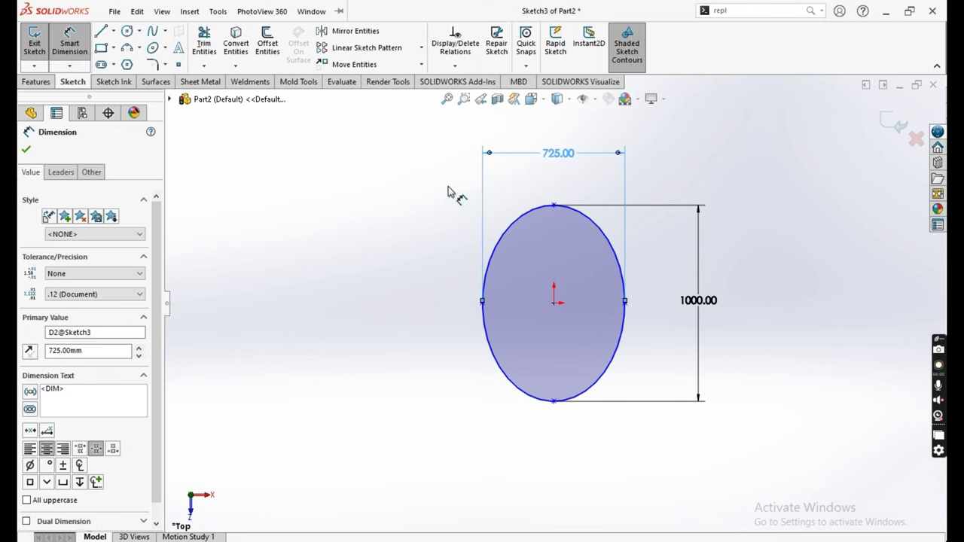
scroll(525, 253, up, 3)
scroll(557, 305, down, 2)
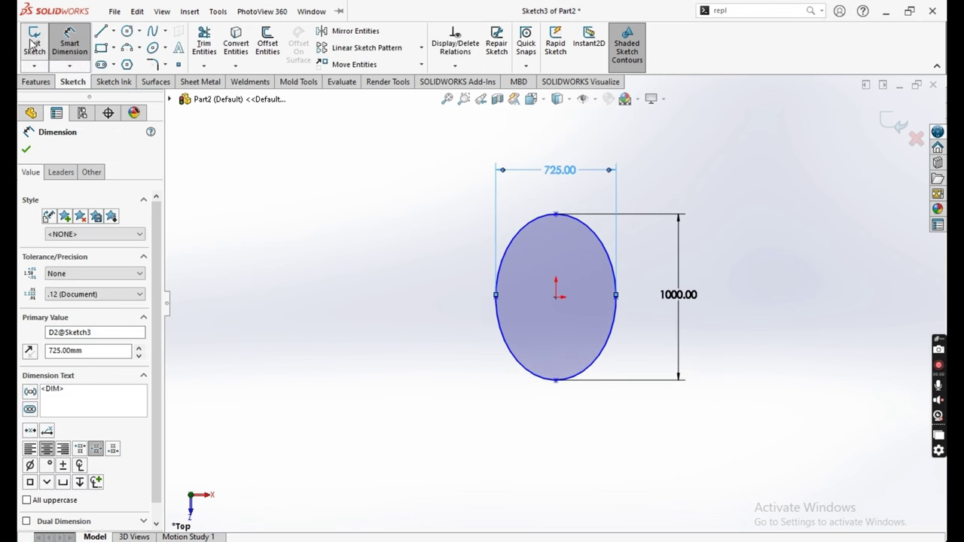
click(33, 43)
mouse_move(361, 230)
middle_down()
mouse_move(447, 183)
mouse_move(388, 201)
middle_up()
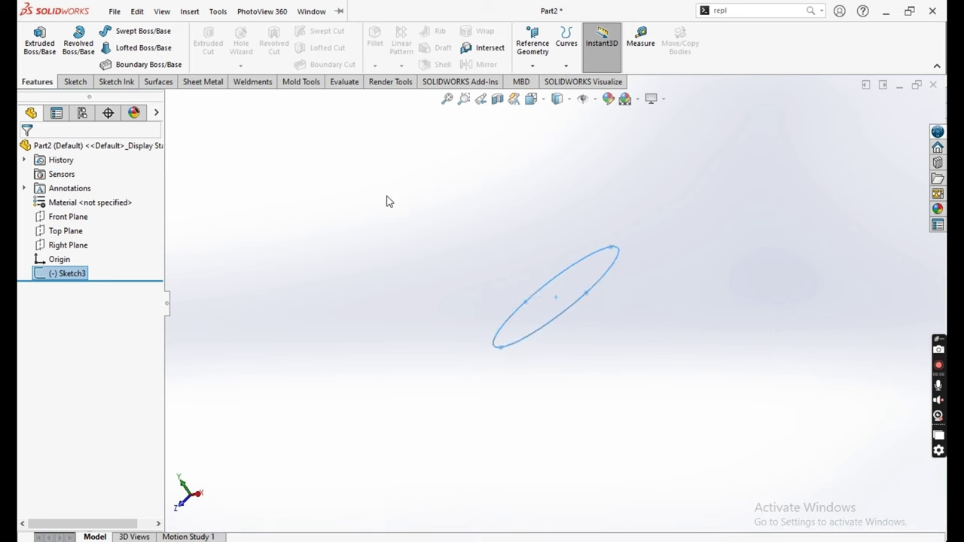
Step: Draw a three-point arc on the Right Plane from the ellipse's right tip to its left
click(68, 244)
click(84, 234)
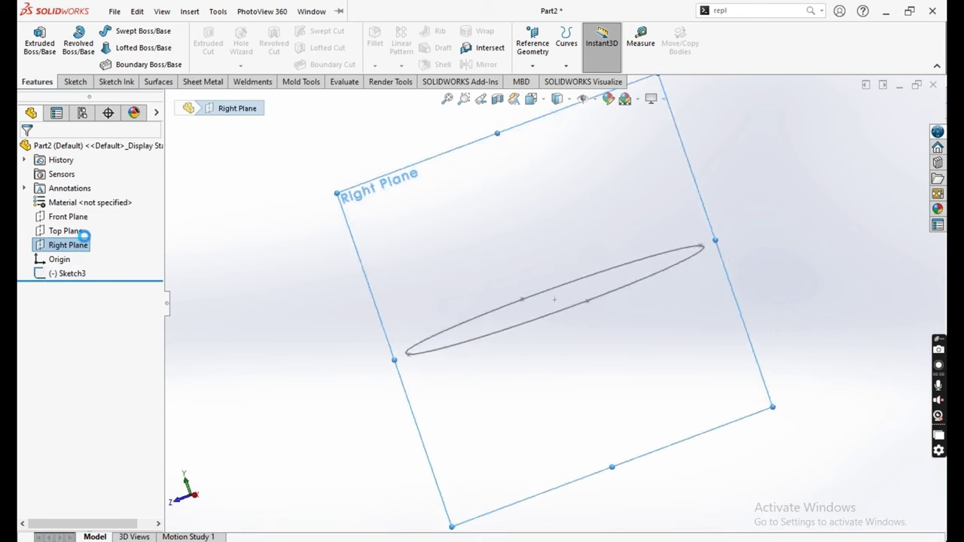
click(121, 226)
key(Escape)
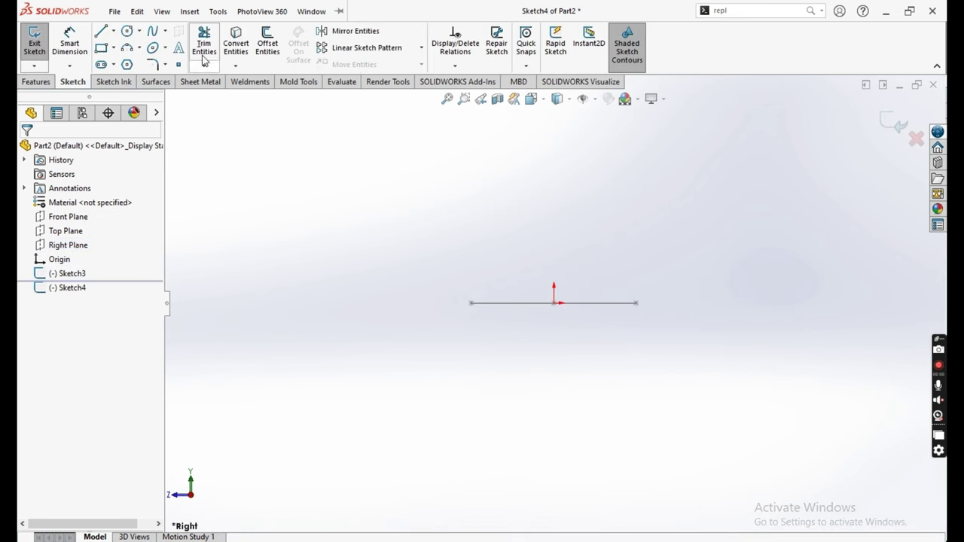
click(128, 51)
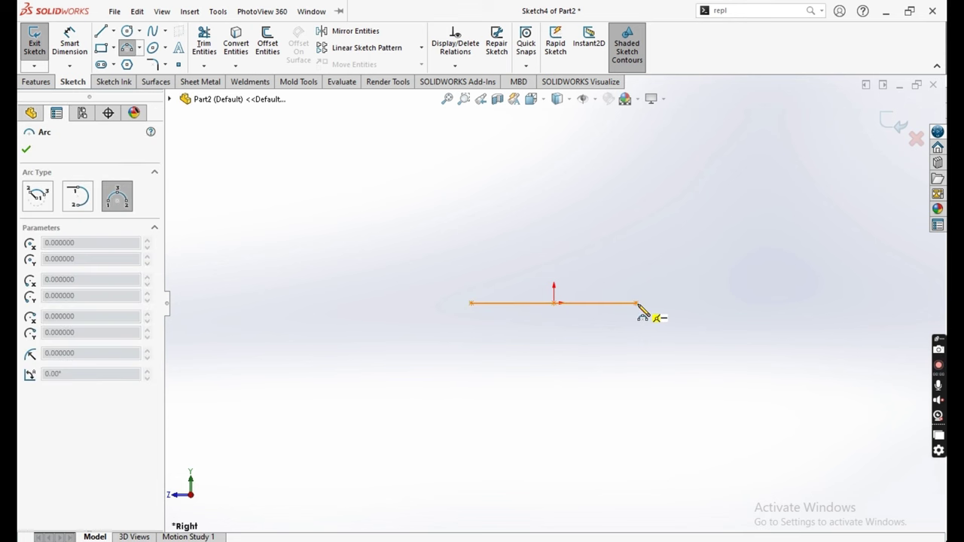
click(637, 303)
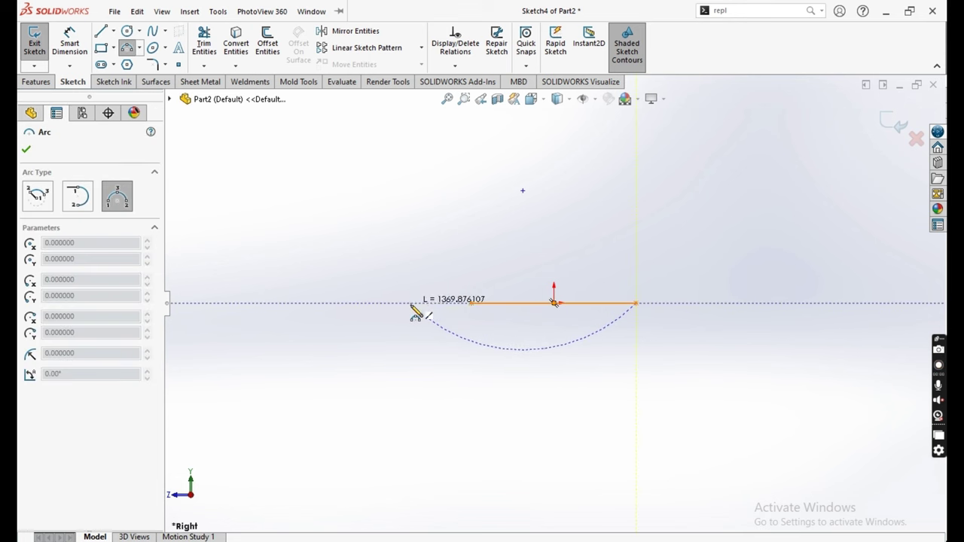
click(412, 304)
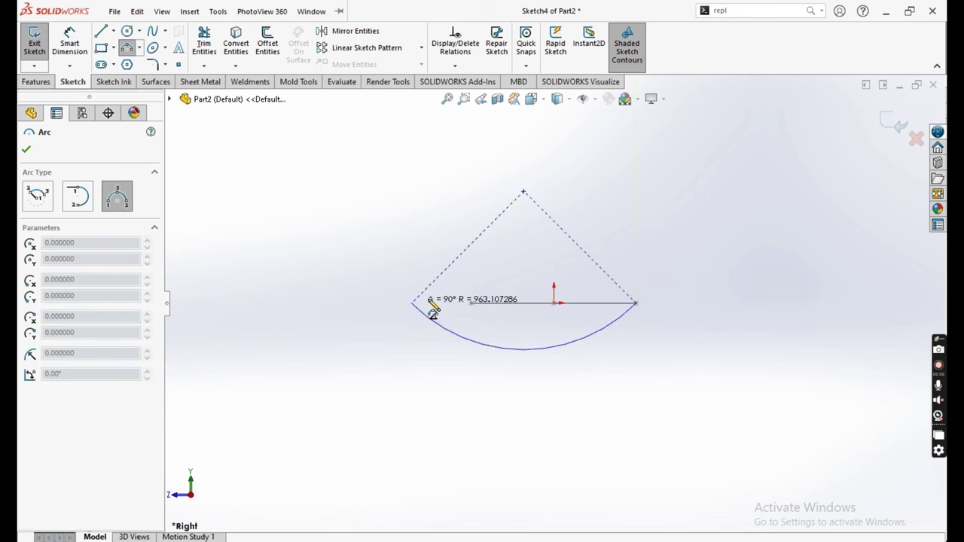
click(541, 226)
key(Escape)
Step: Make the arc's right end coincident with the ellipse tip
middle_drag(610, 344, 664, 329)
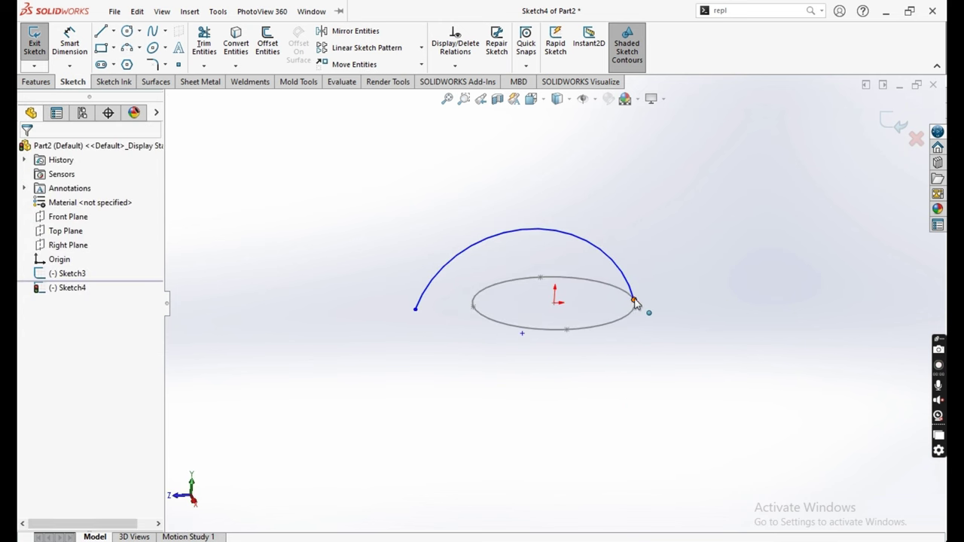
click(636, 303)
drag(636, 303, 640, 304)
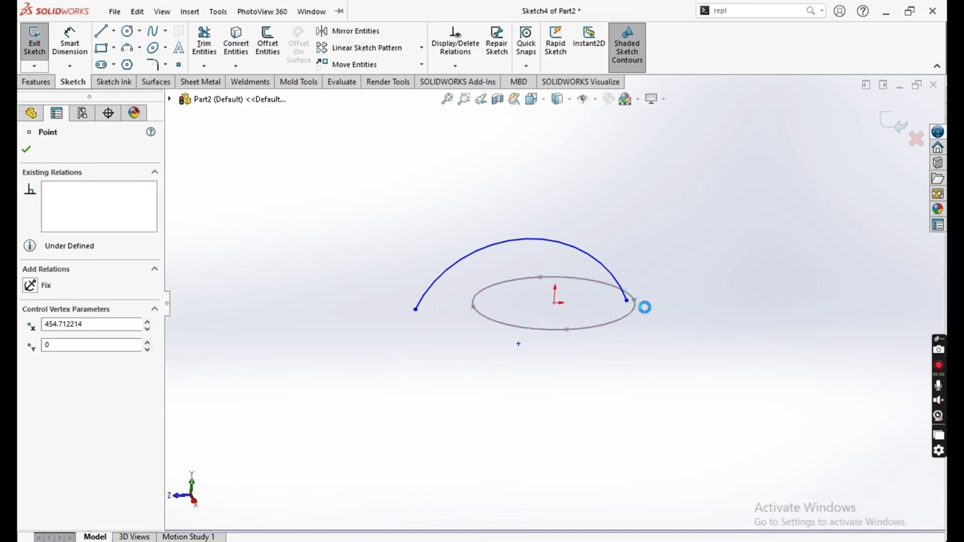
ctrl+click(635, 301)
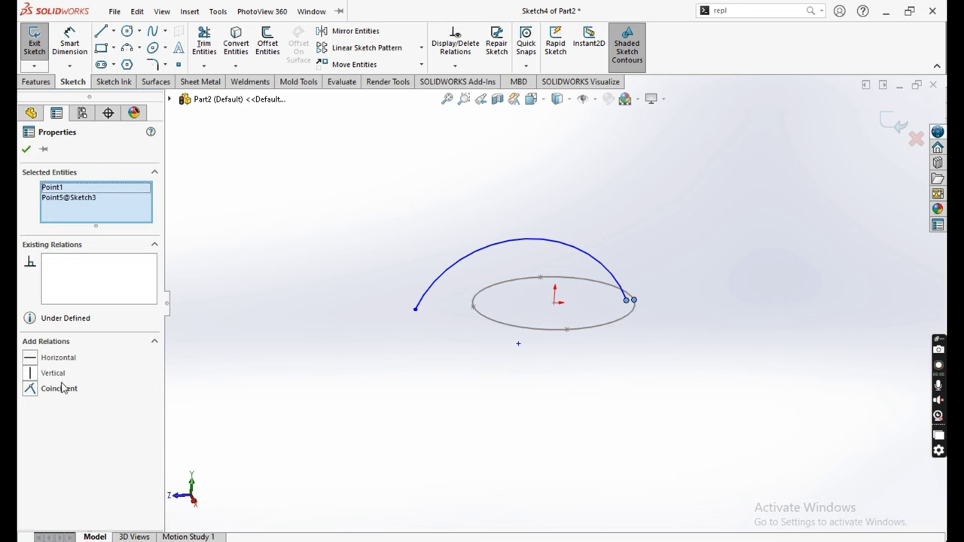
click(60, 388)
click(28, 148)
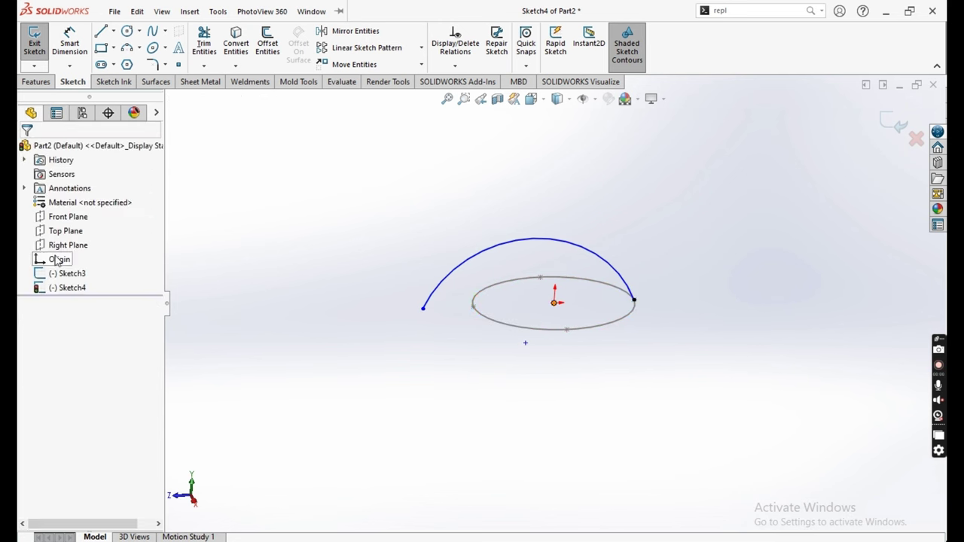
Step: Dimension the arc's left endpoint 825 mm from the origin
click(72, 288)
click(94, 270)
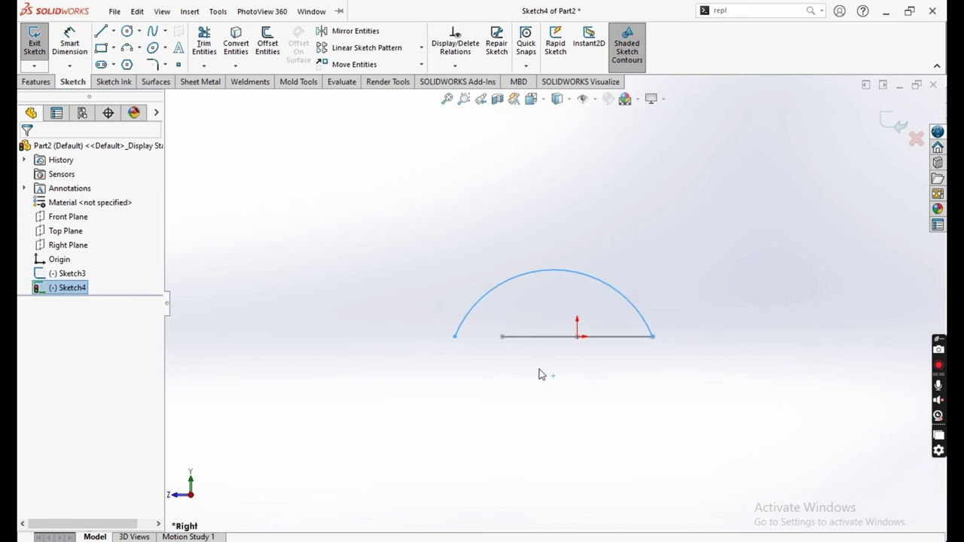
click(577, 319)
click(83, 45)
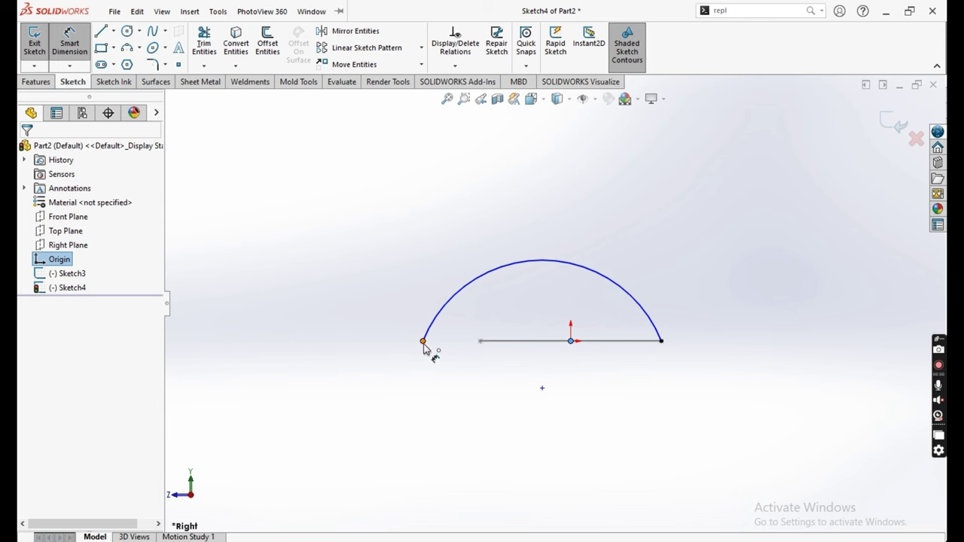
click(423, 341)
click(570, 341)
click(501, 403)
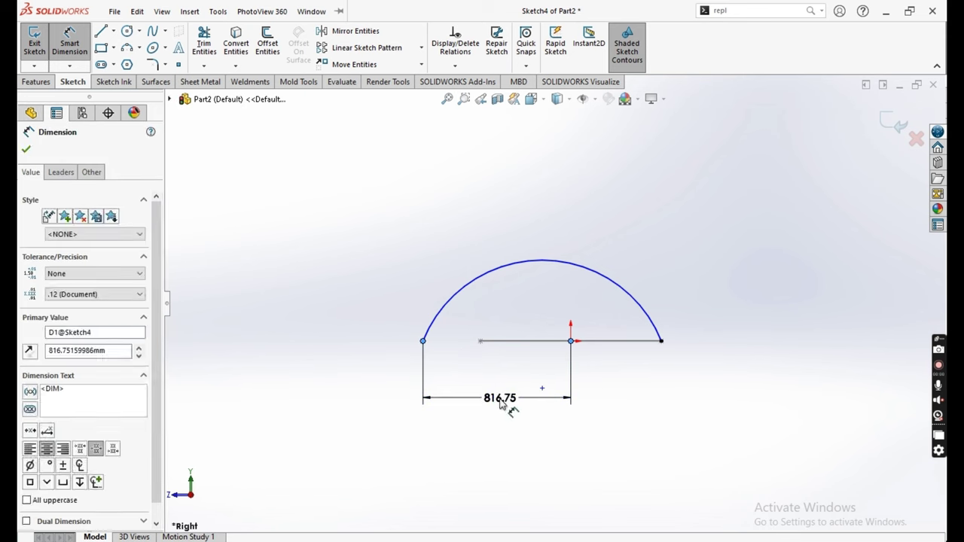
text(825)
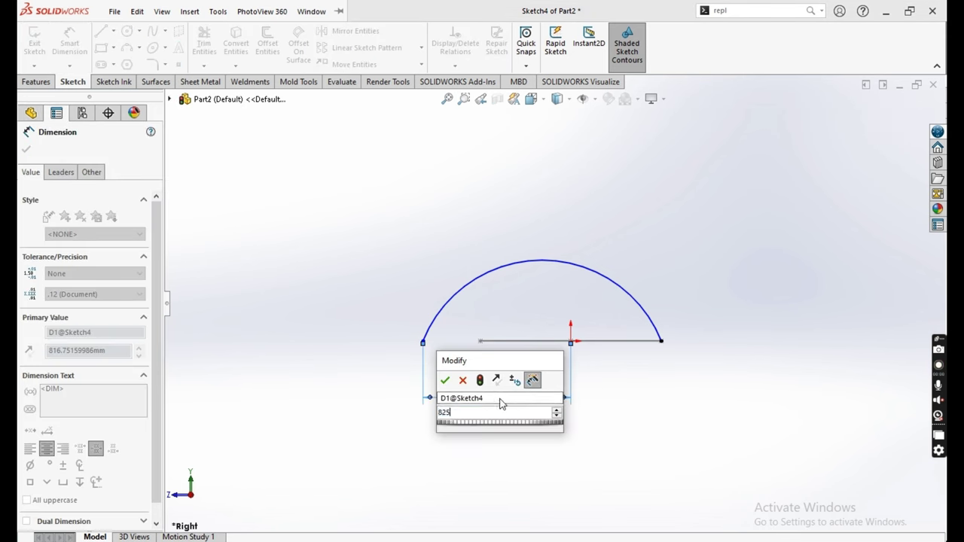
key(Return)
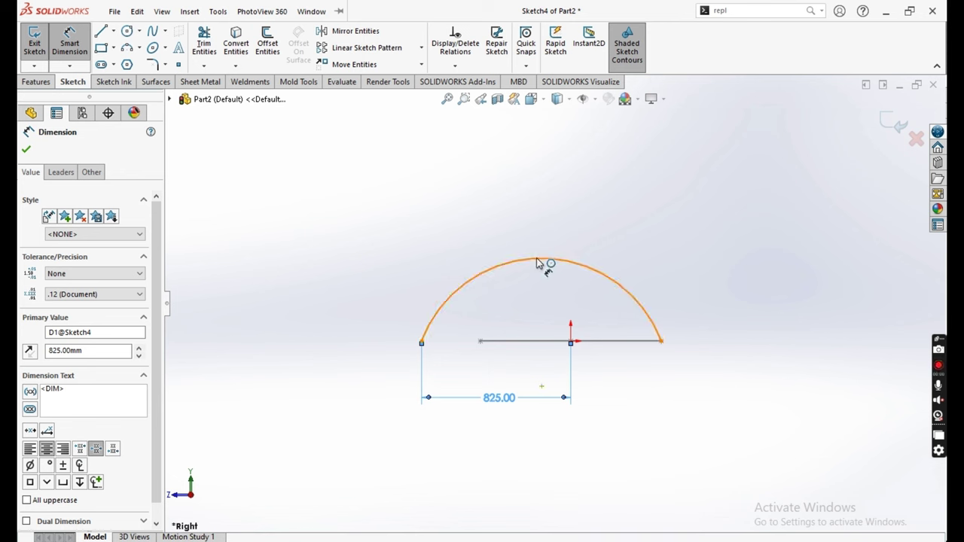
Step: Drag the arc higher to its final height and exit the sketch
click(545, 257)
key(Escape)
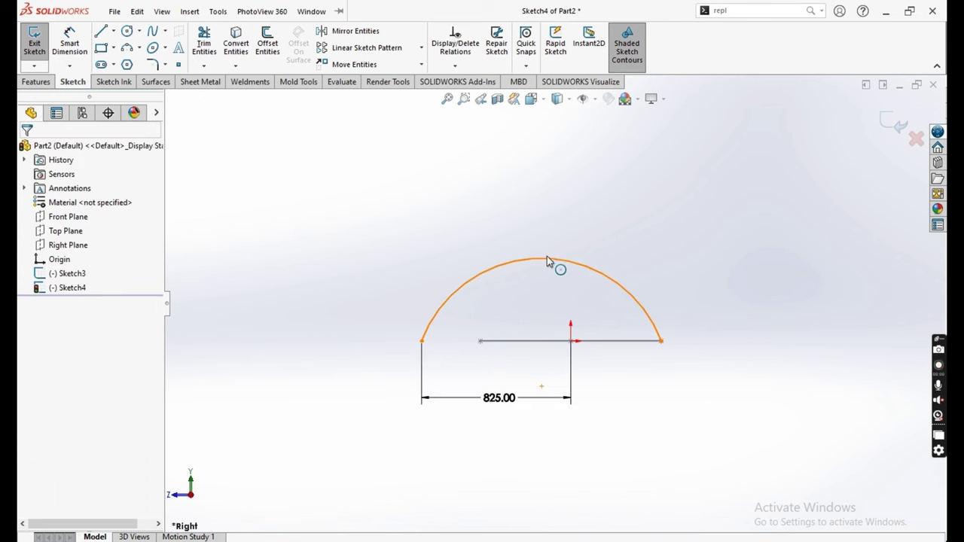
drag(543, 258, 549, 243)
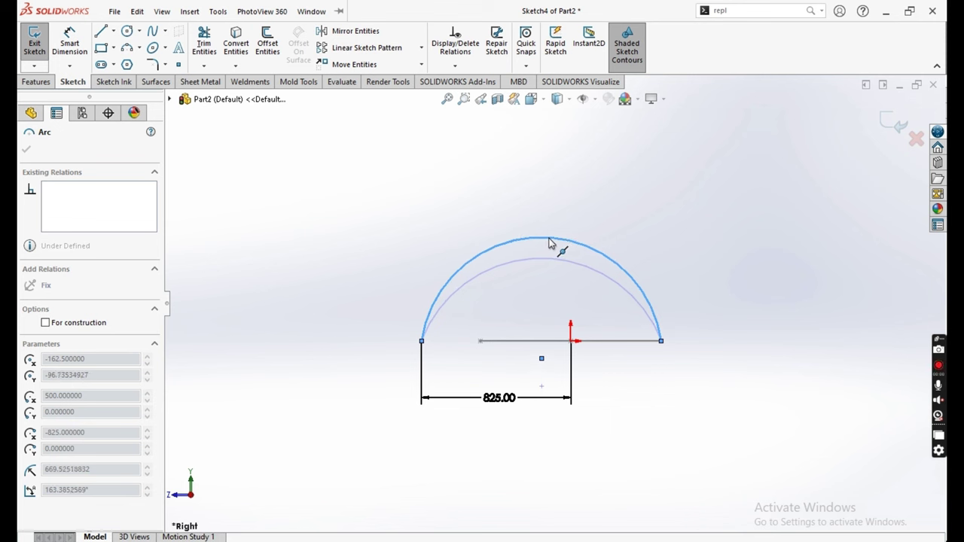
drag(550, 242, 543, 238)
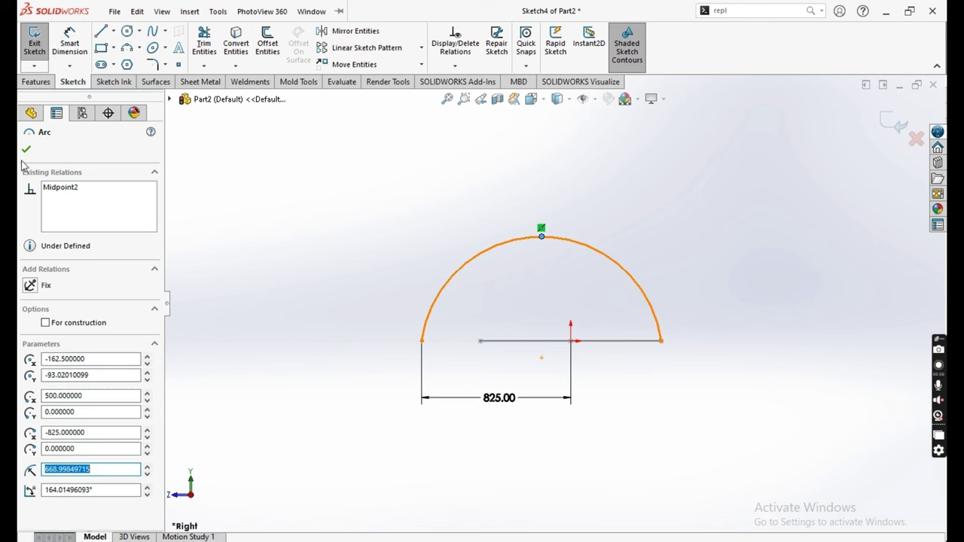
click(20, 34)
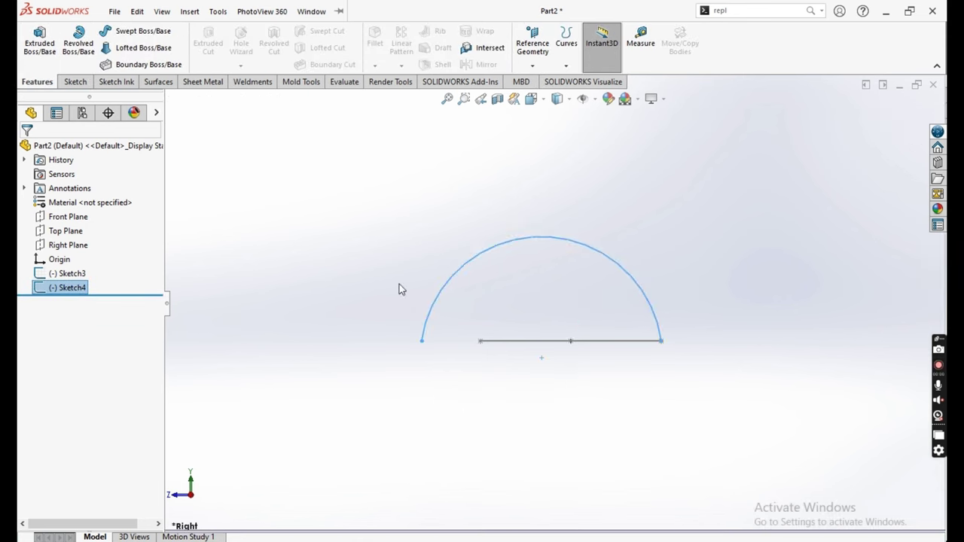
Step: Create a sketch-on-sketch projected curve from the ellipse and arc sketches (Sketch3, Sketch4)
mouse_move(400, 284)
middle_down()
mouse_move(439, 366)
mouse_move(417, 300)
middle_up()
click(417, 299)
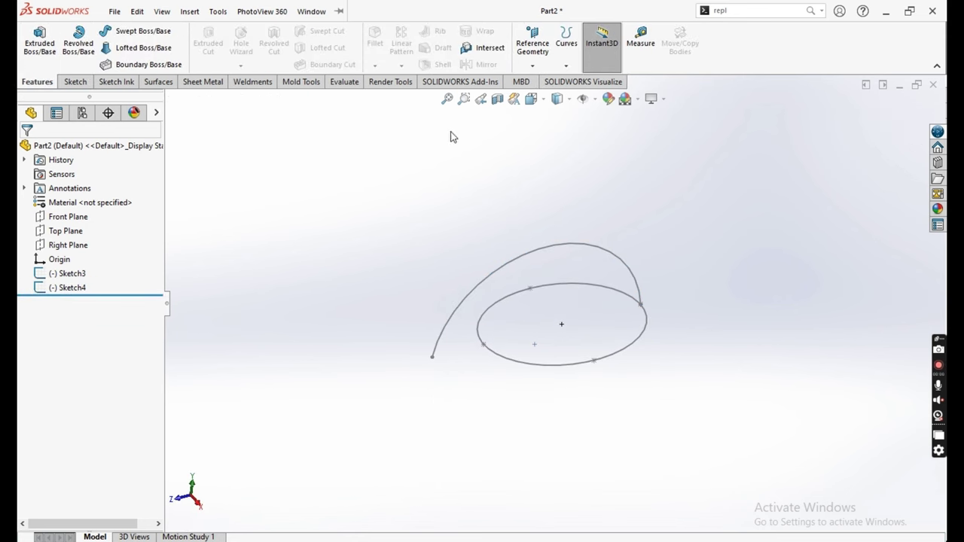
click(567, 66)
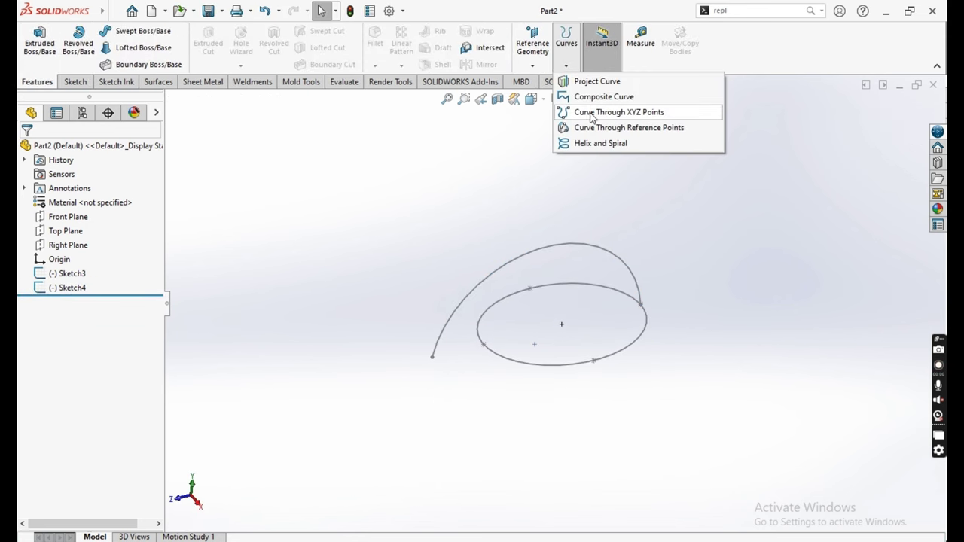
click(595, 81)
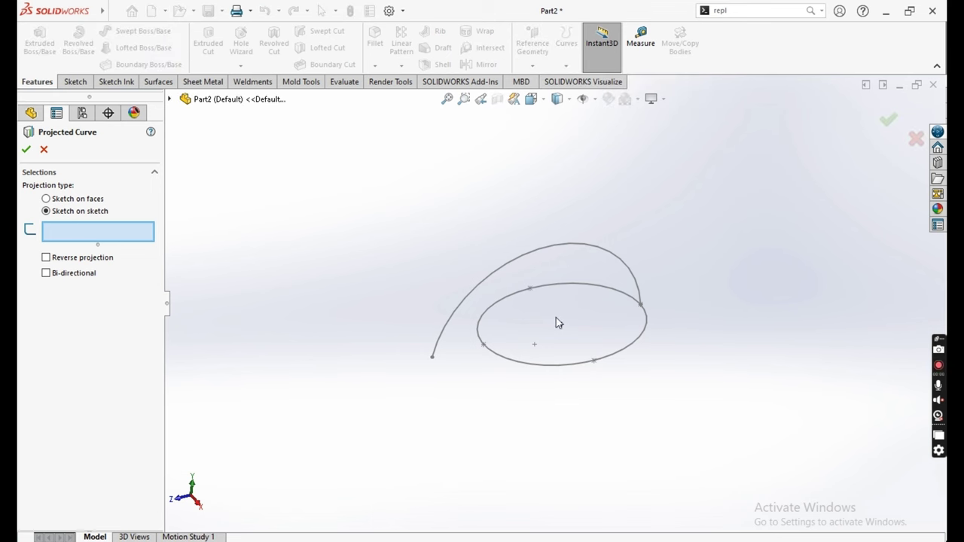
click(578, 365)
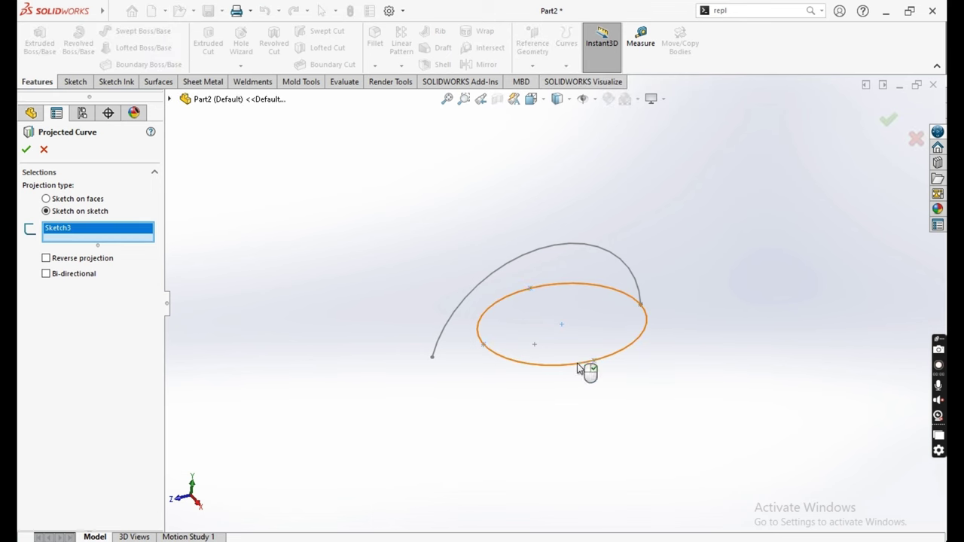
click(559, 250)
mouse_move(581, 295)
middle_down()
mouse_move(517, 352)
mouse_move(540, 291)
mouse_move(532, 273)
mouse_move(577, 273)
mouse_move(554, 320)
mouse_move(536, 322)
middle_up()
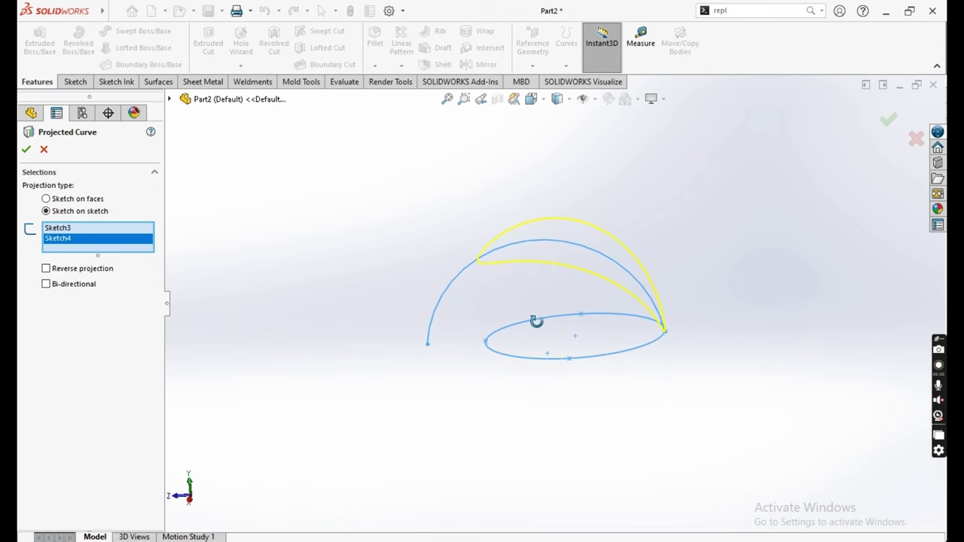
click(26, 150)
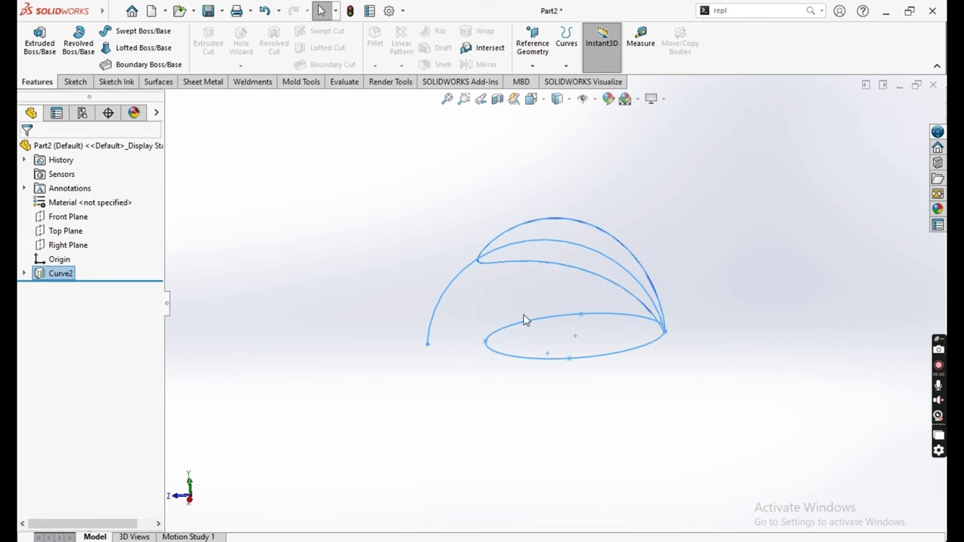
mouse_move(523, 315)
middle_down()
mouse_move(534, 288)
mouse_move(728, 288)
mouse_move(635, 259)
mouse_move(625, 276)
mouse_move(622, 264)
middle_up()
Step: Create a filled surface bounded by Curve2 as the blade
click(157, 82)
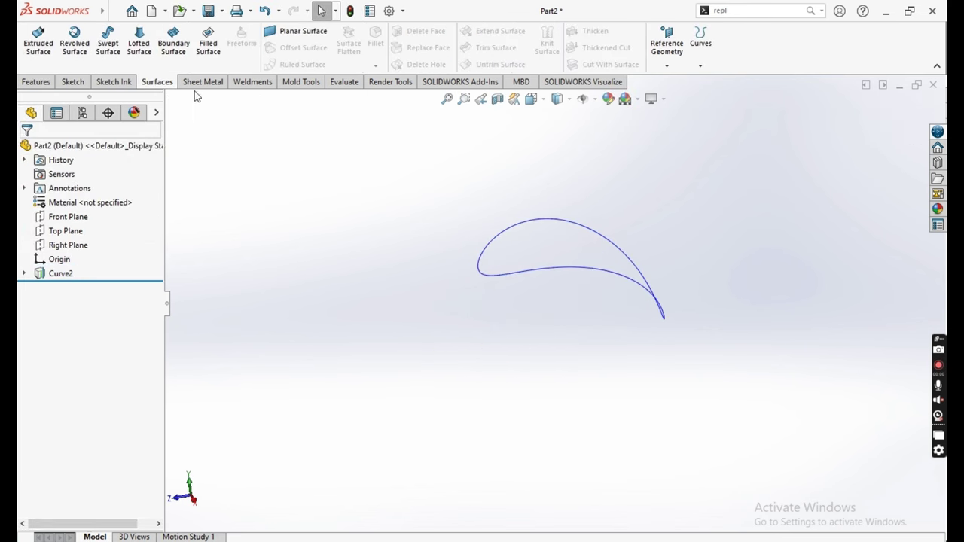
click(218, 54)
click(562, 268)
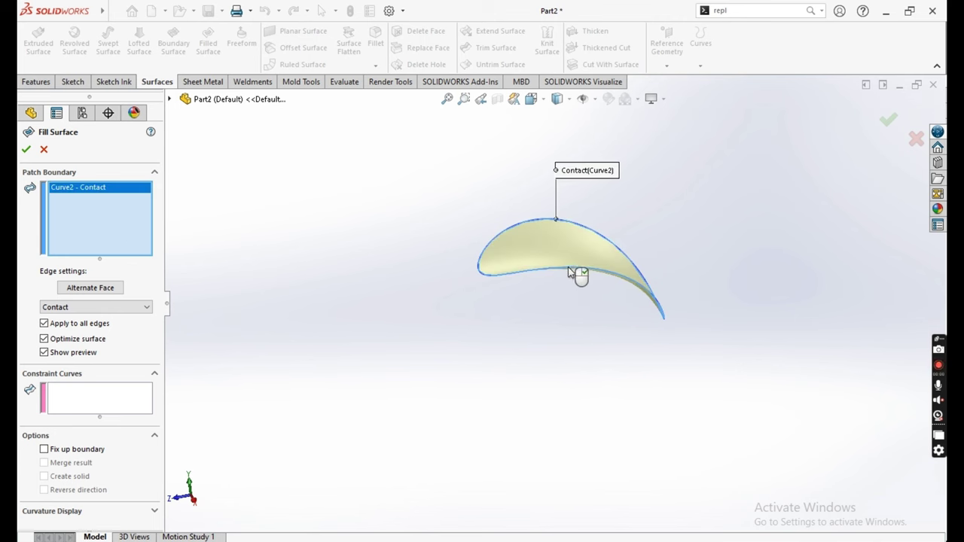
mouse_move(571, 271)
middle_down()
mouse_move(555, 226)
mouse_move(572, 209)
mouse_move(558, 222)
middle_up()
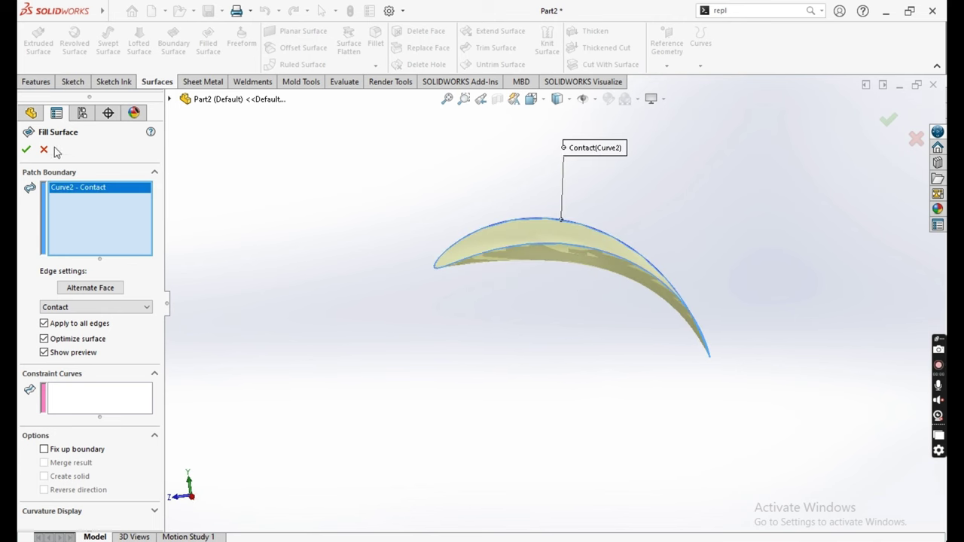
click(26, 151)
mouse_move(544, 285)
middle_down()
mouse_move(521, 279)
mouse_move(542, 295)
mouse_move(551, 277)
middle_up()
scroll(520, 291, up, 3)
scroll(533, 263, up, 1)
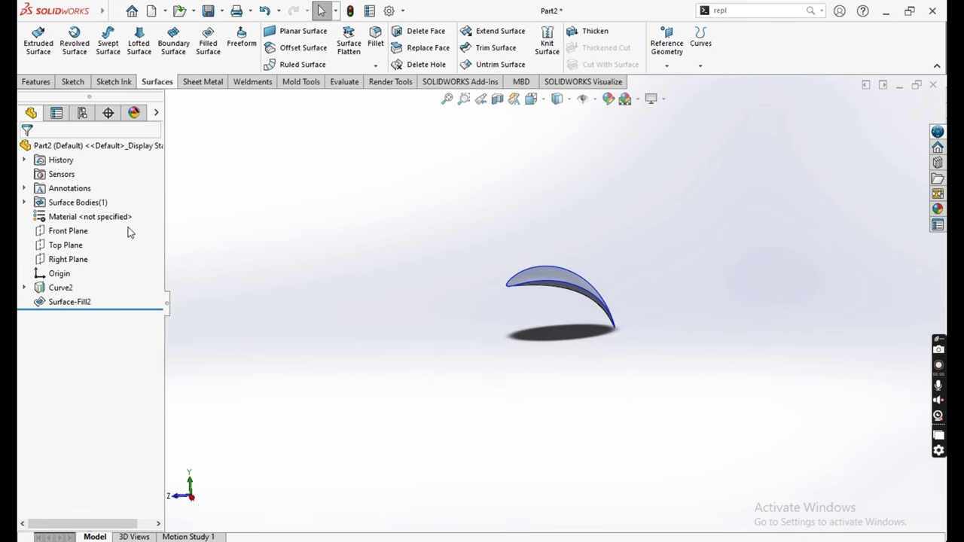
click(81, 246)
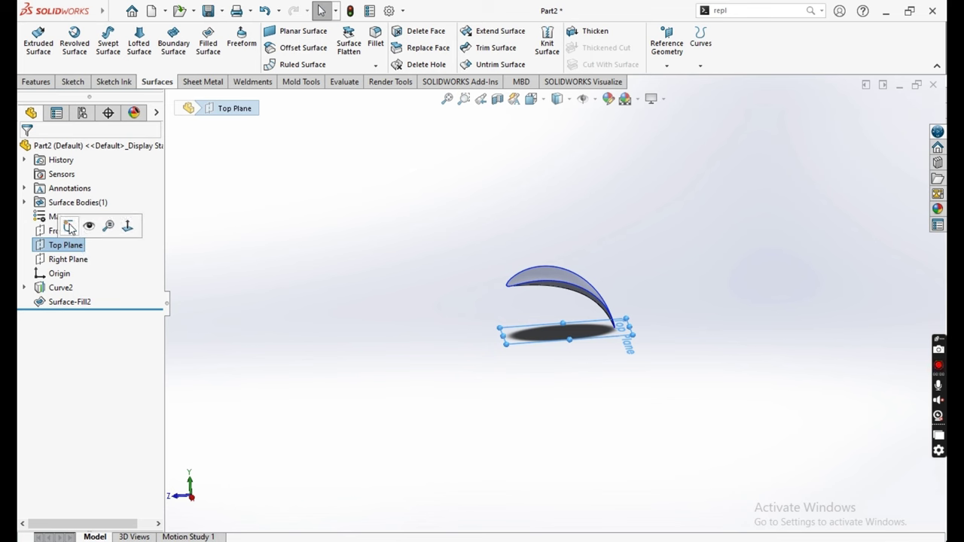
Step: Draw a circle centred on the origin in a new Top Plane sketch
click(69, 228)
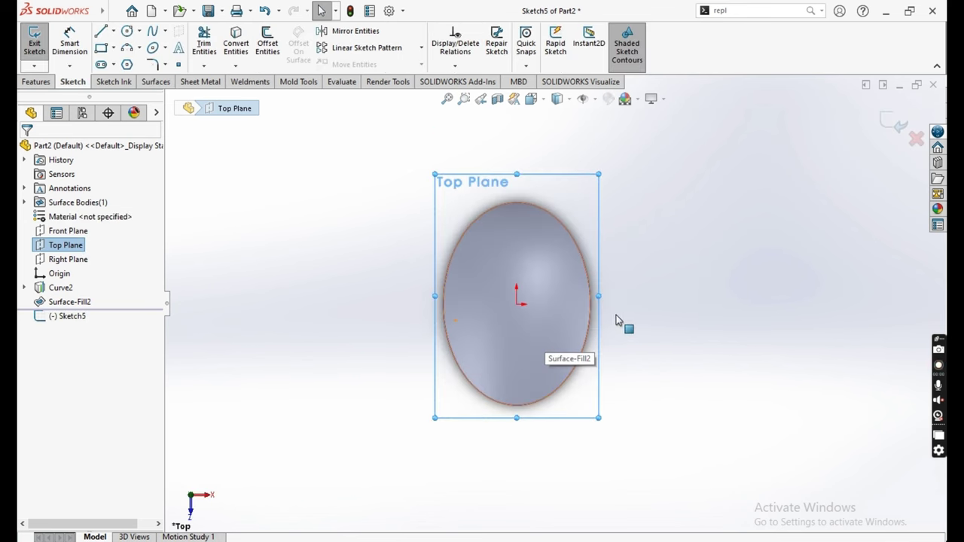
click(127, 32)
click(517, 305)
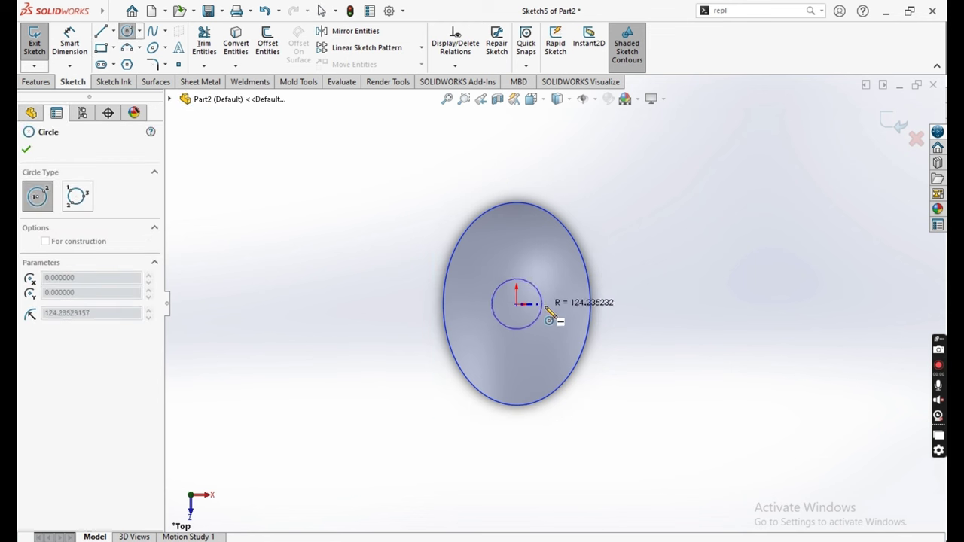
click(601, 319)
key(Escape)
Step: Dimension the circle to an 850 mm diameter
click(74, 59)
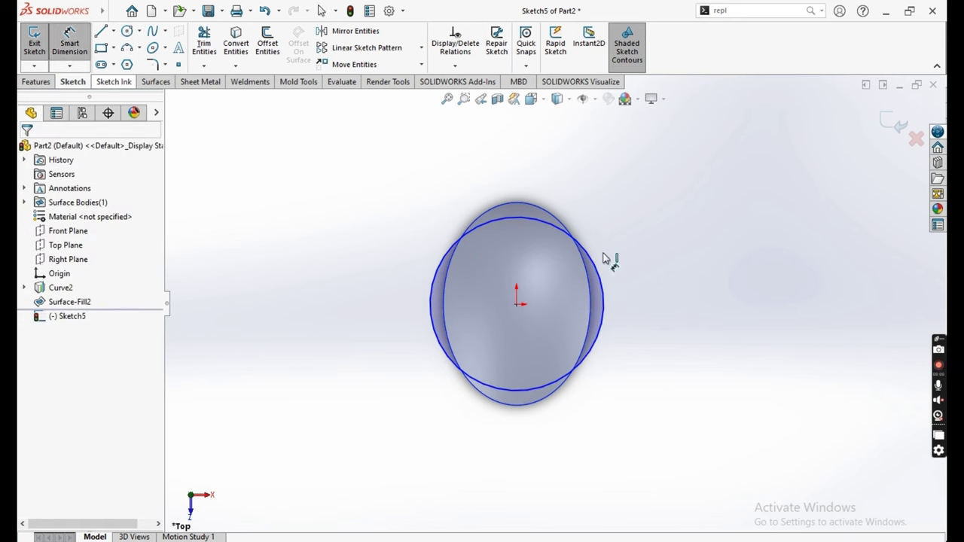
click(605, 294)
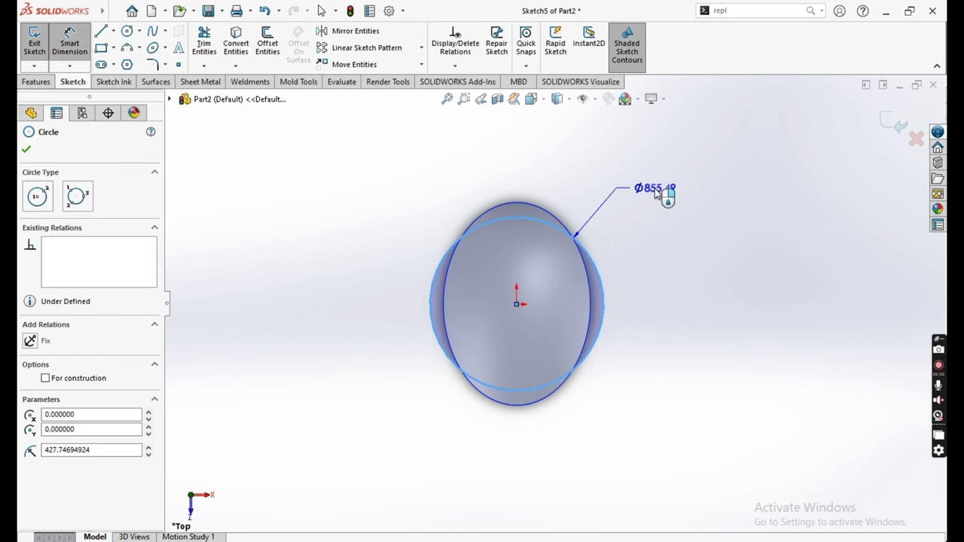
click(657, 188)
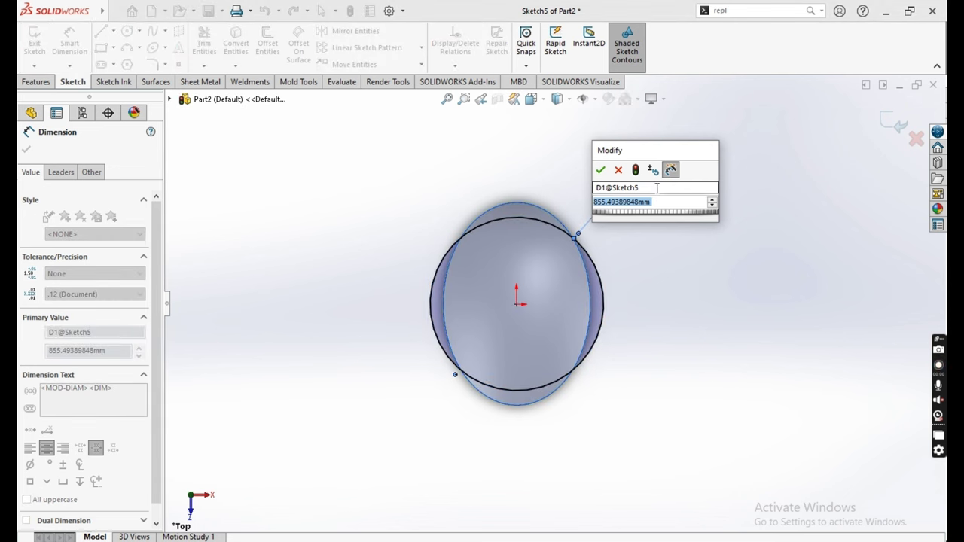
text(850)
key(Return)
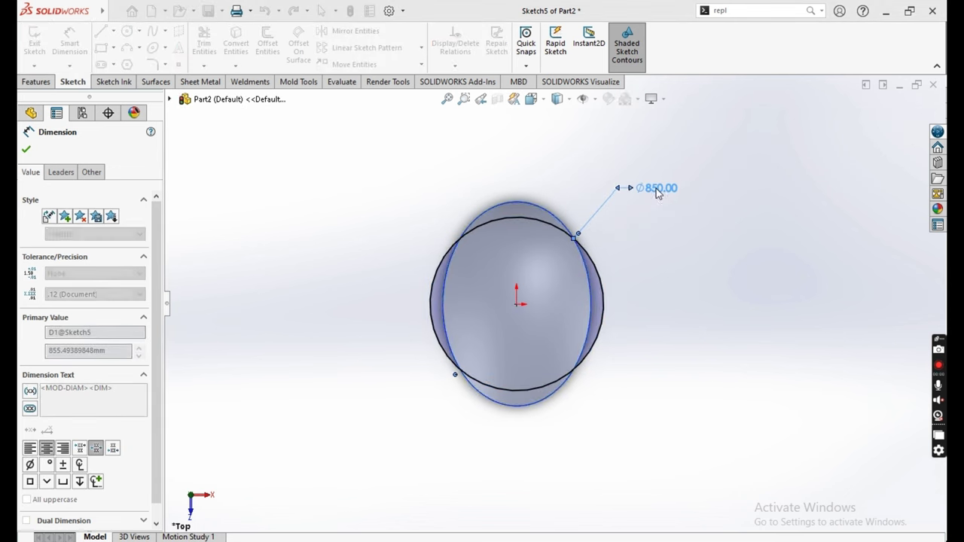
key(Escape)
mouse_move(742, 297)
middle_down()
mouse_move(557, 216)
mouse_move(528, 226)
middle_up()
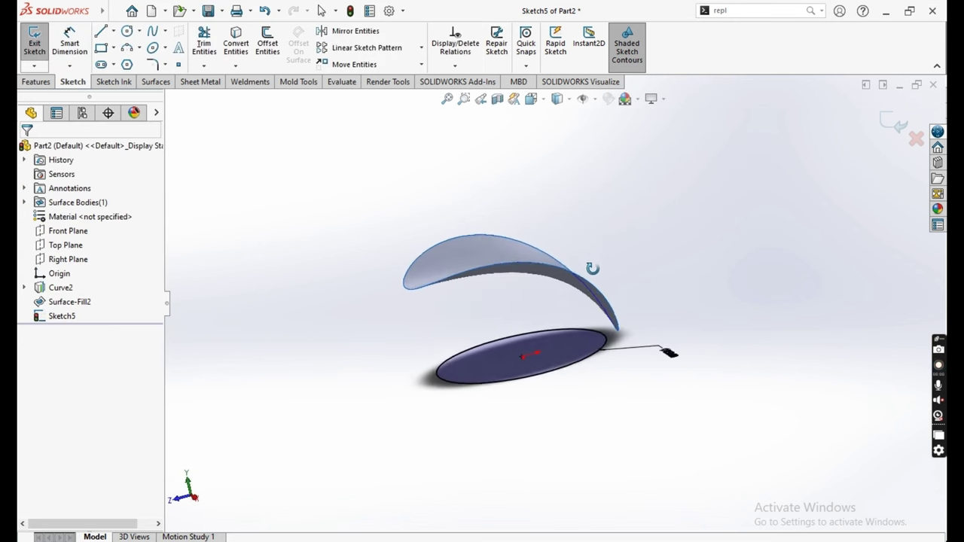
Step: Extrude the circle to a 30 mm blind depth, creating Boss-Extrude1
click(31, 83)
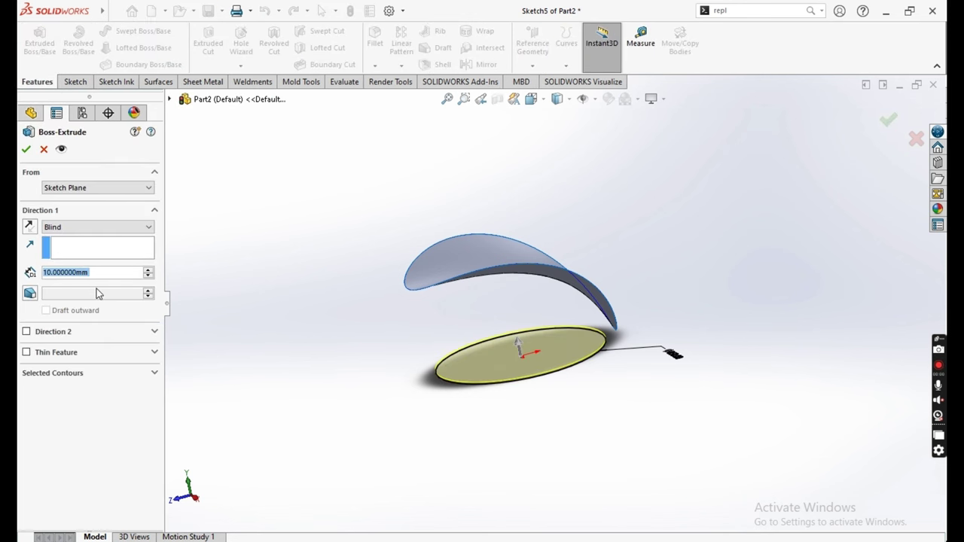
text(20)
key(Return)
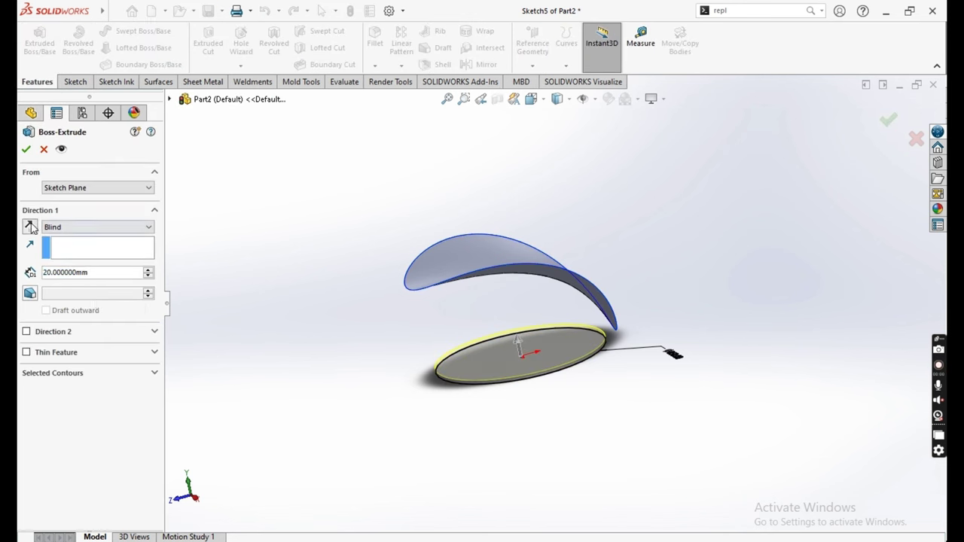
scroll(491, 371, down, 3)
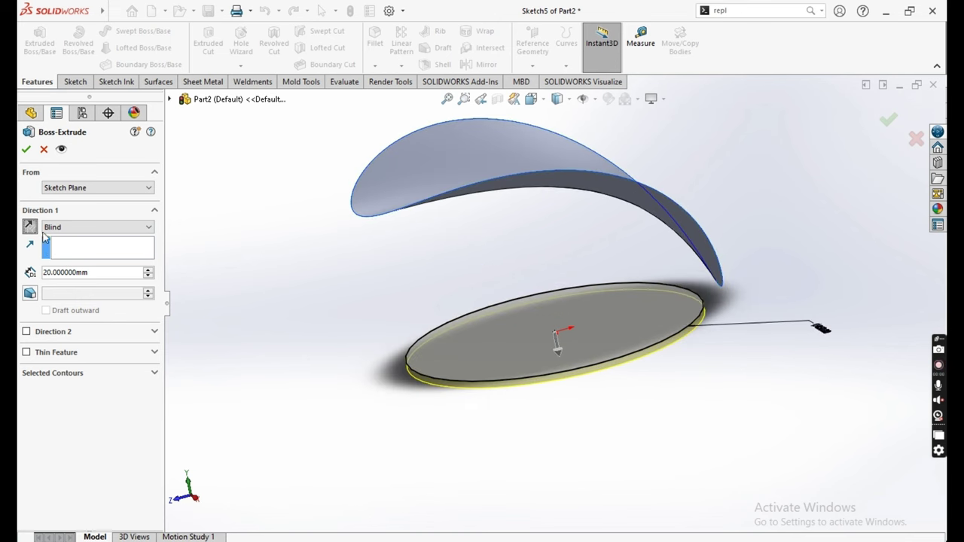
text(3)
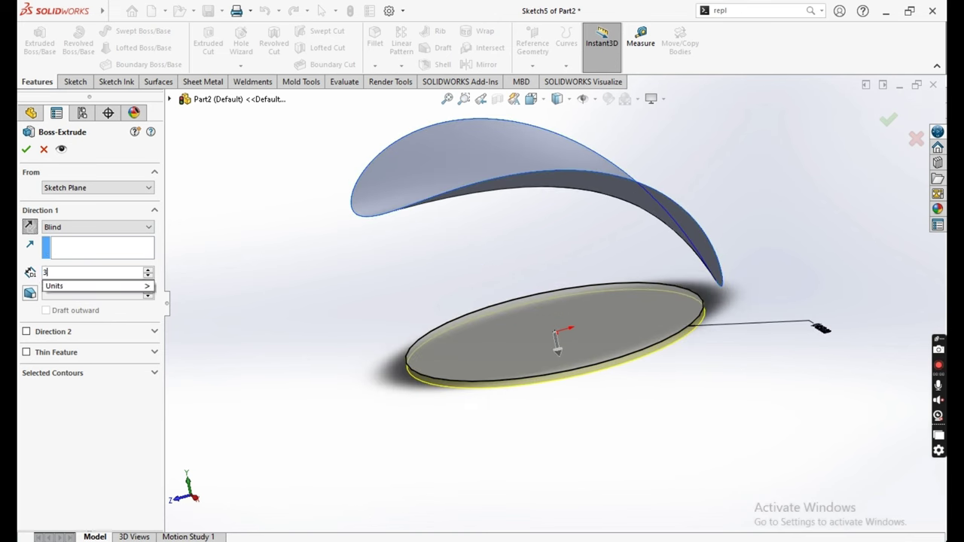
text(0)
key(Return)
click(28, 151)
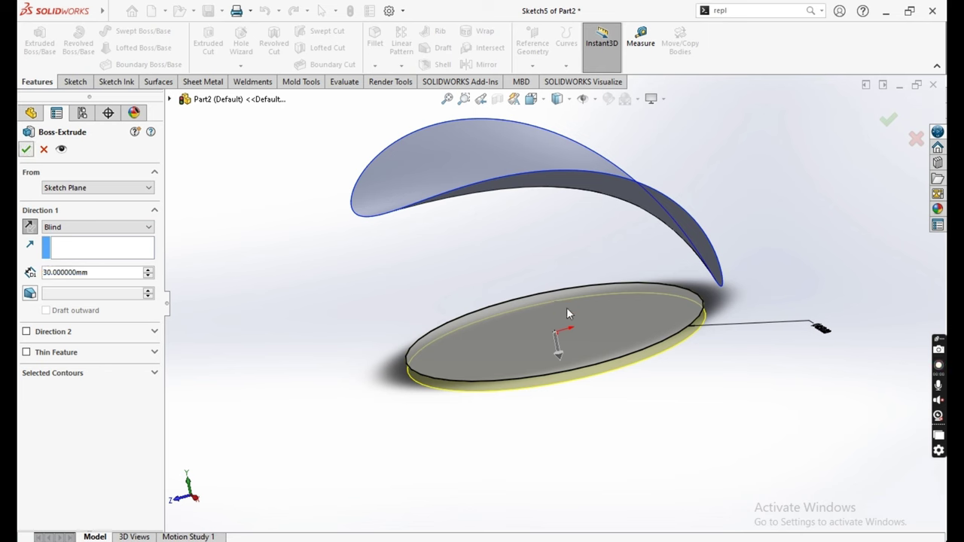
mouse_move(569, 308)
middle_down()
mouse_move(578, 264)
mouse_move(594, 263)
mouse_move(581, 241)
mouse_move(587, 222)
mouse_move(592, 245)
mouse_move(552, 276)
middle_up()
Step: Thicken Surface-Fill2 by 30 mm into a solid blade
click(581, 239)
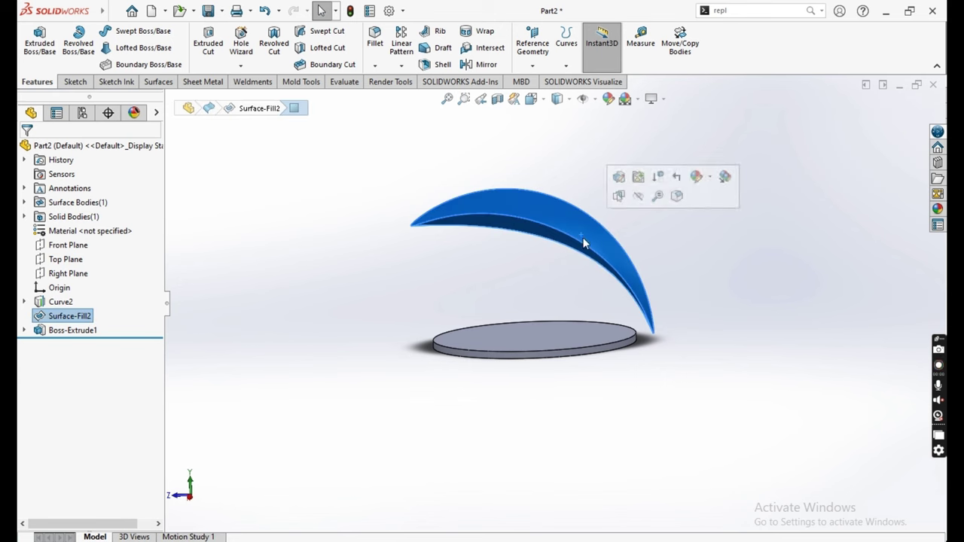
click(157, 82)
click(591, 31)
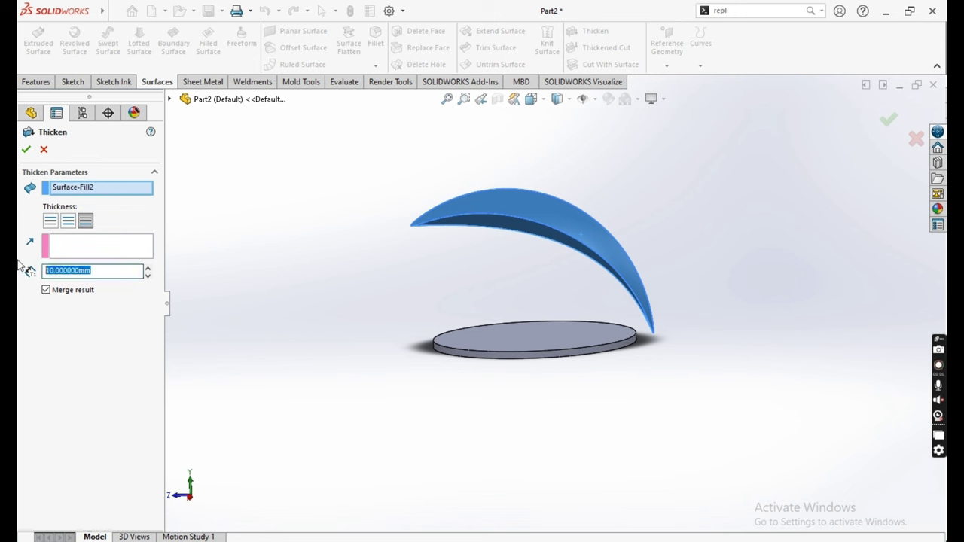
text(30.000000)
key(Return)
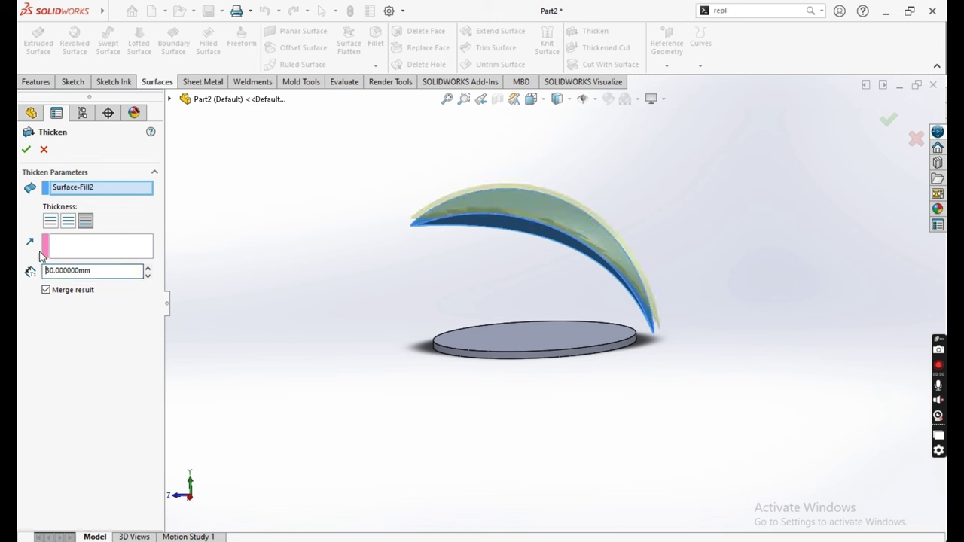
key(Return)
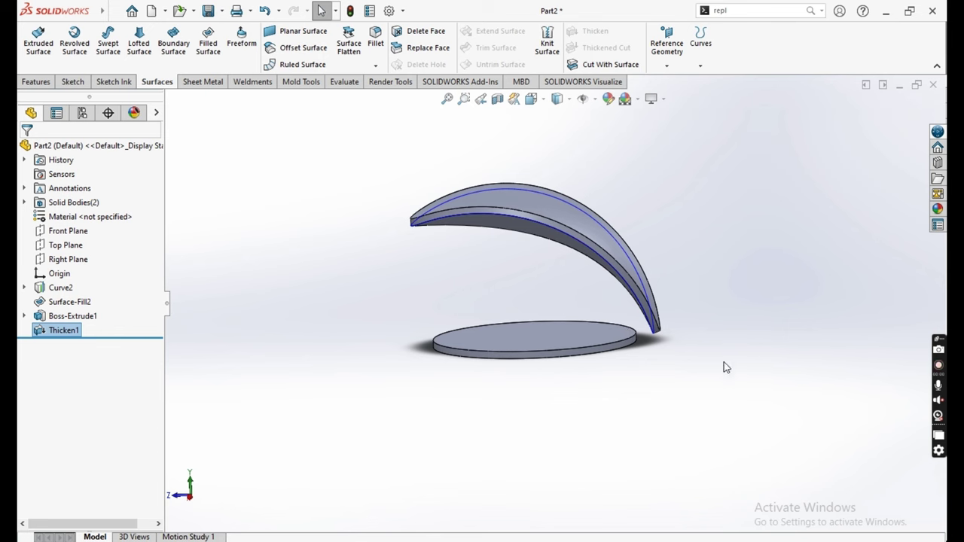
Step: Hide the projected curve Curve2
click(654, 278)
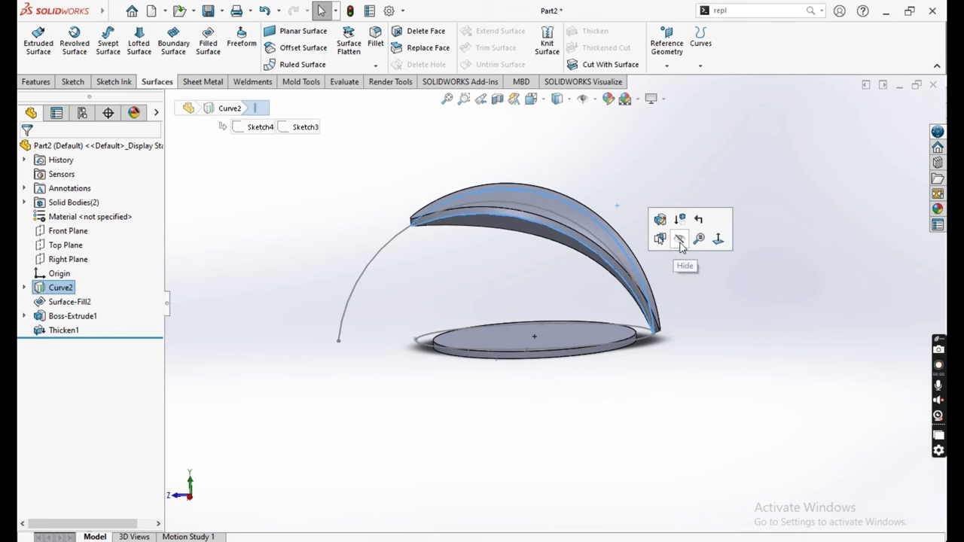
click(680, 239)
mouse_move(698, 297)
middle_down()
mouse_move(535, 362)
mouse_move(624, 333)
mouse_move(646, 345)
mouse_move(640, 308)
middle_up()
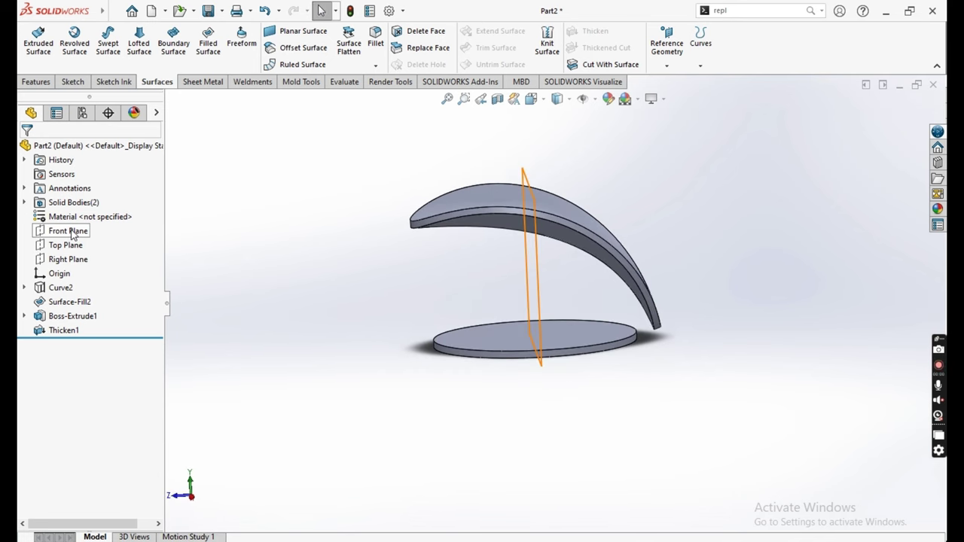
Step: On the Right Plane, draw a three-point spline from the base origin to the blade's underside
click(69, 259)
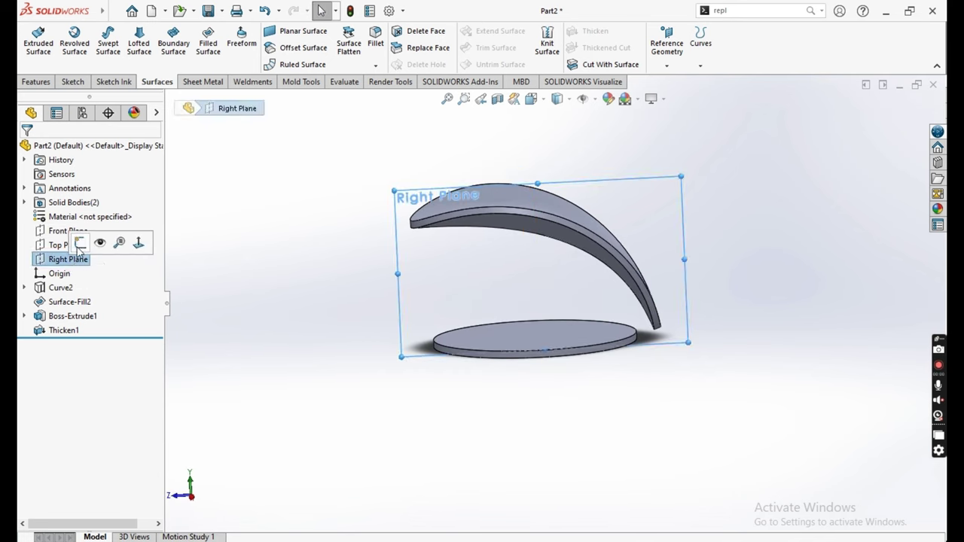
click(80, 243)
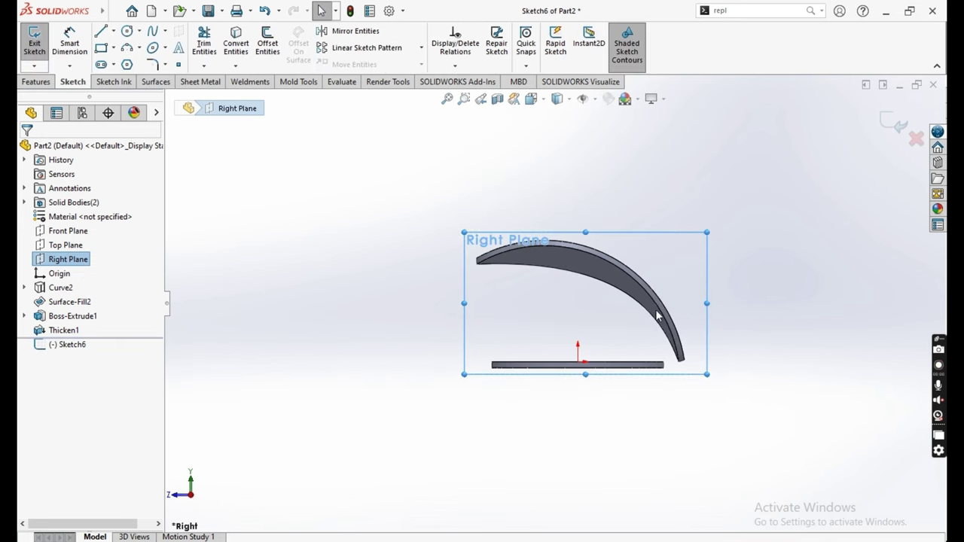
click(155, 31)
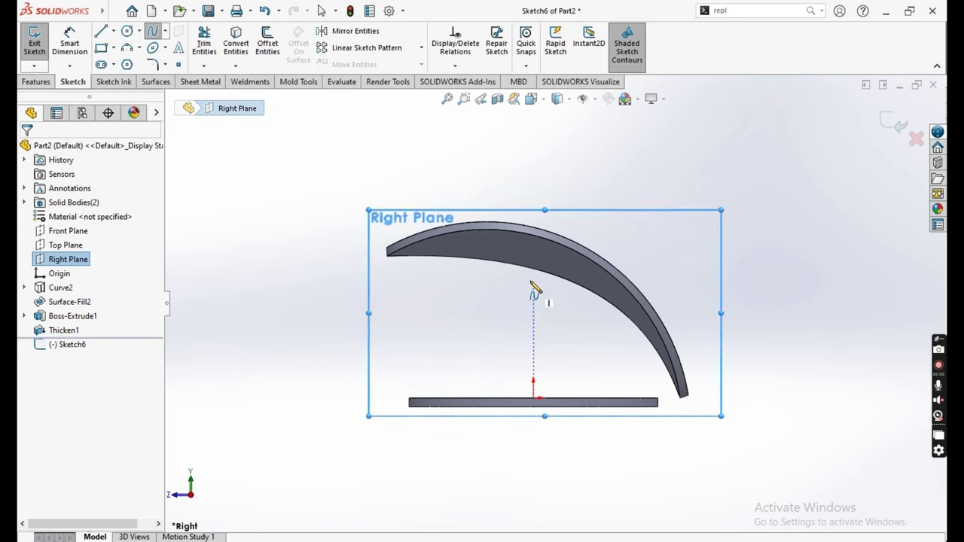
click(533, 398)
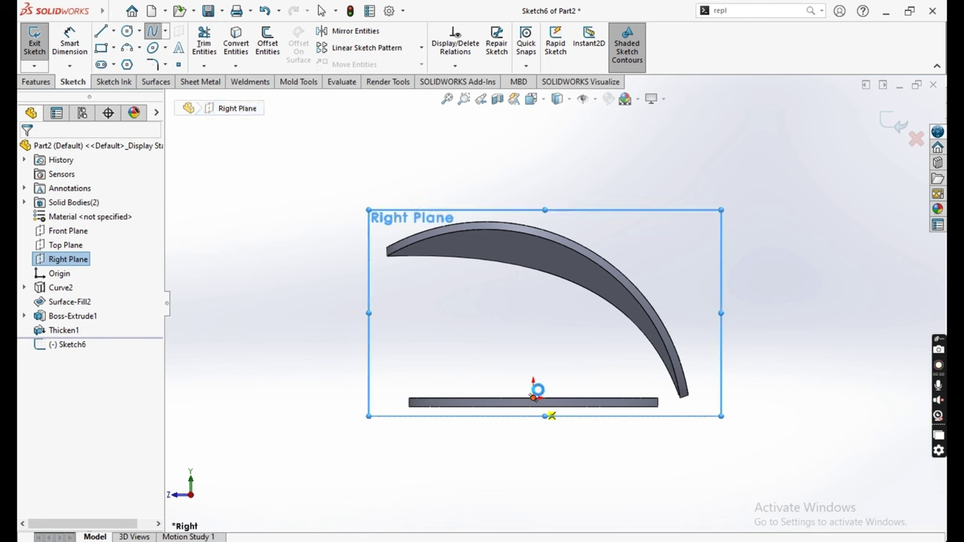
click(529, 332)
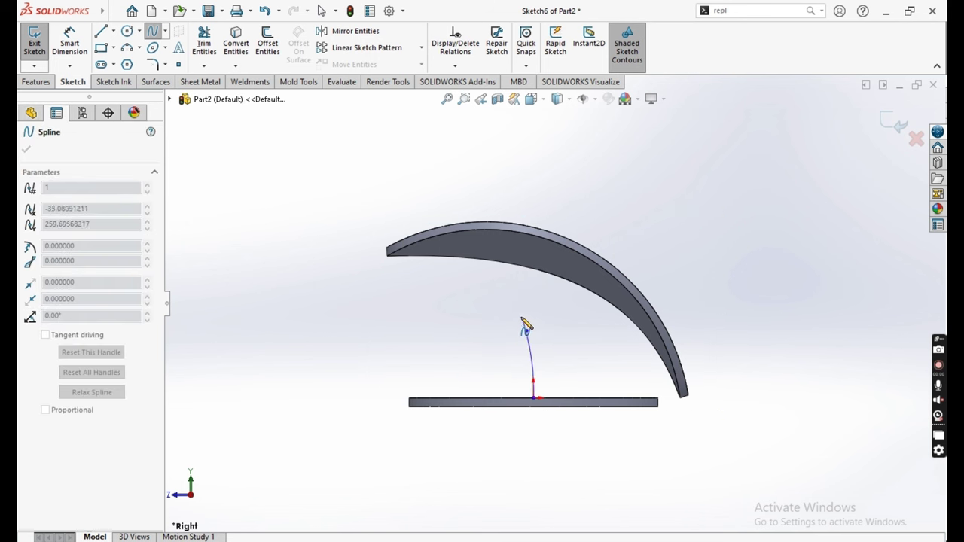
click(493, 261)
key(Escape)
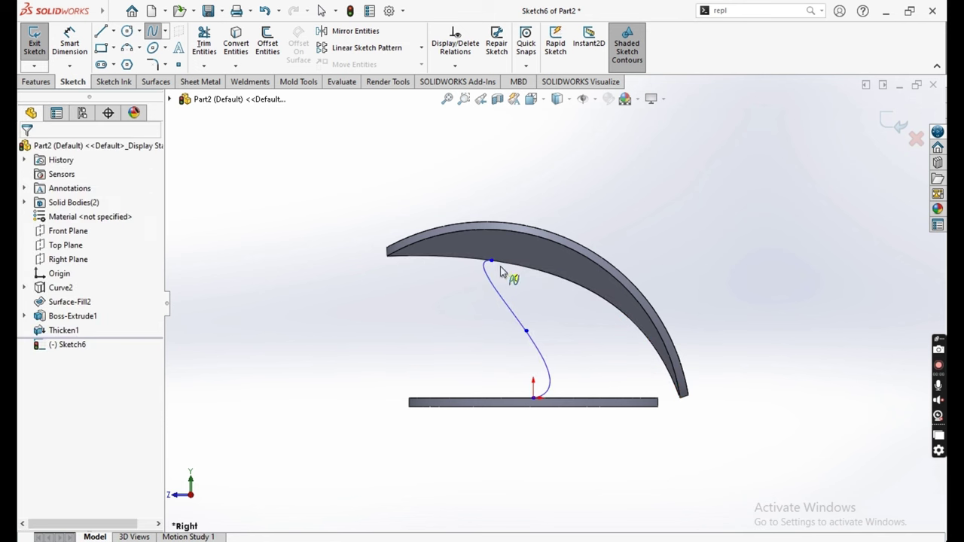
scroll(552, 368, down, 2)
scroll(553, 351, down, 2)
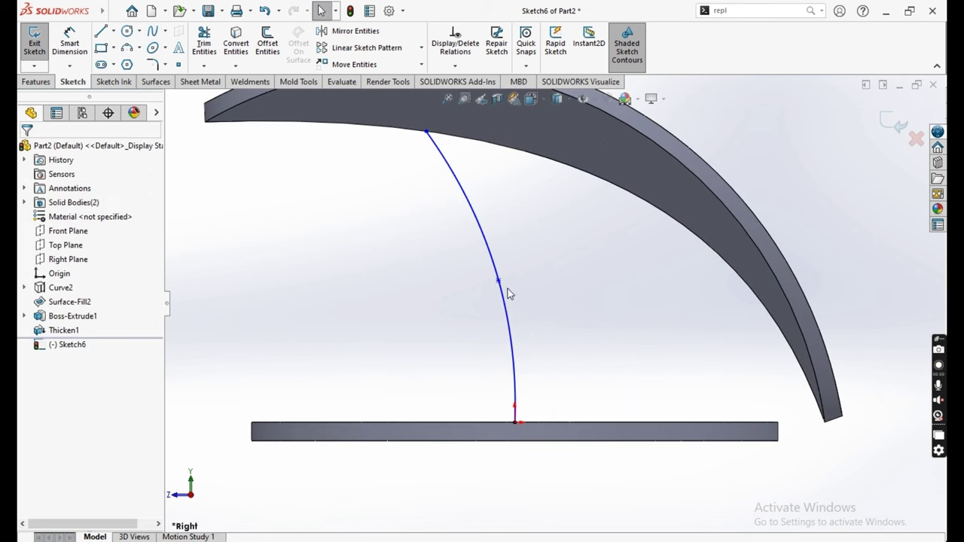
click(498, 280)
scroll(522, 343, up, 2)
scroll(525, 315, down, 2)
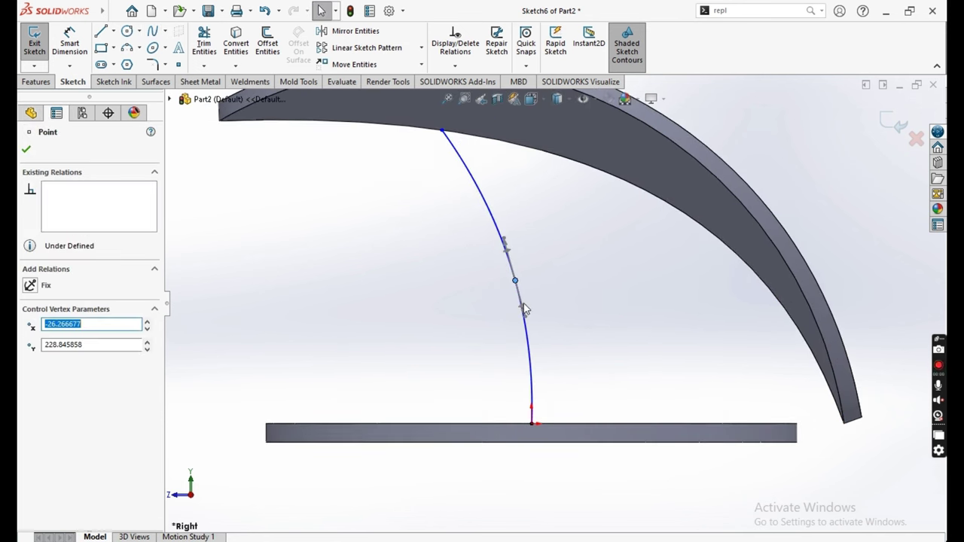
click(70, 42)
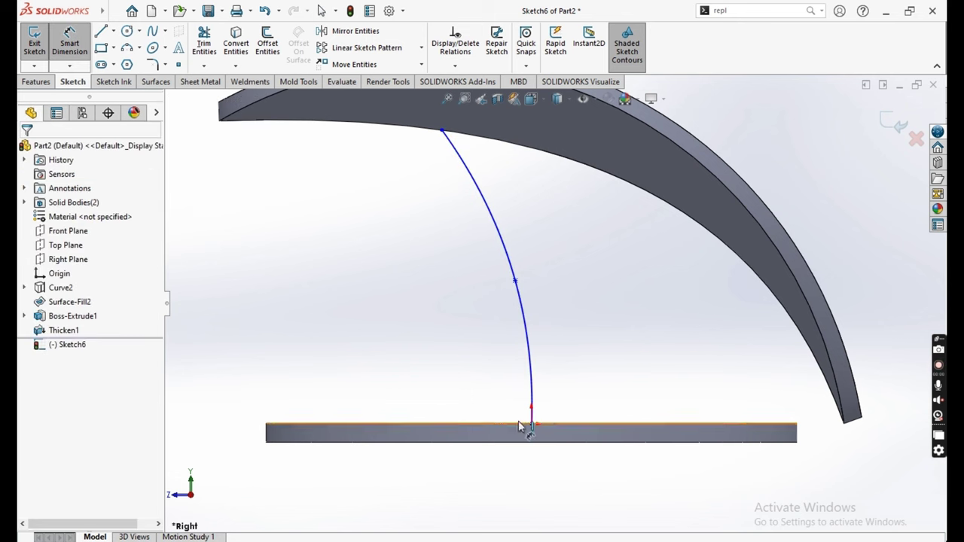
Step: Dimension the spline's middle point with a 500 mm dimension
click(516, 281)
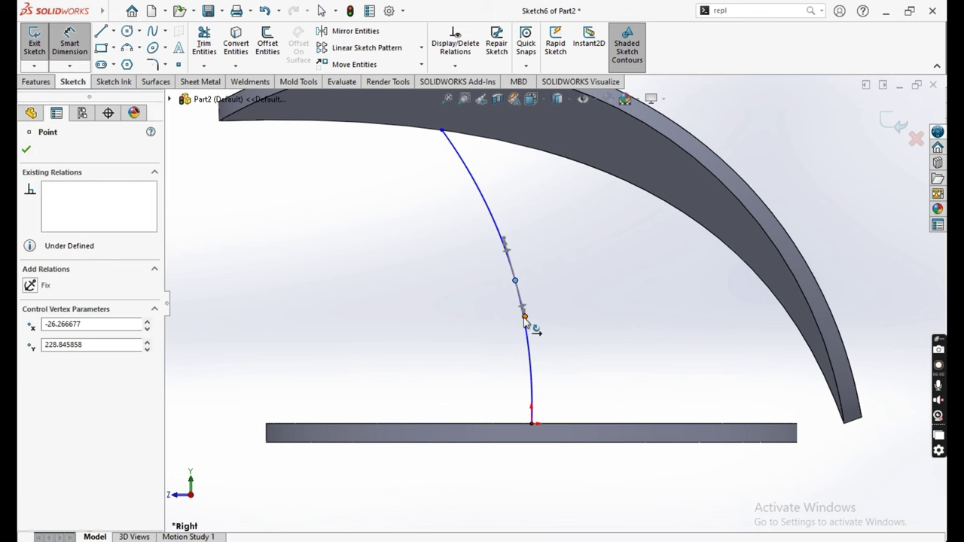
click(526, 317)
click(558, 353)
text(5)
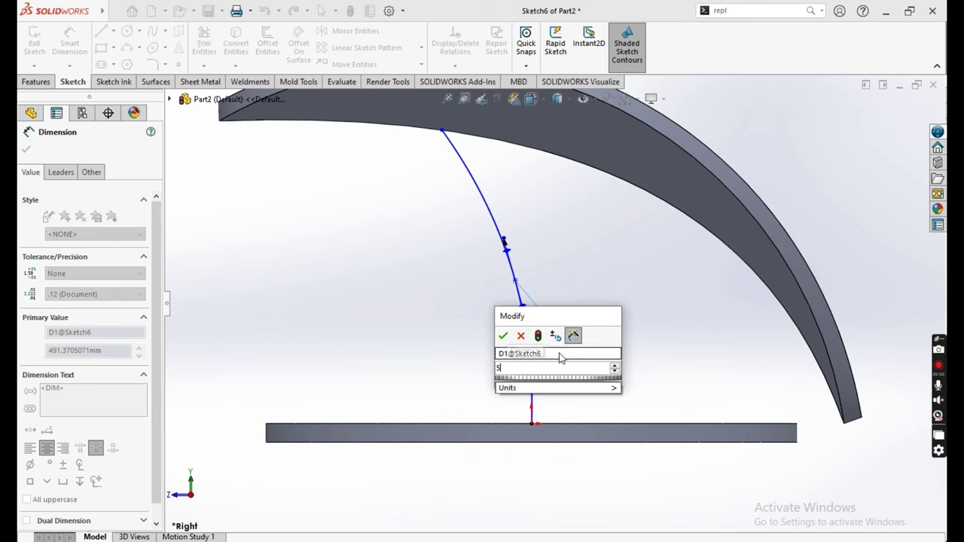
text(00)
key(Return)
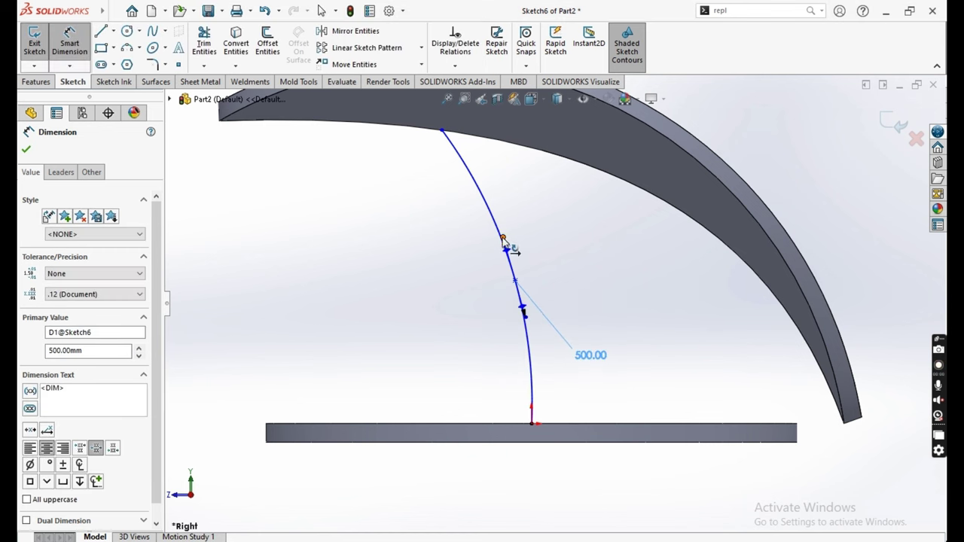
Step: Dimension the spline's top endpoint, changing 271 to 300 mm
click(503, 239)
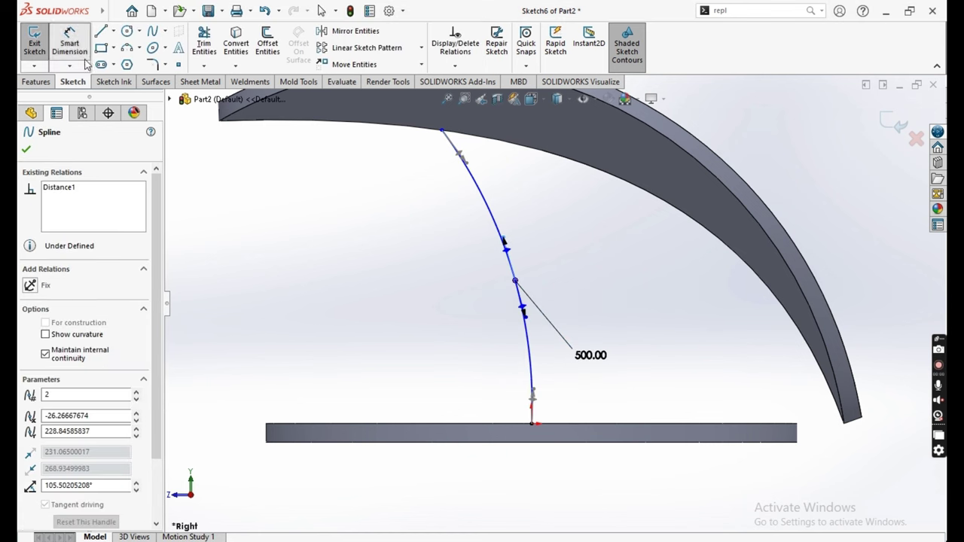
click(506, 251)
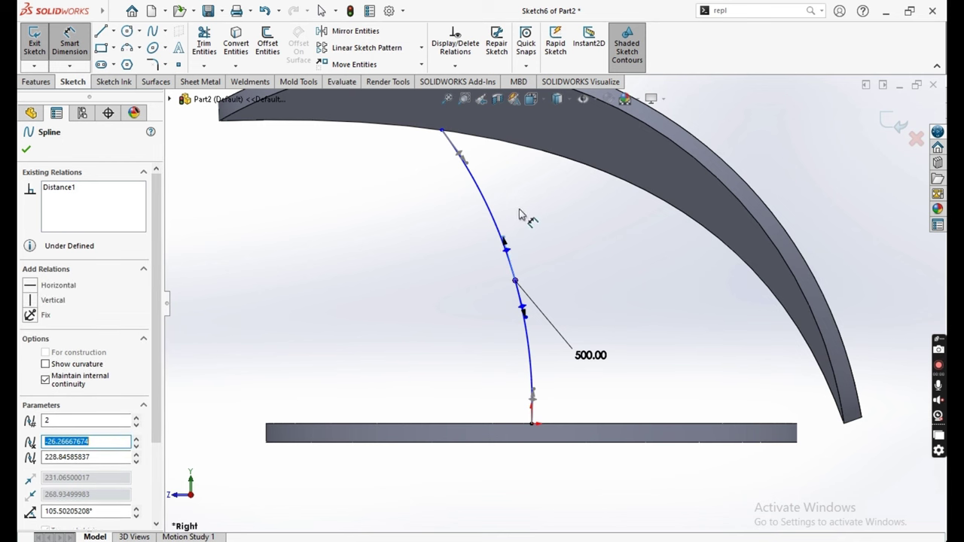
click(63, 53)
click(509, 258)
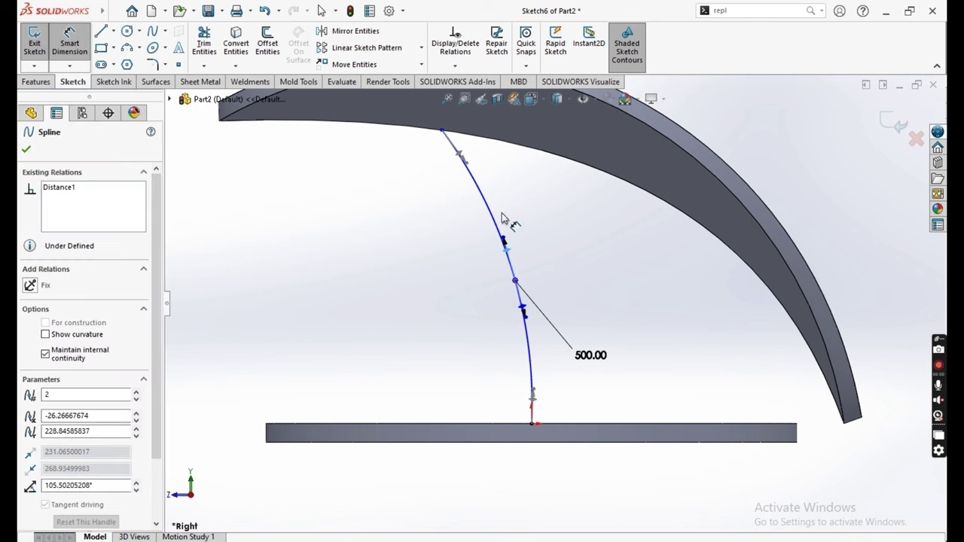
key(Escape)
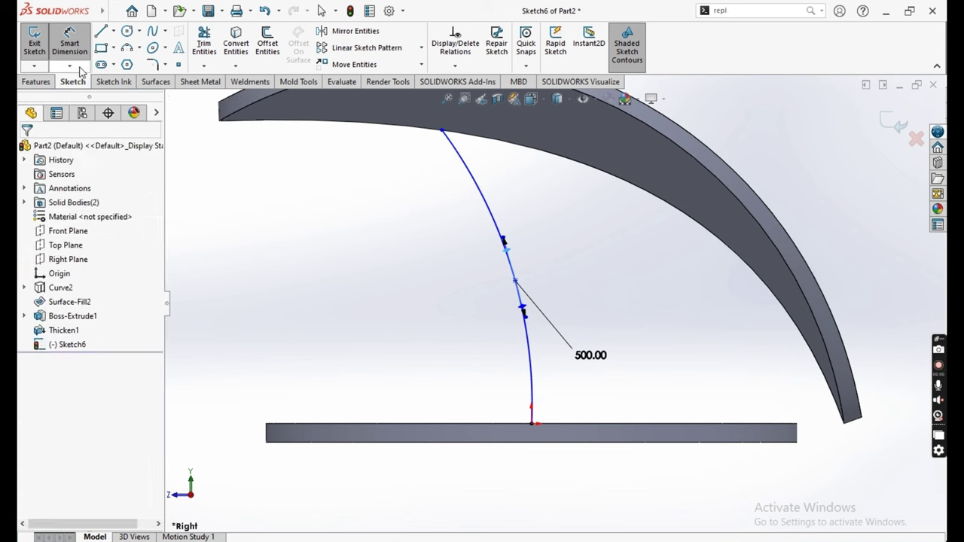
key(Escape)
click(84, 47)
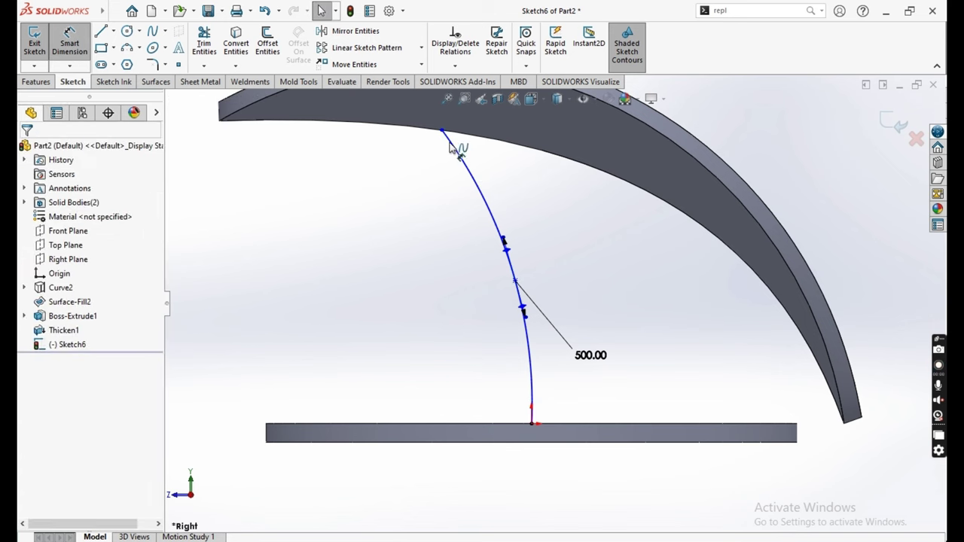
click(443, 133)
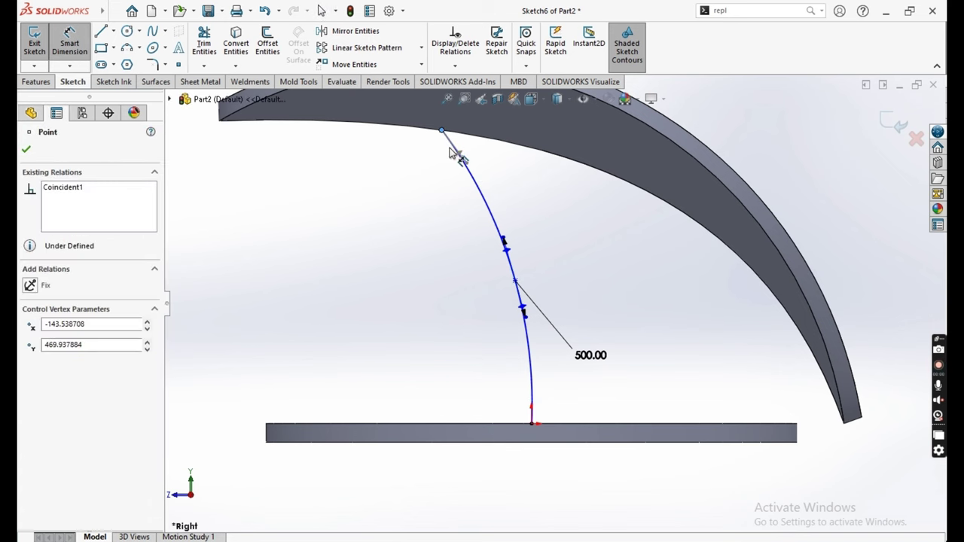
click(432, 207)
text(300)
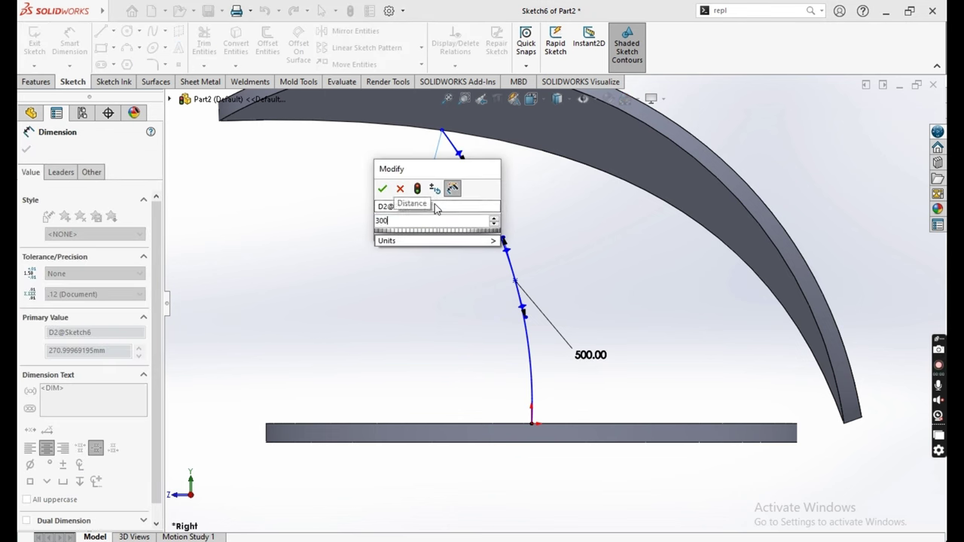
key(Return)
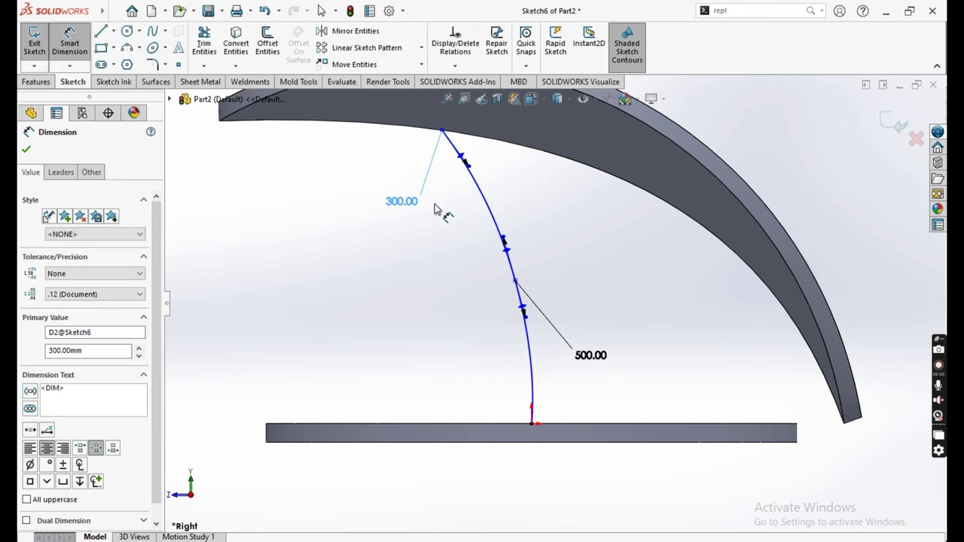
key(Escape)
key(Escape)
Step: Dimension the bottom tangent handle at 250 mm, then edit it to 200 mm
click(534, 407)
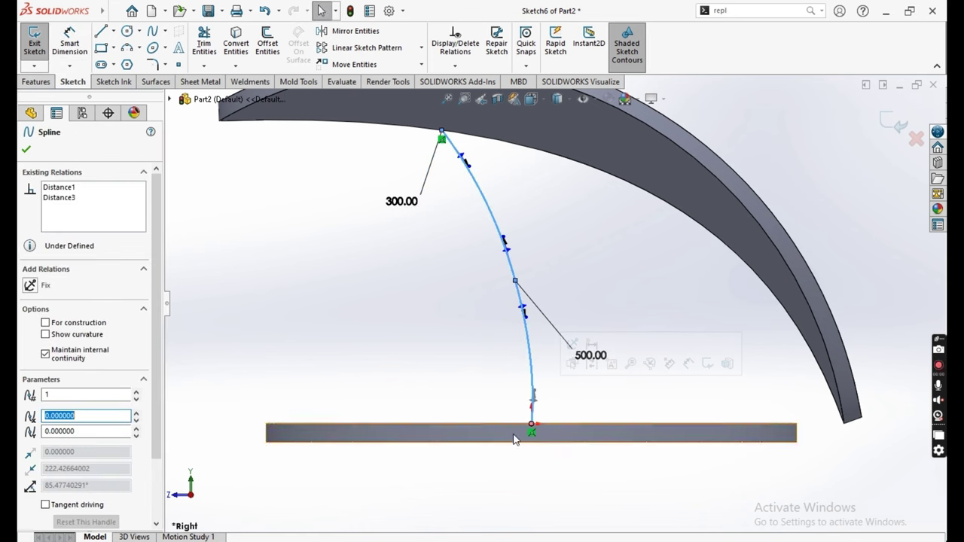
click(68, 46)
click(536, 411)
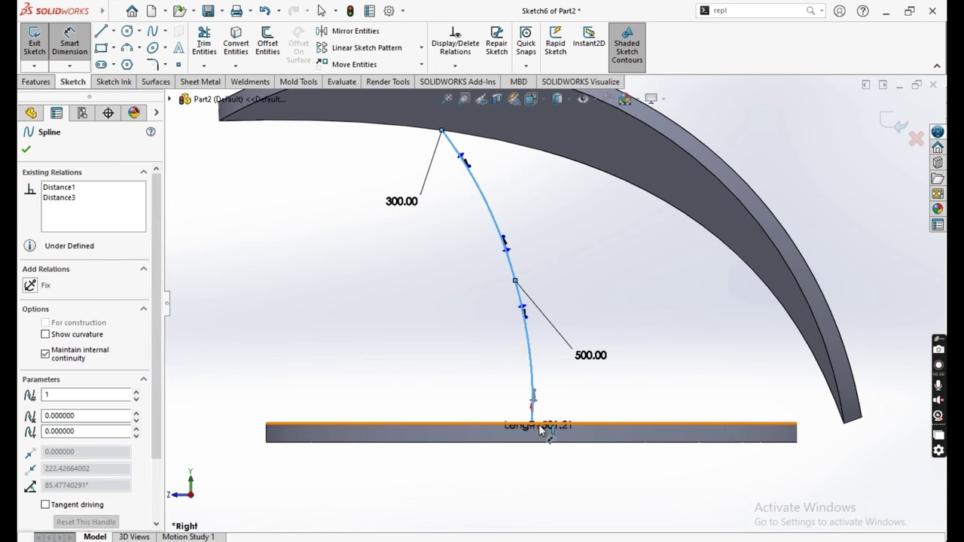
key(Escape)
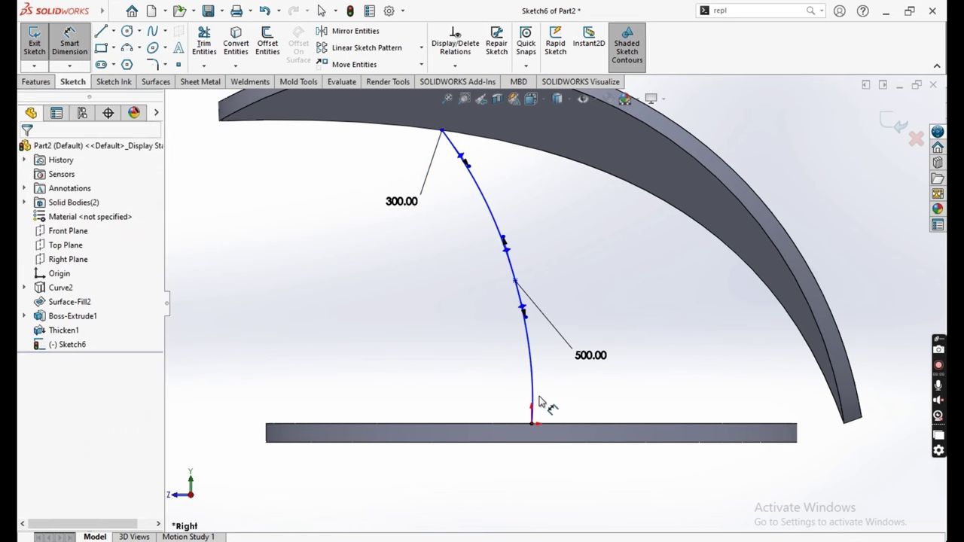
click(537, 406)
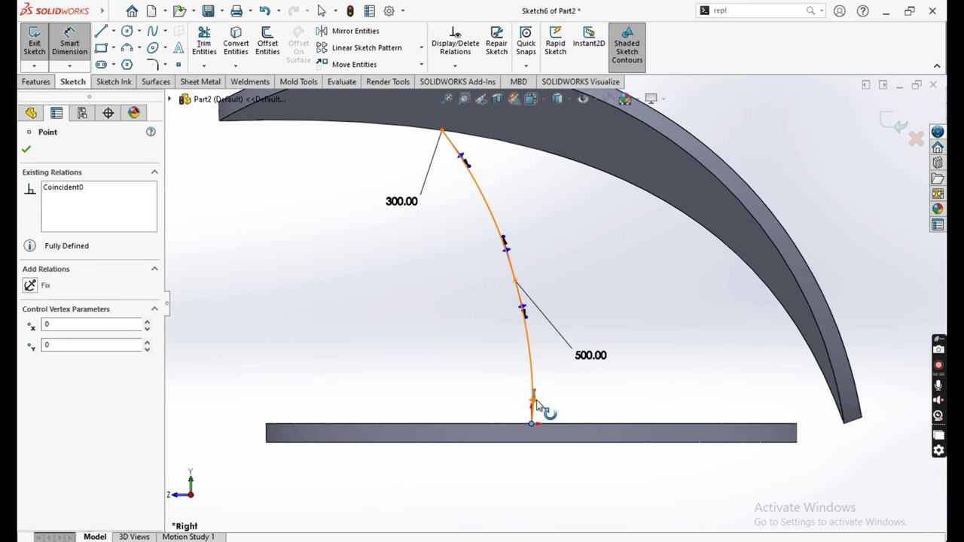
click(537, 405)
click(540, 361)
text(250)
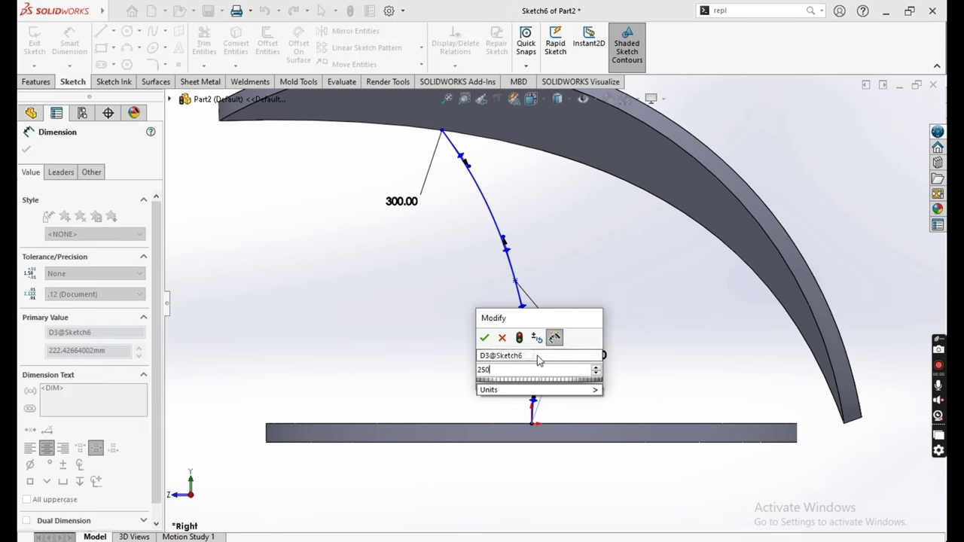
key(Return)
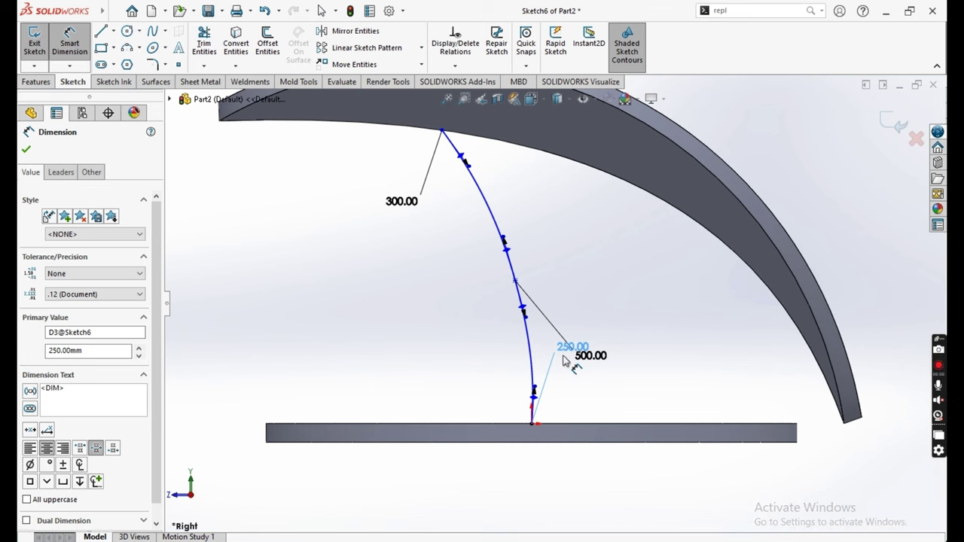
double_click(587, 353)
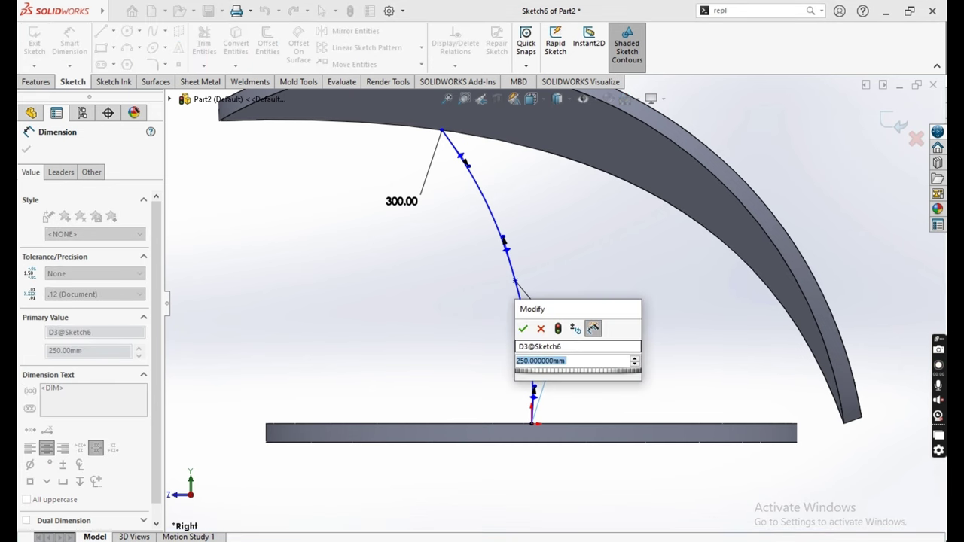
text(200)
key(Return)
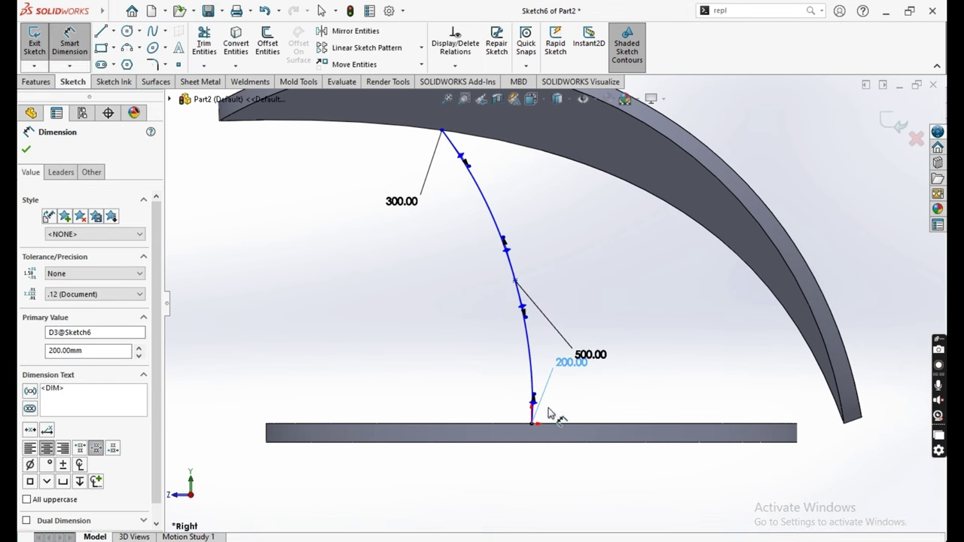
key(Escape)
key(Escape)
Step: Change the 500 mm dimension to 550 mm, move its label, and fit the sketch in view
double_click(595, 355)
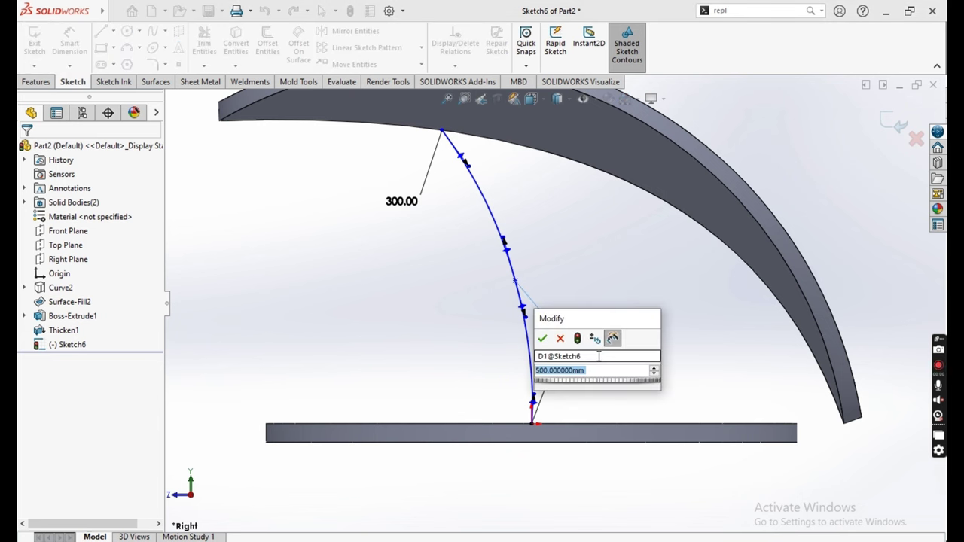
text(550)
key(Return)
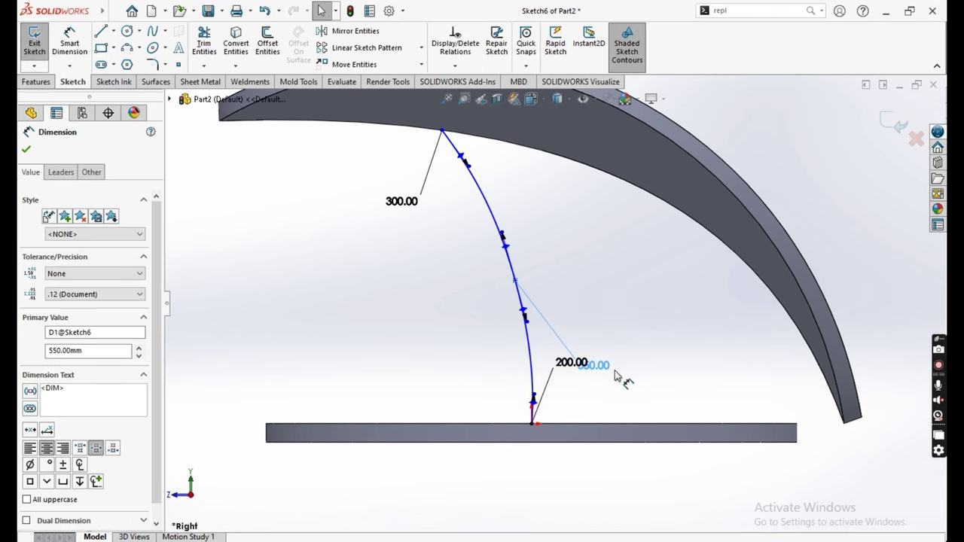
drag(615, 377, 652, 326)
key(Escape)
key(f)
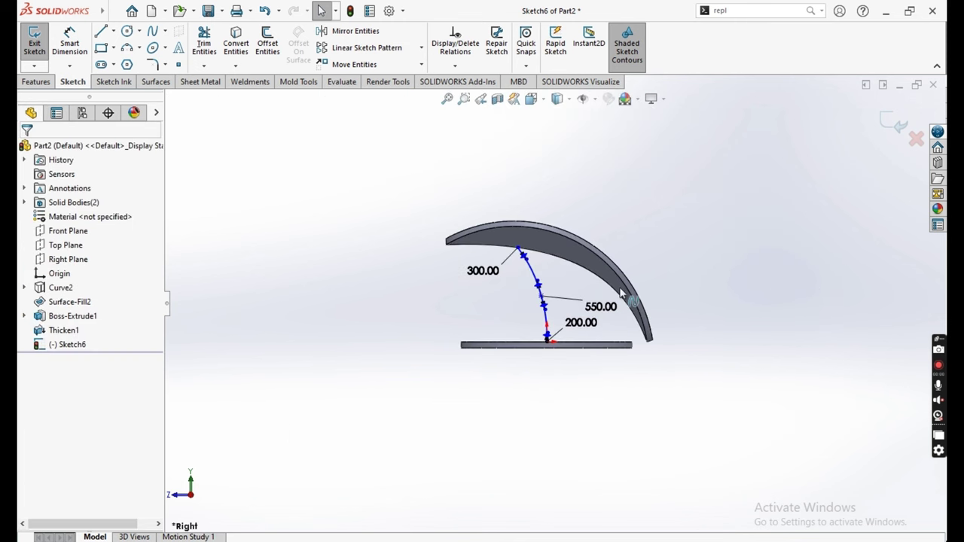
scroll(622, 293, down, 2)
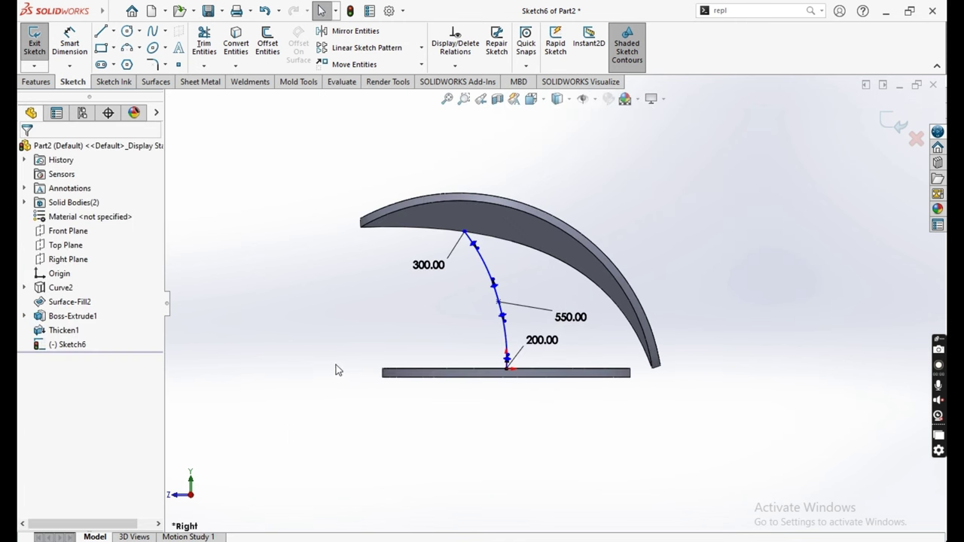
Step: Free the stem curve's lower endpoint and drag it down into the base disc
scroll(530, 355, down, 3)
scroll(562, 372, down, 4)
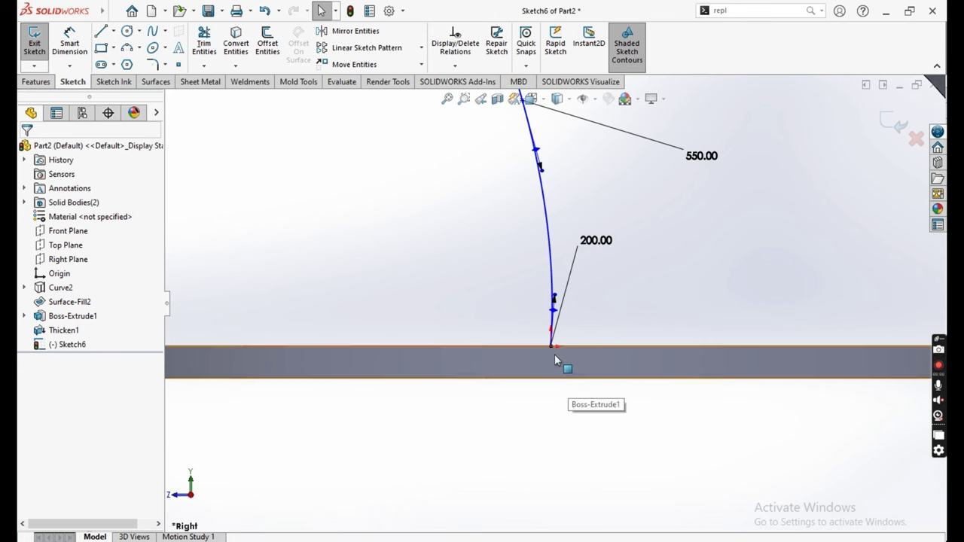
click(551, 347)
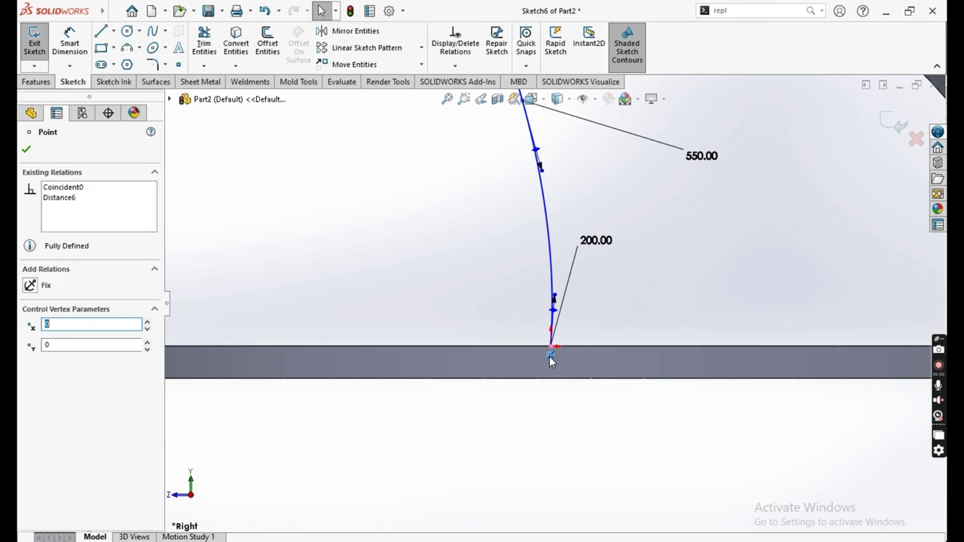
scroll(553, 354, down, 3)
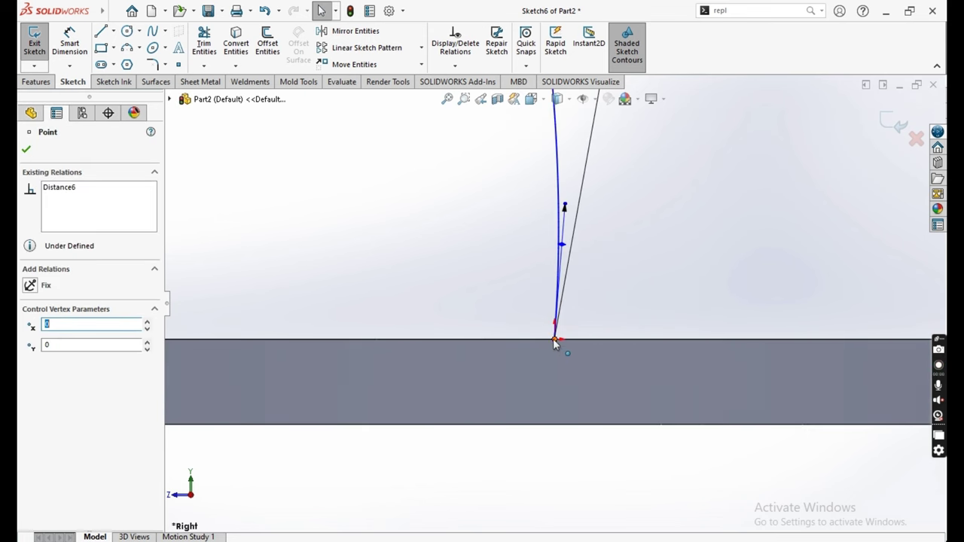
drag(555, 343, 551, 382)
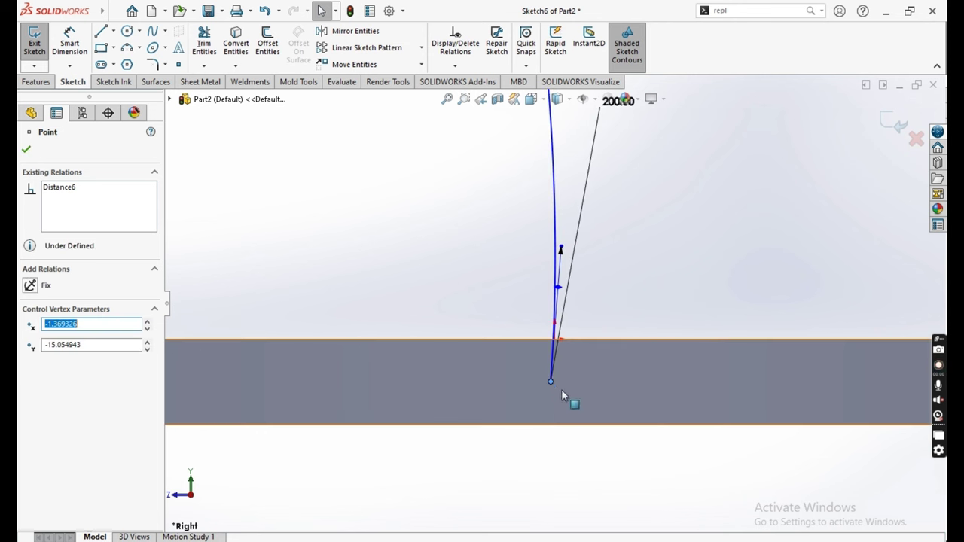
key(Escape)
Step: Detach the curve's upper endpoint from the blade edge and reposition it against the blade
scroll(565, 395, up, 3)
scroll(555, 392, up, 3)
scroll(532, 189, down, 2)
scroll(529, 300, down, 3)
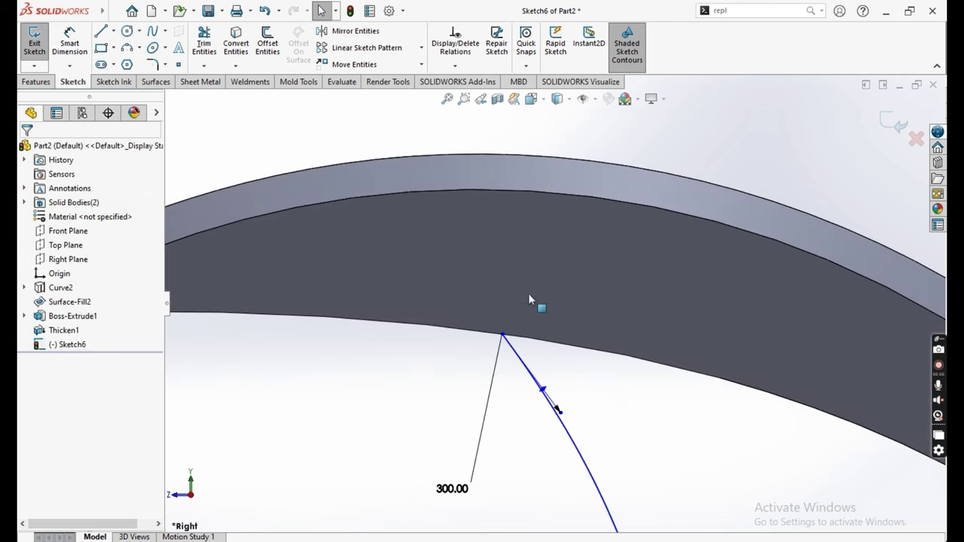
drag(503, 335, 497, 333)
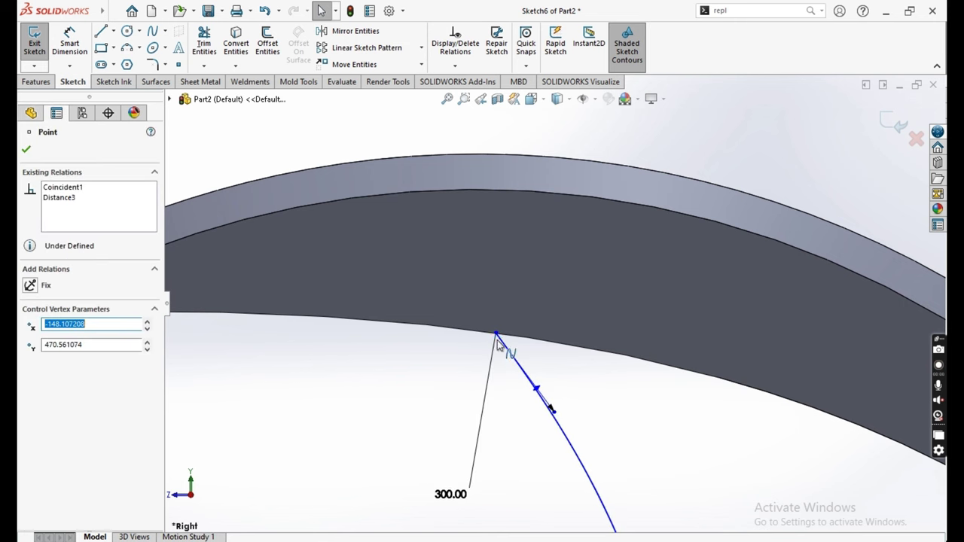
drag(497, 339, 482, 291)
scroll(493, 322, up, 5)
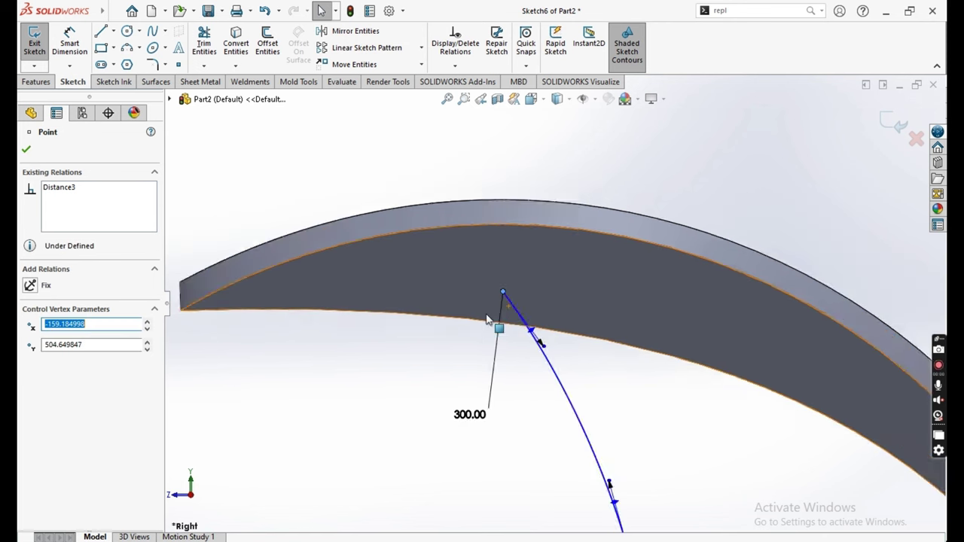
click(570, 322)
scroll(549, 316, down, 3)
scroll(528, 324, up, 4)
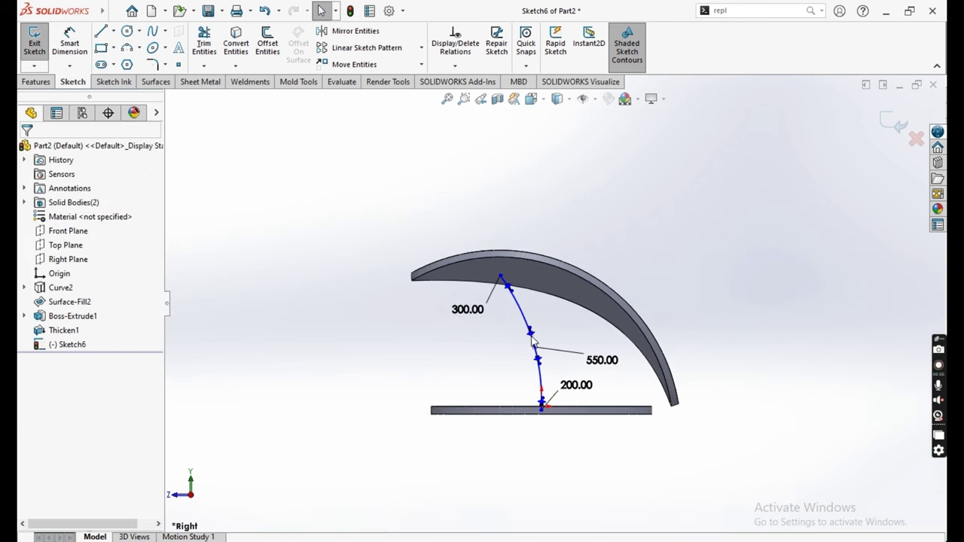
scroll(535, 335, down, 1)
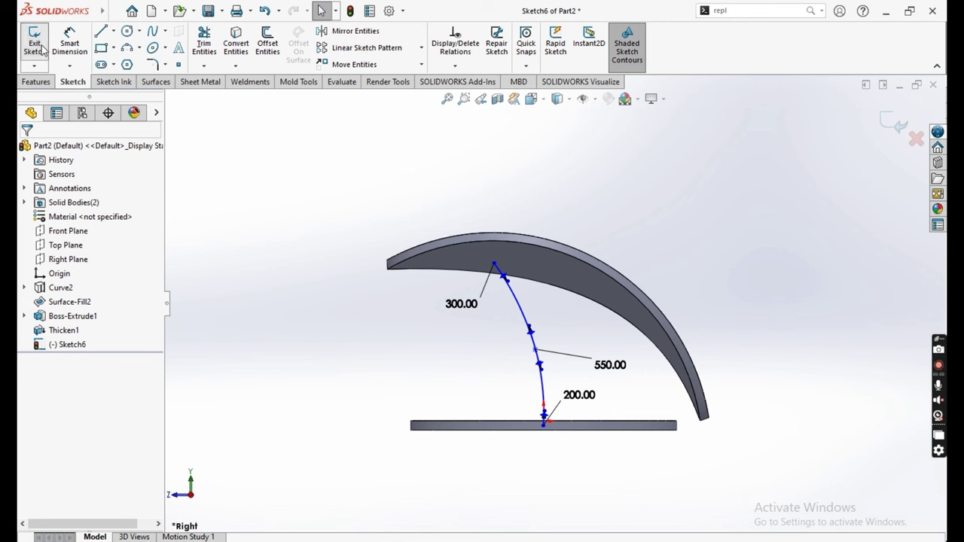
Step: Sweep a circular profile along Sketch6, trying 50 and 70 before settling on 75 mm diameter
click(156, 81)
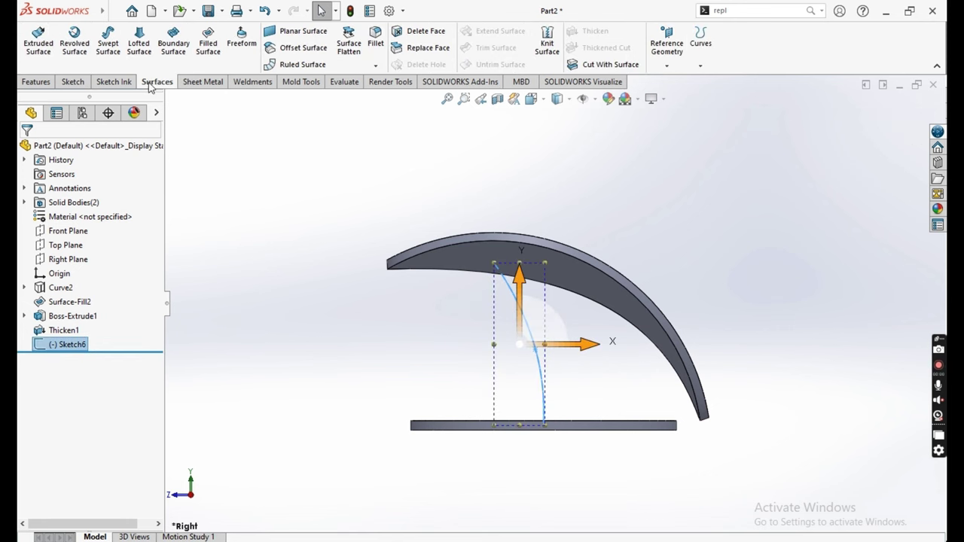
click(108, 42)
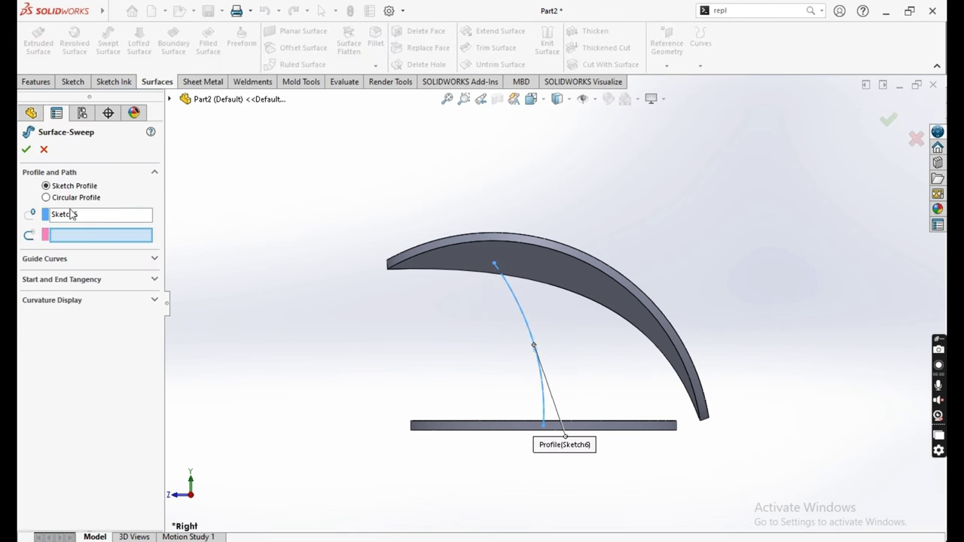
click(70, 199)
click(520, 317)
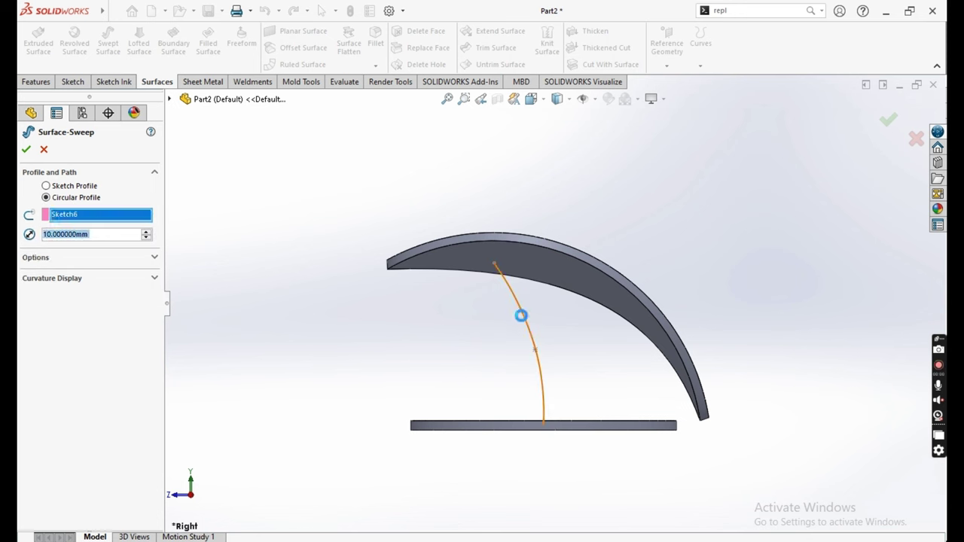
scroll(528, 324, down, 2)
scroll(551, 326, down, 1)
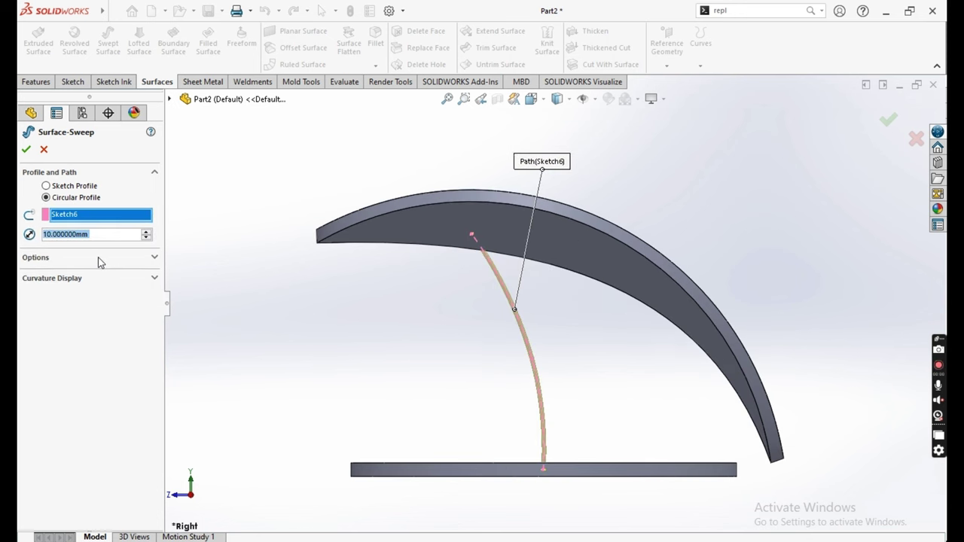
text(50)
key(Return)
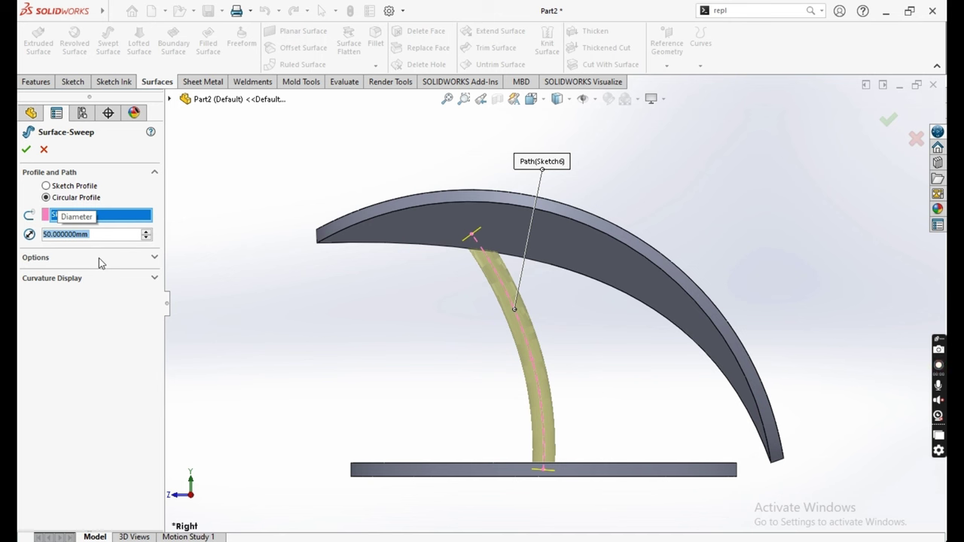
text(70)
key(Return)
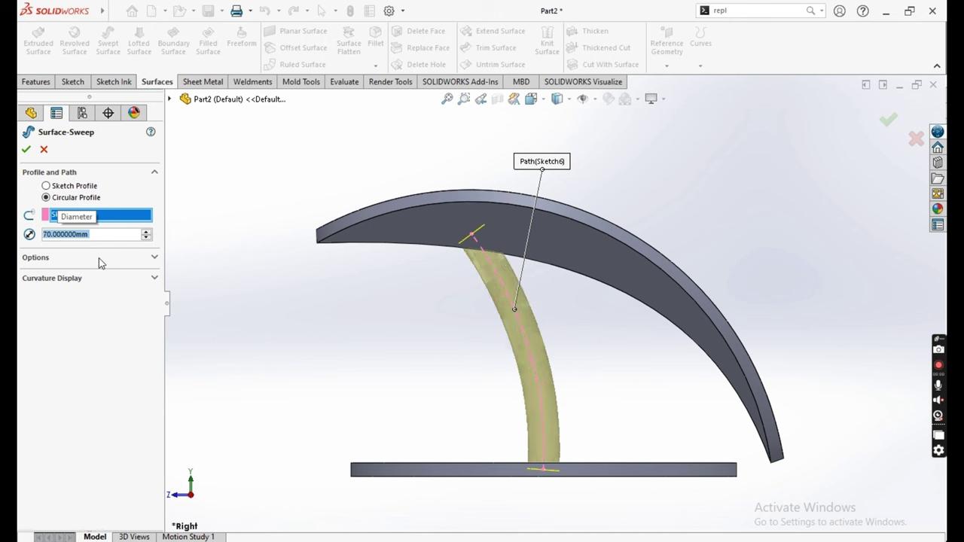
text(75)
key(Return)
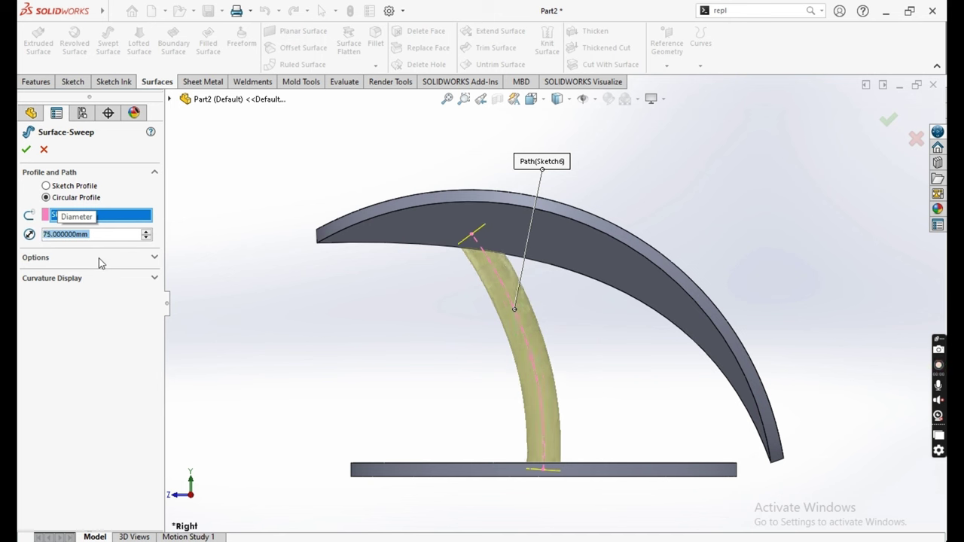
middle_drag(535, 292, 519, 301)
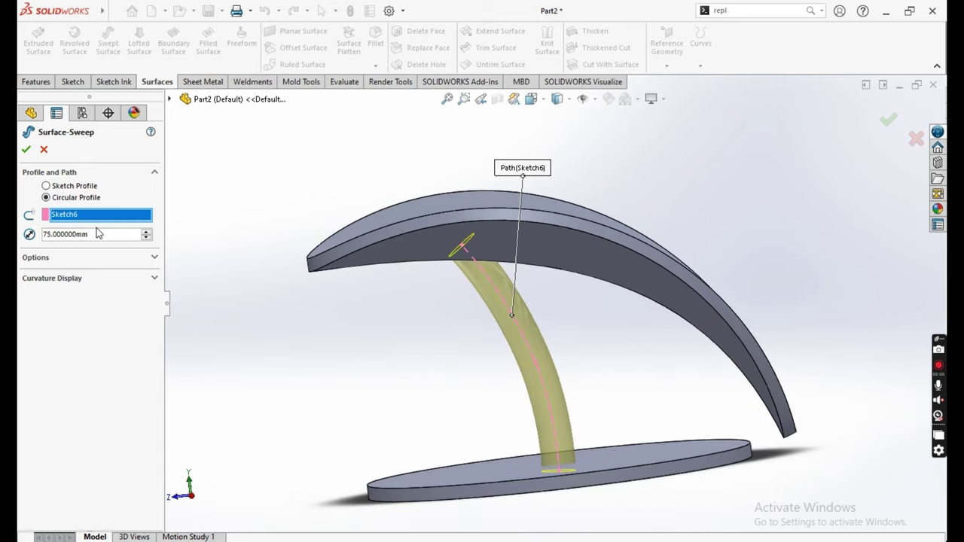
Step: Accept the stem sweep, then trim off its cone tip above the blade's top face
key(Return)
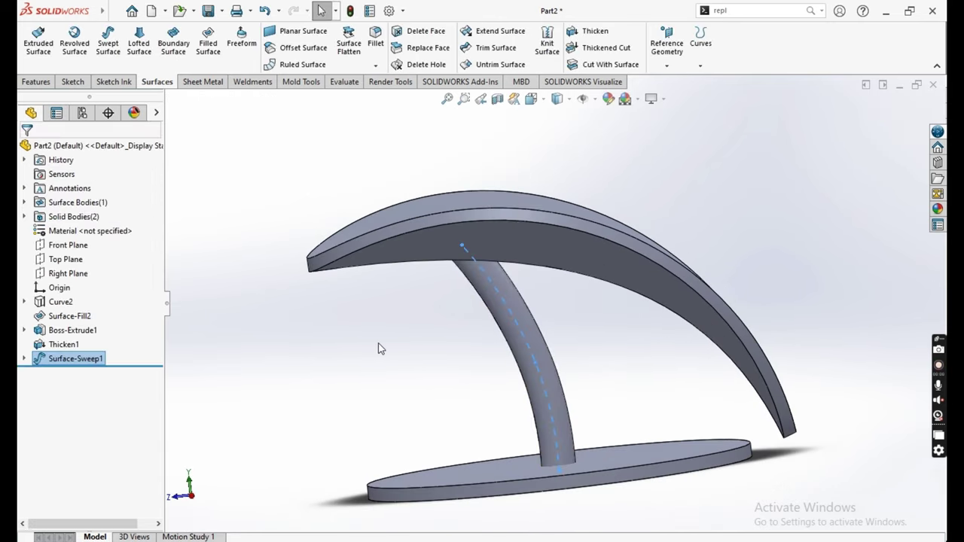
mouse_move(379, 344)
middle_down()
mouse_move(401, 325)
mouse_move(442, 368)
mouse_move(499, 339)
mouse_move(525, 360)
mouse_move(513, 187)
middle_up()
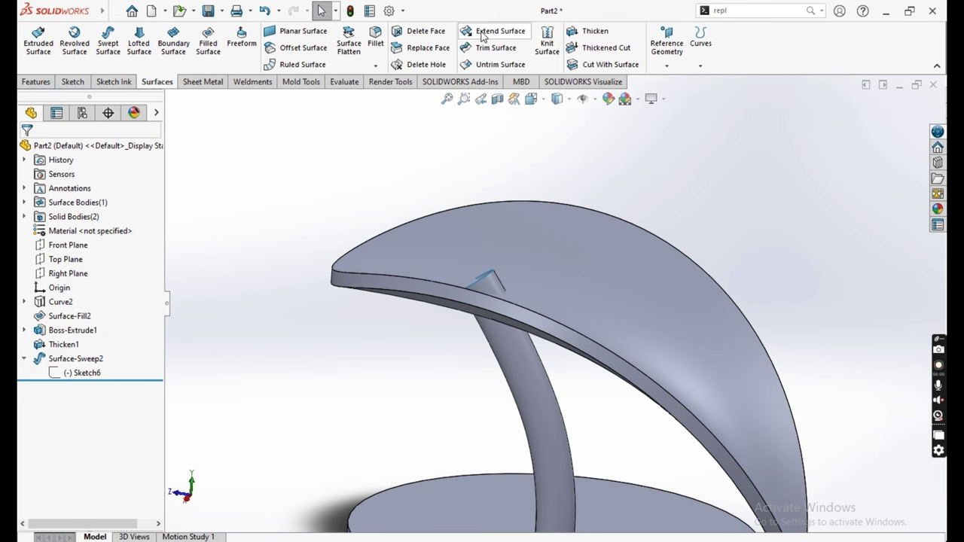
click(496, 47)
click(559, 278)
scroll(508, 294, down, 3)
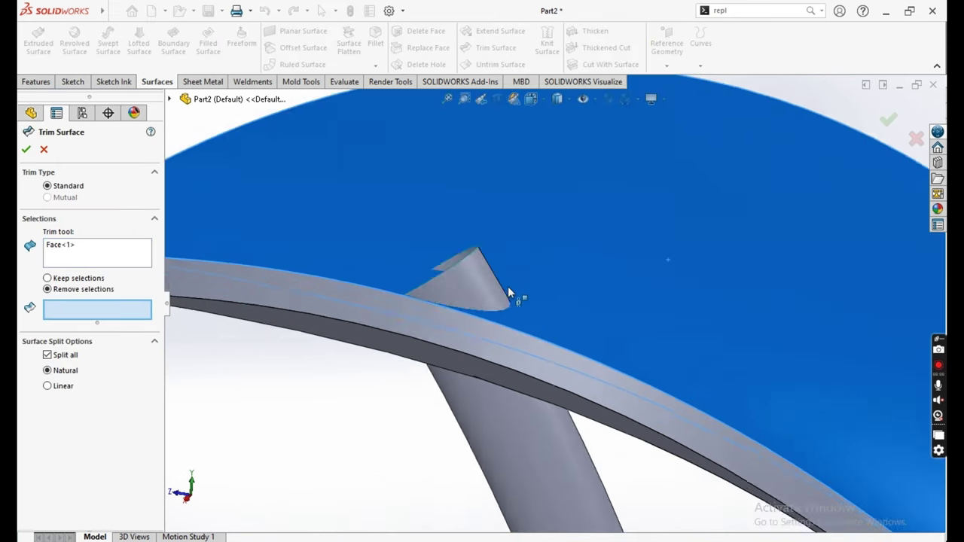
click(493, 301)
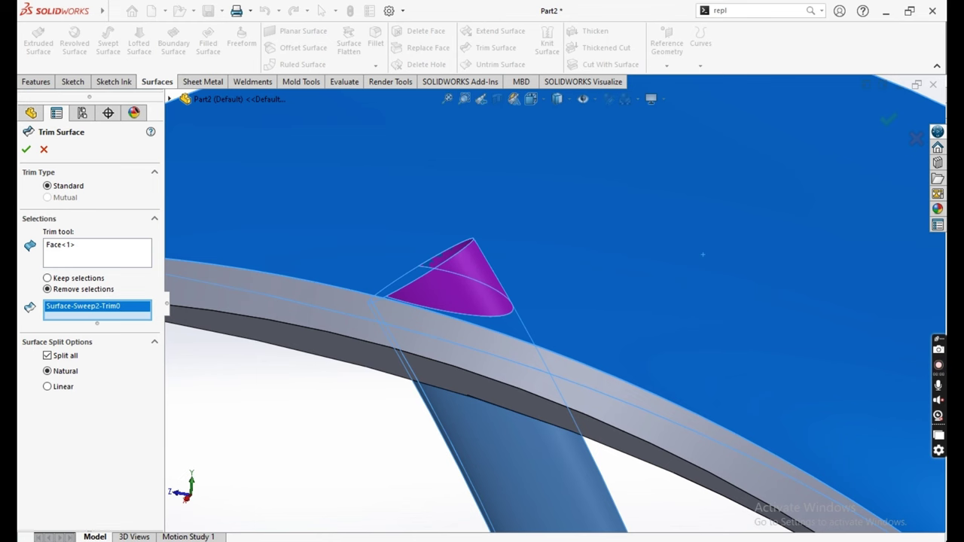
click(26, 150)
scroll(462, 323, down, 3)
scroll(452, 344, down, 2)
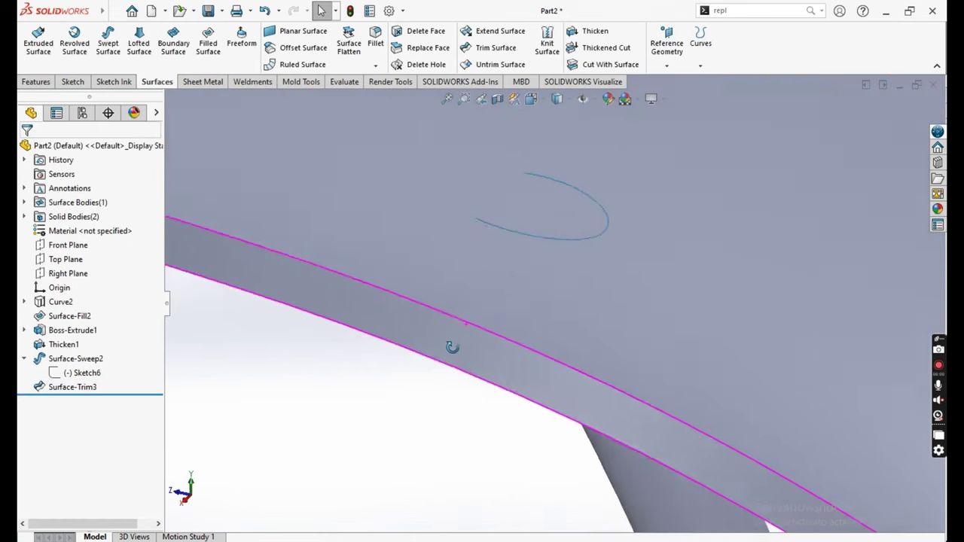
scroll(482, 281, down, 2)
scroll(482, 281, up, 5)
mouse_move(516, 311)
middle_down()
mouse_move(546, 298)
mouse_move(561, 275)
mouse_move(584, 302)
mouse_move(507, 271)
mouse_move(555, 264)
mouse_move(567, 299)
middle_up()
scroll(558, 306, down, 3)
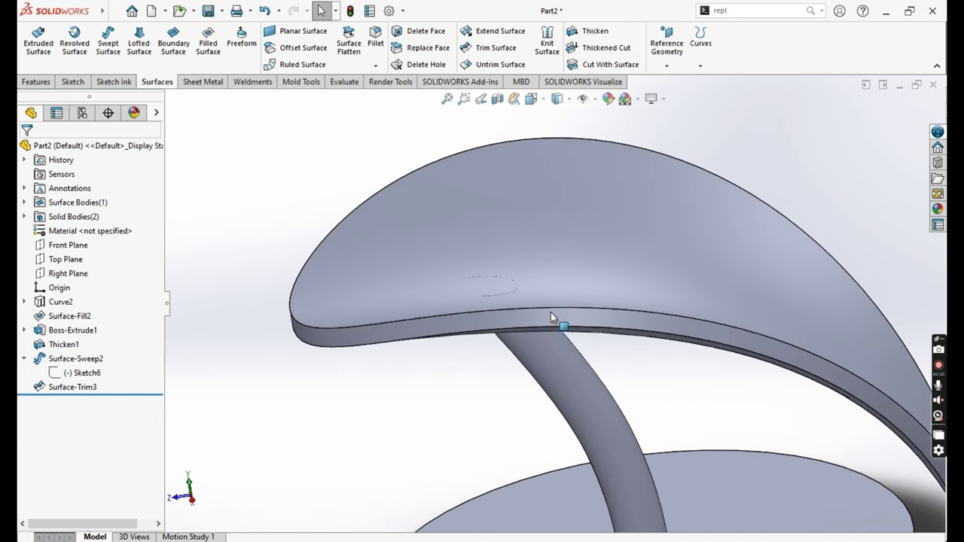
scroll(542, 324, up, 2)
Step: Thicken Surface-Trim3 by 15 mm toward the stem's other side with Merge result on
click(592, 32)
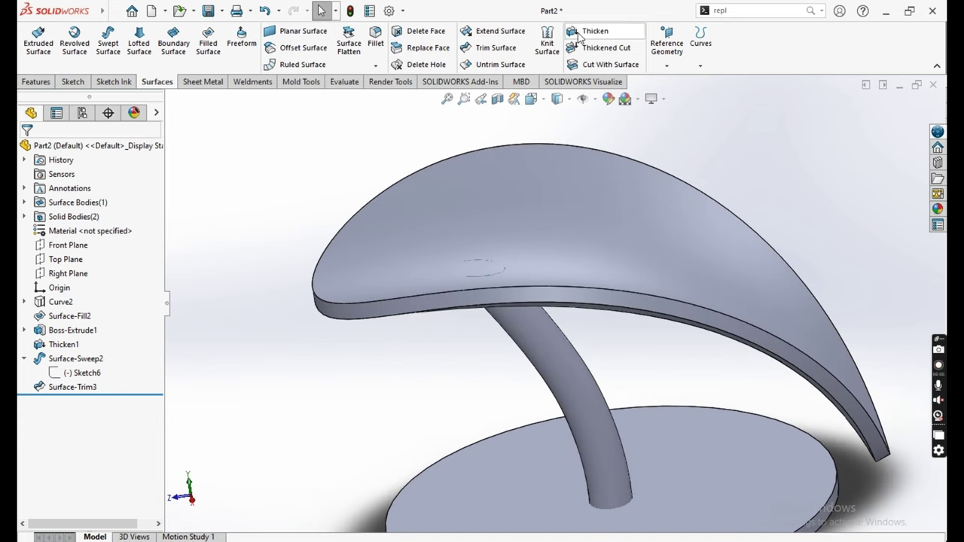
click(559, 350)
scroll(516, 317, down, 3)
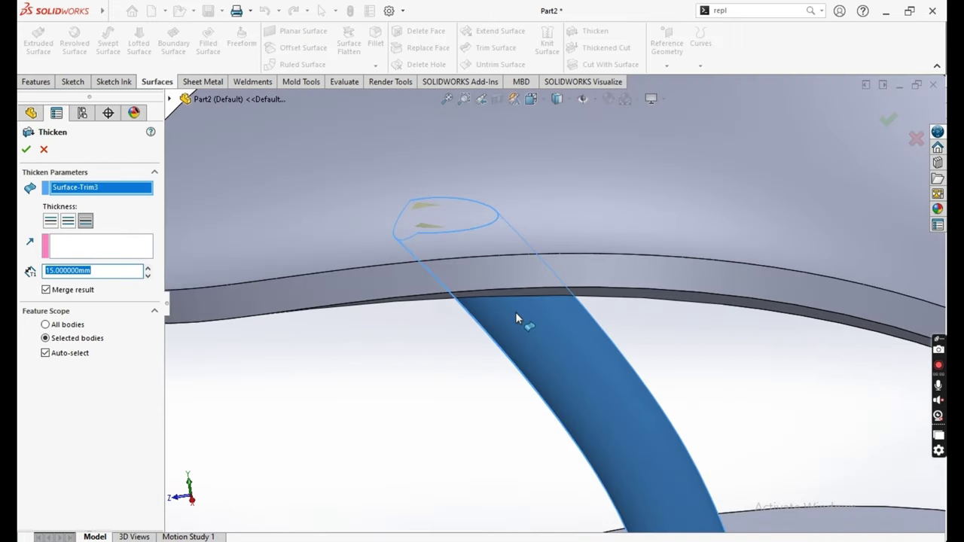
click(53, 223)
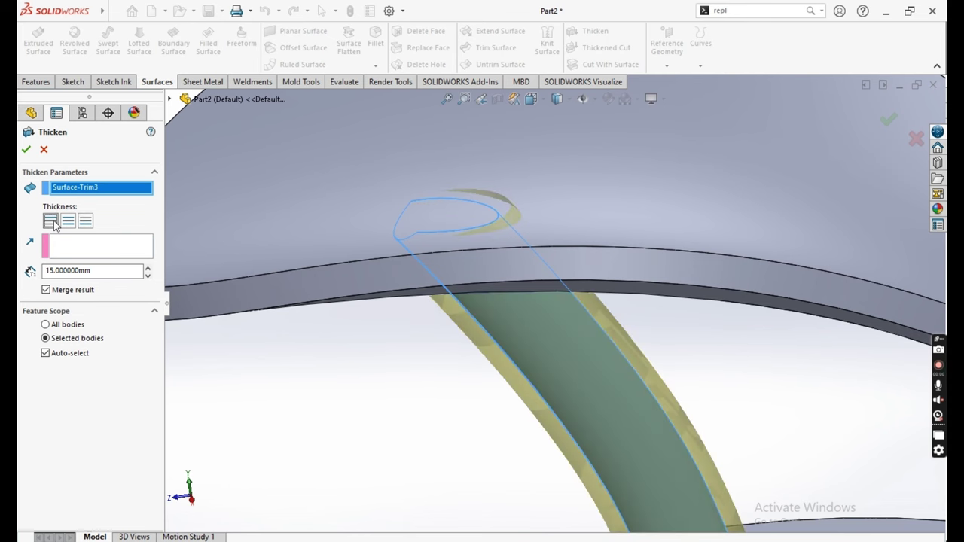
scroll(424, 270, up, 3)
mouse_move(424, 270)
middle_down()
mouse_move(569, 358)
mouse_move(657, 463)
middle_up()
scroll(560, 322, down, 3)
scroll(561, 322, down, 2)
middle_drag(517, 274, 536, 241)
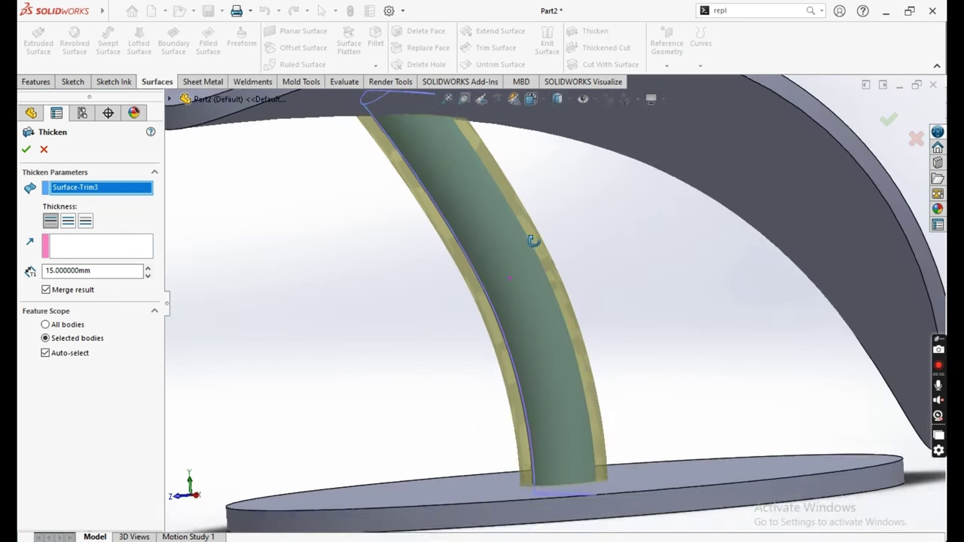
scroll(497, 256, up, 3)
scroll(454, 240, down, 3)
scroll(454, 241, down, 2)
middle_drag(454, 243, 450, 256)
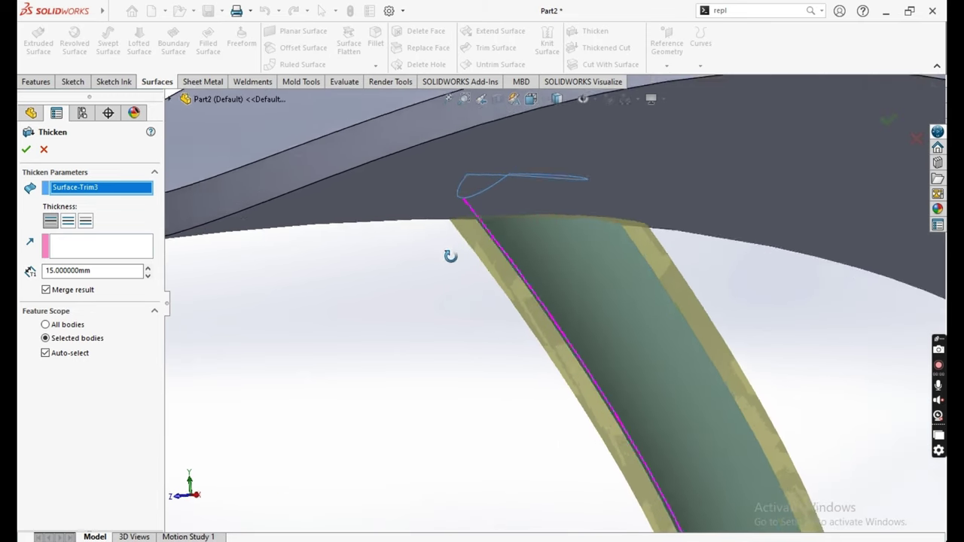
scroll(431, 259, up, 2)
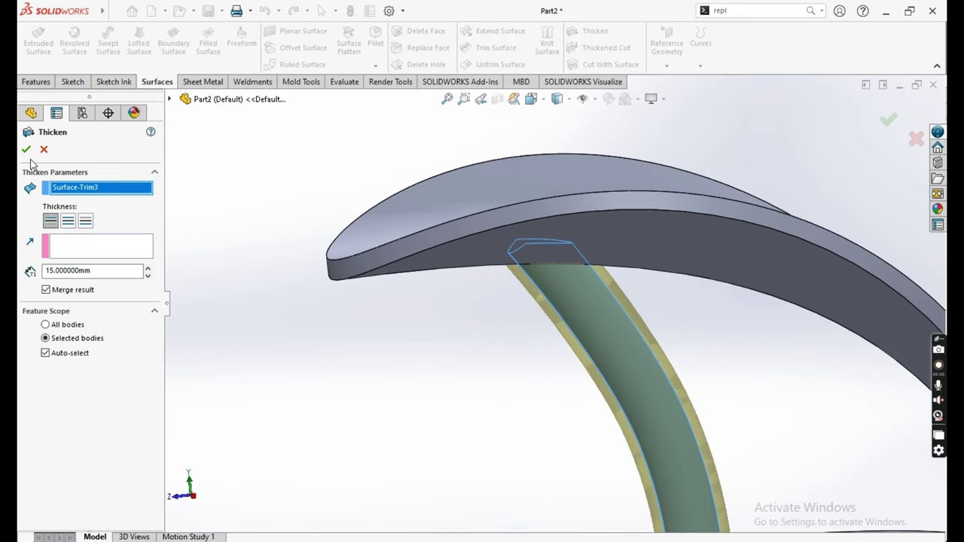
Step: Delete the two curved blade faces with Delete Face
scroll(490, 294, down, 3)
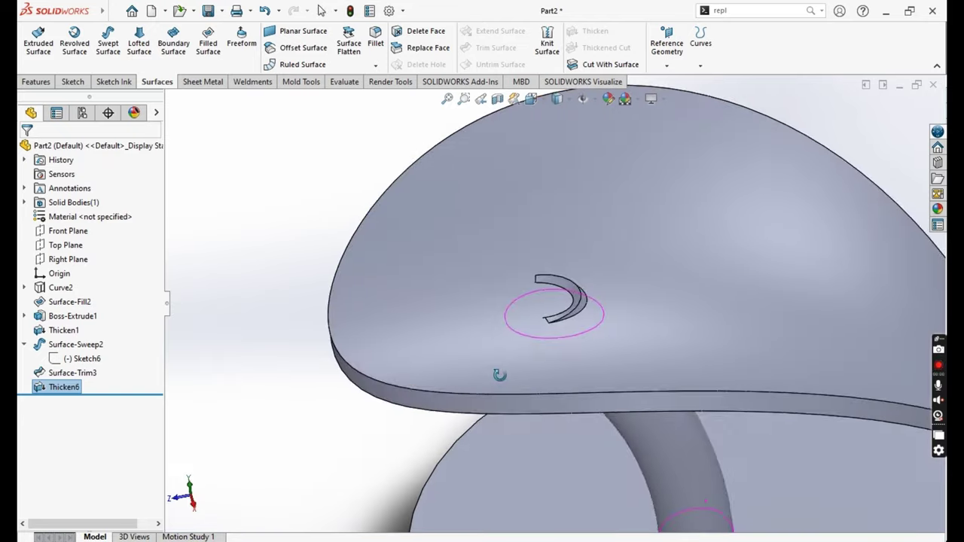
scroll(499, 370, down, 2)
scroll(625, 306, down, 2)
middle_drag(537, 332, 501, 314)
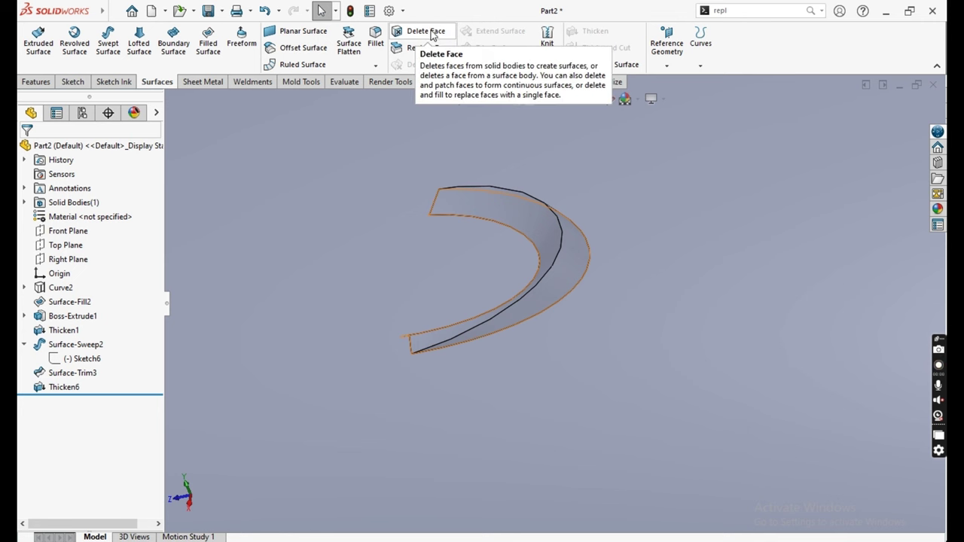
click(424, 31)
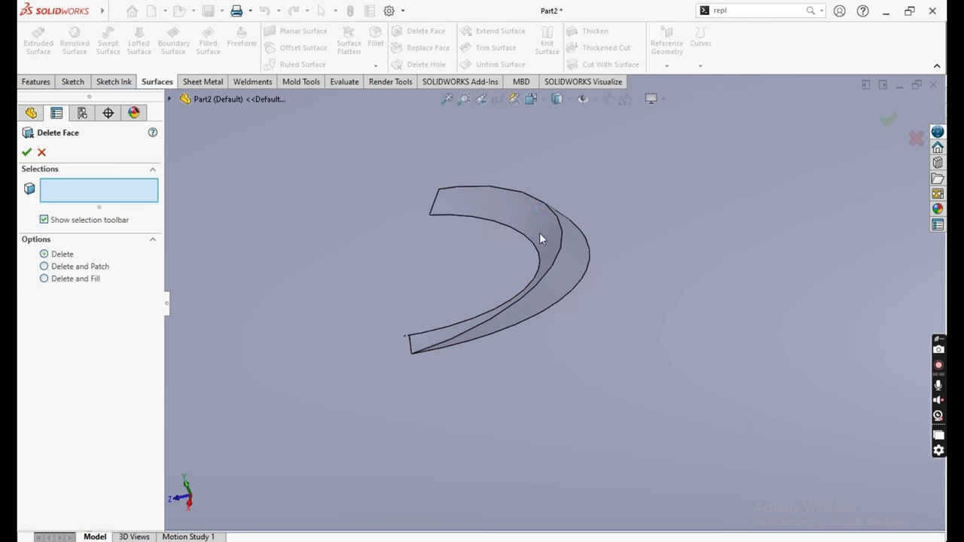
click(444, 335)
scroll(443, 334, down, 3)
click(600, 301)
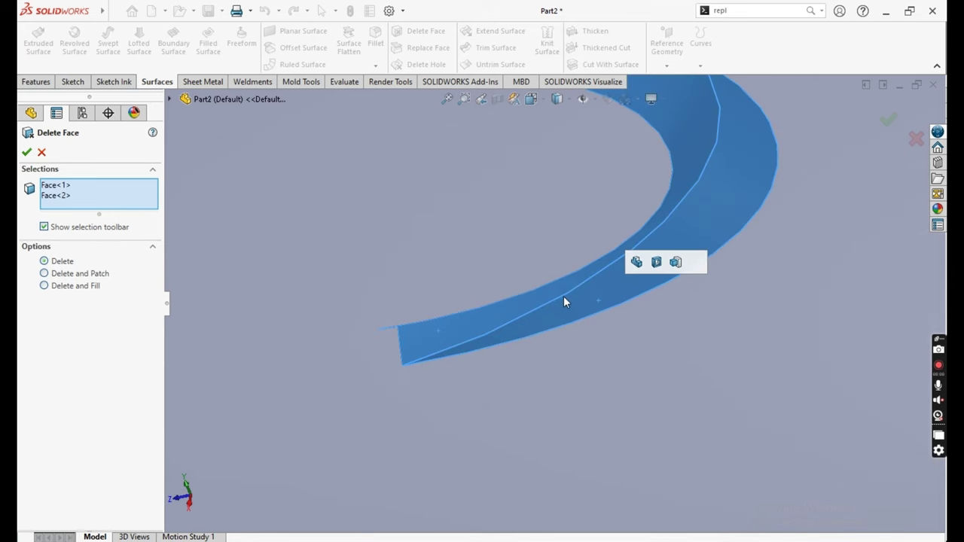
scroll(564, 296, up, 3)
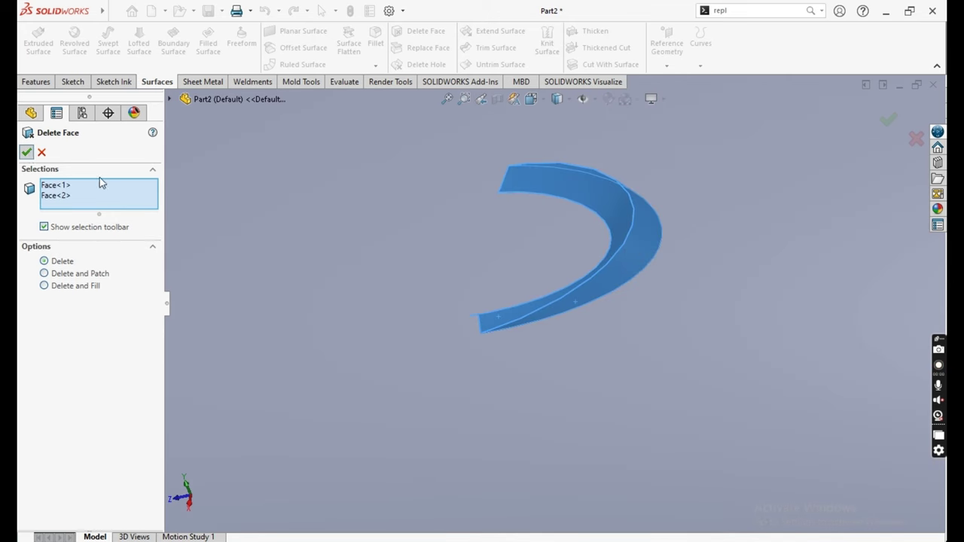
key(Return)
mouse_move(617, 264)
middle_down()
mouse_move(568, 337)
mouse_move(586, 323)
middle_up()
Step: Edit DeleteFace3 to use Delete and Patch, then view the stand from the side
right_click(68, 401)
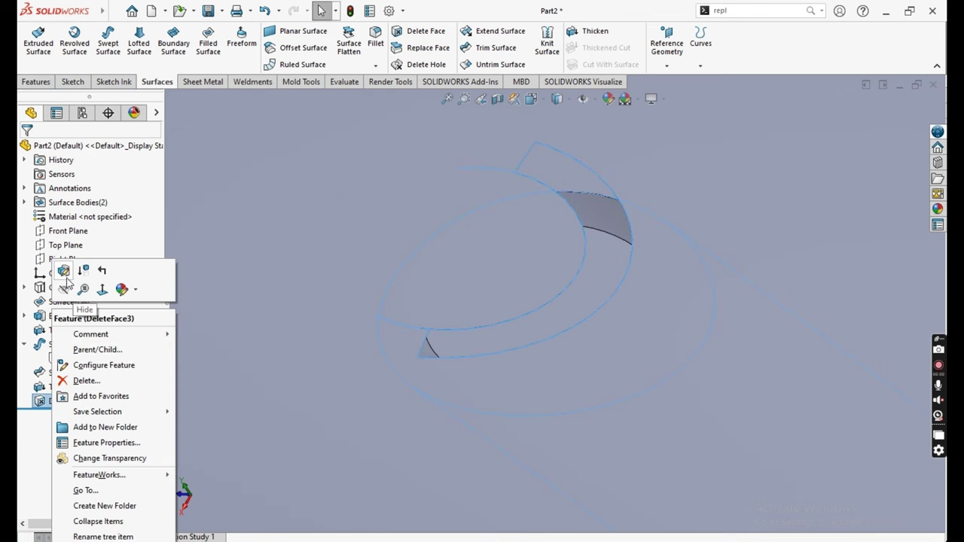
click(65, 273)
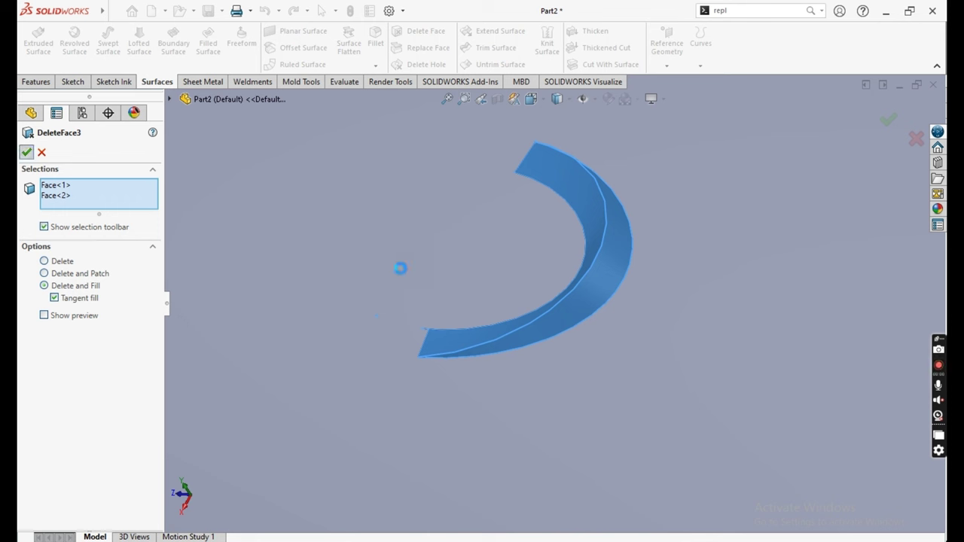
click(91, 276)
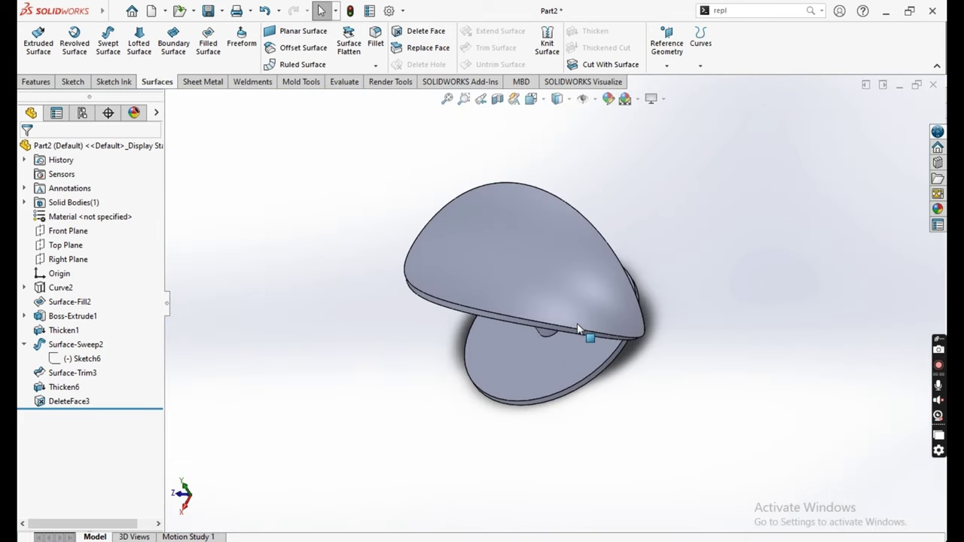
mouse_move(580, 329)
middle_down()
mouse_move(622, 198)
mouse_move(635, 193)
mouse_move(511, 332)
mouse_move(379, 168)
middle_up()
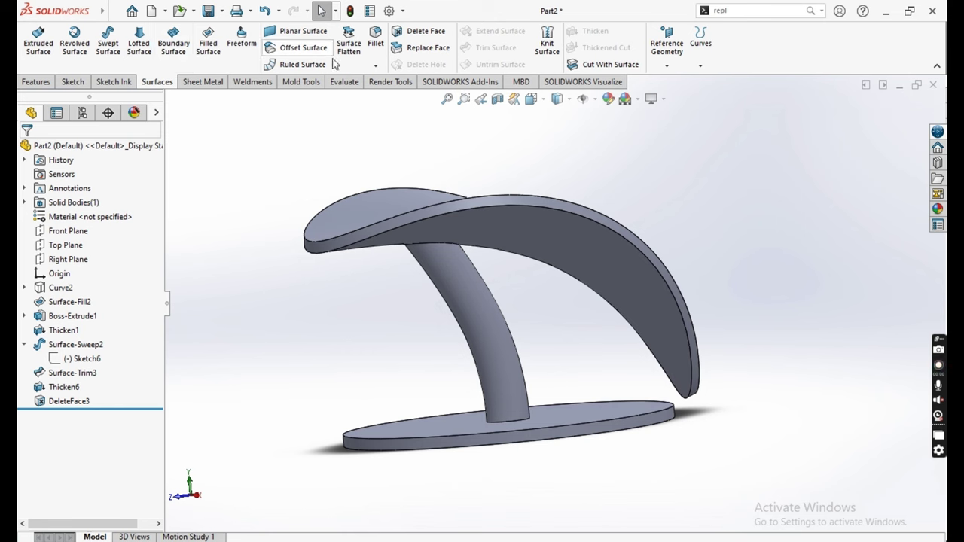
scroll(490, 288, down, 3)
mouse_move(491, 288)
middle_down()
mouse_move(466, 308)
mouse_move(487, 312)
mouse_move(462, 248)
middle_up()
scroll(466, 309, up, 2)
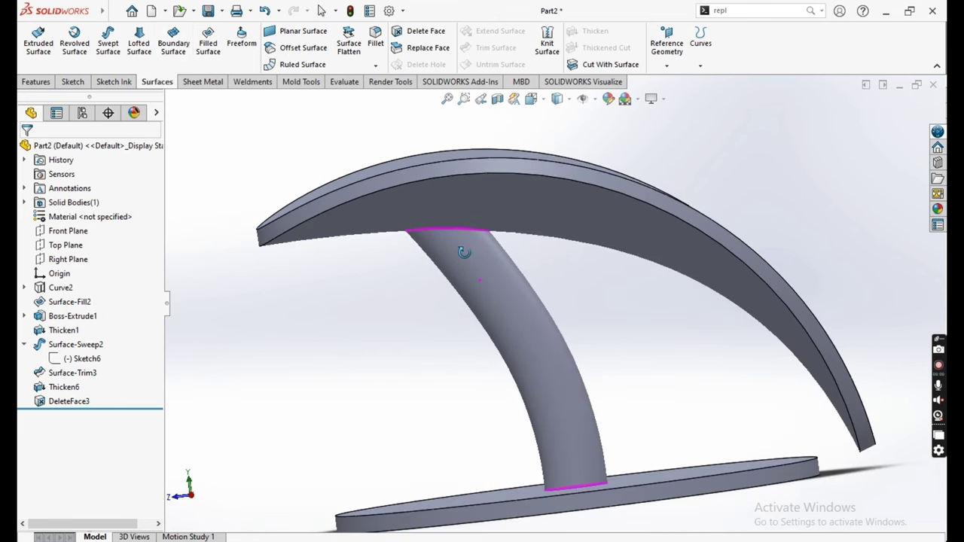
Step: Fillet the stem's top edge at the blade and bottom edge at the disc with a 160 mm radius
click(35, 81)
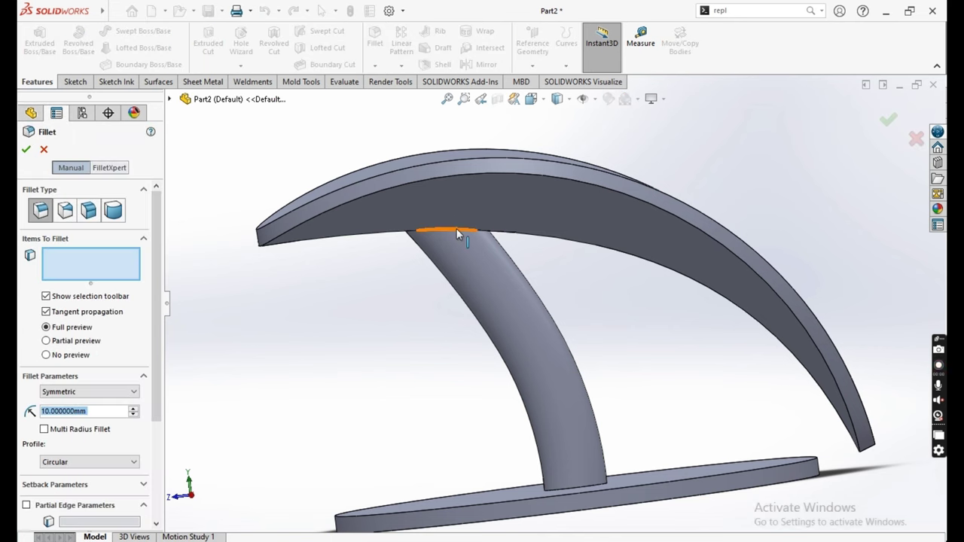
click(484, 231)
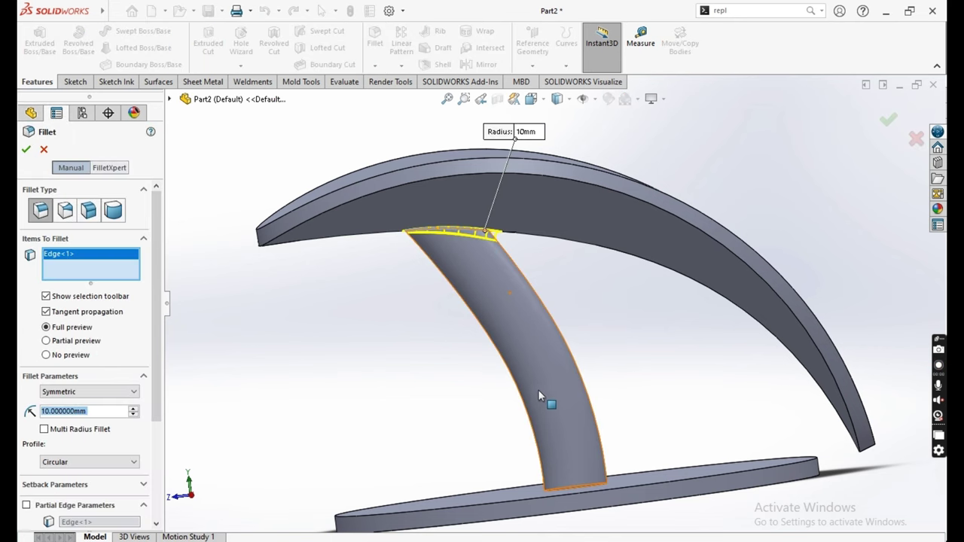
click(592, 488)
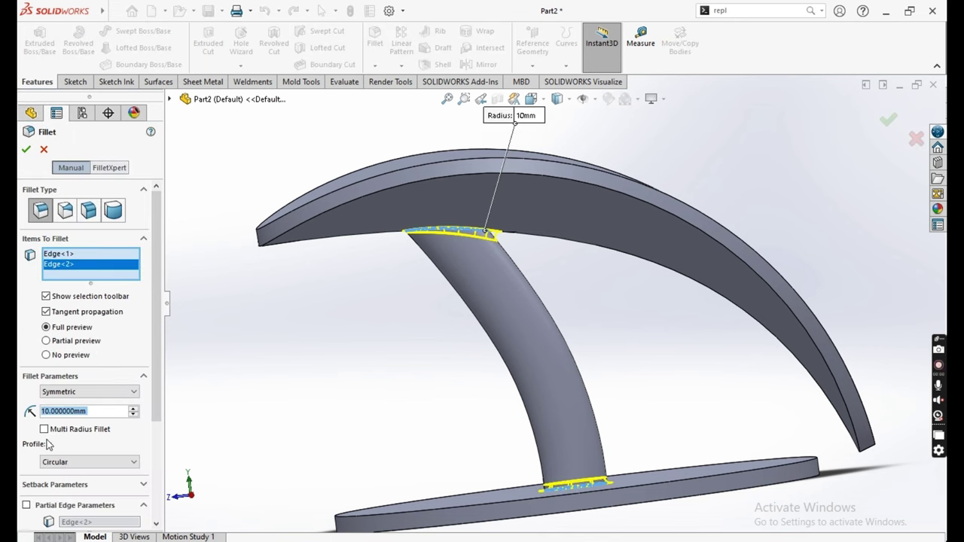
click(134, 408)
click(133, 409)
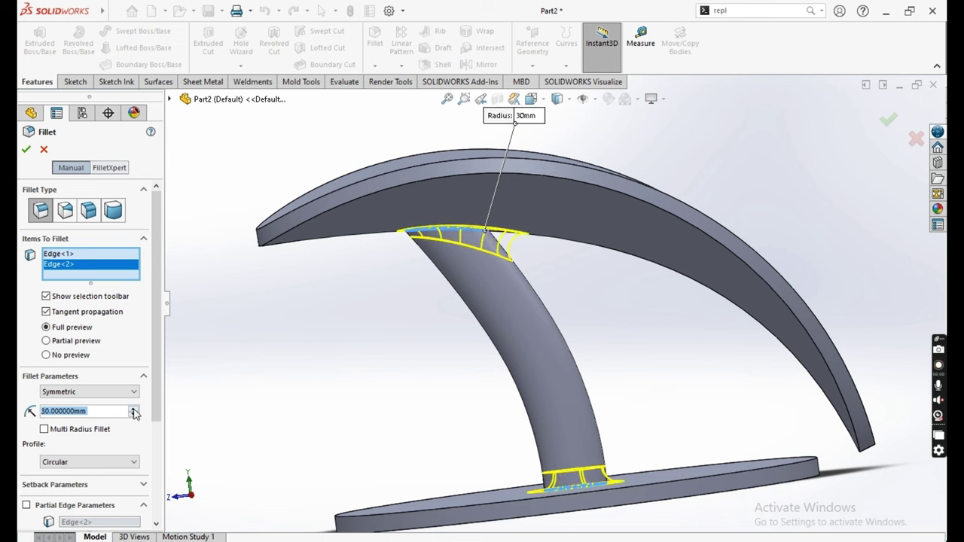
click(133, 408)
click(133, 411)
click(134, 411)
click(134, 410)
click(134, 411)
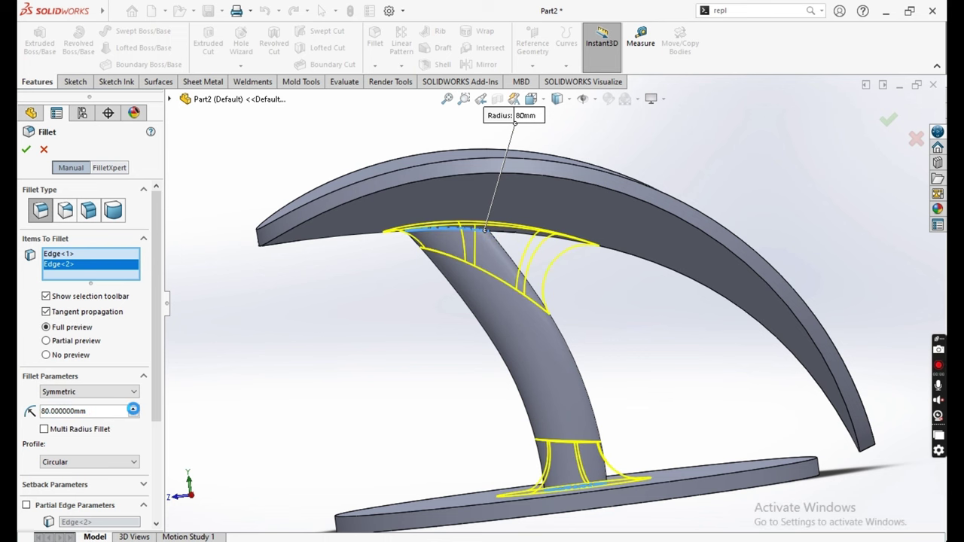
click(133, 411)
click(133, 409)
click(133, 409)
click(133, 409)
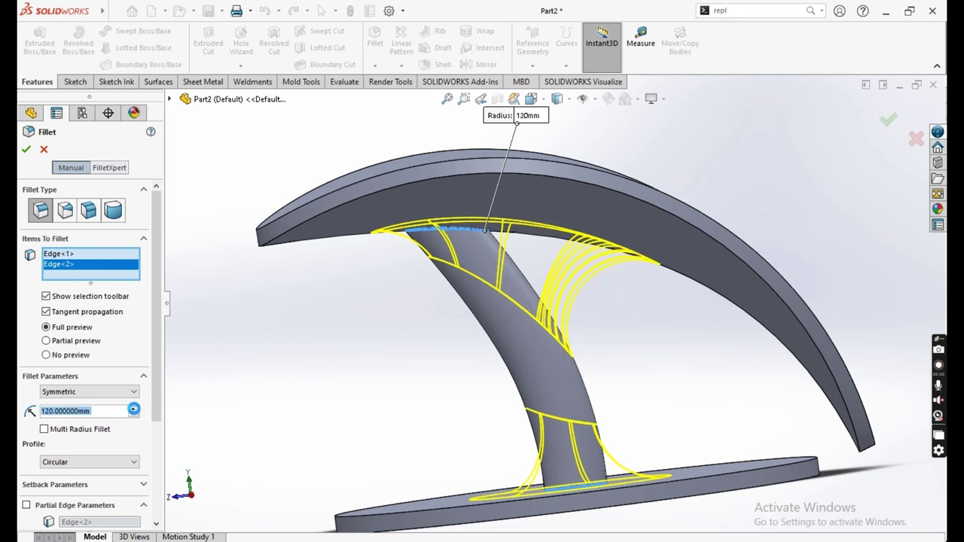
click(132, 409)
click(134, 408)
click(134, 408)
click(134, 409)
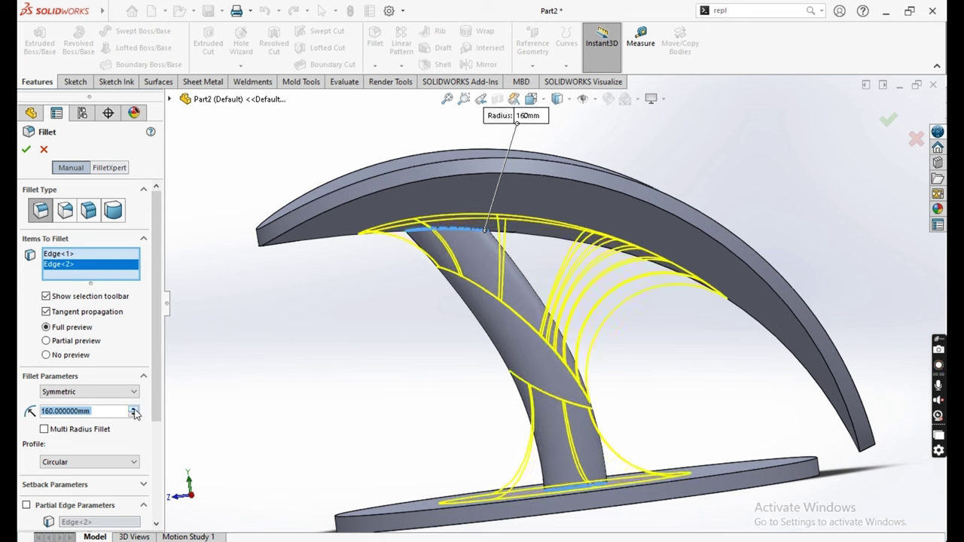
click(134, 409)
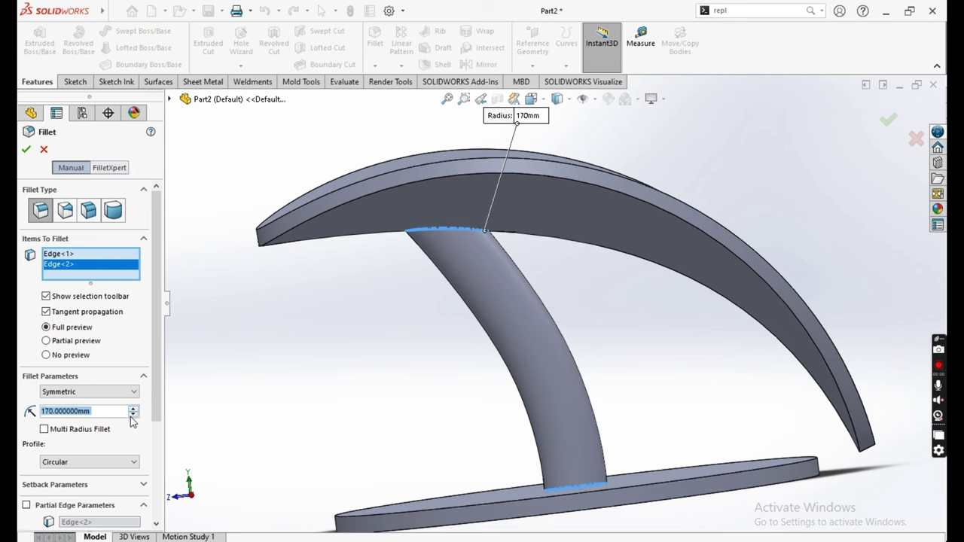
click(133, 414)
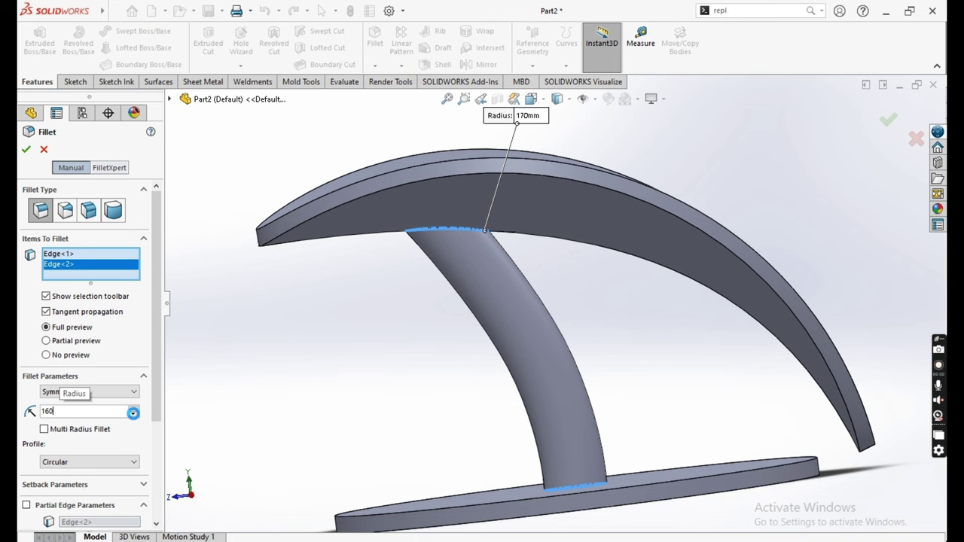
click(26, 150)
mouse_move(388, 306)
middle_down()
mouse_move(502, 318)
mouse_move(469, 333)
mouse_move(500, 375)
mouse_move(513, 345)
middle_up()
Step: Fillet the blade's two outer edges with a 15 mm radius
scroll(482, 302, up, 2)
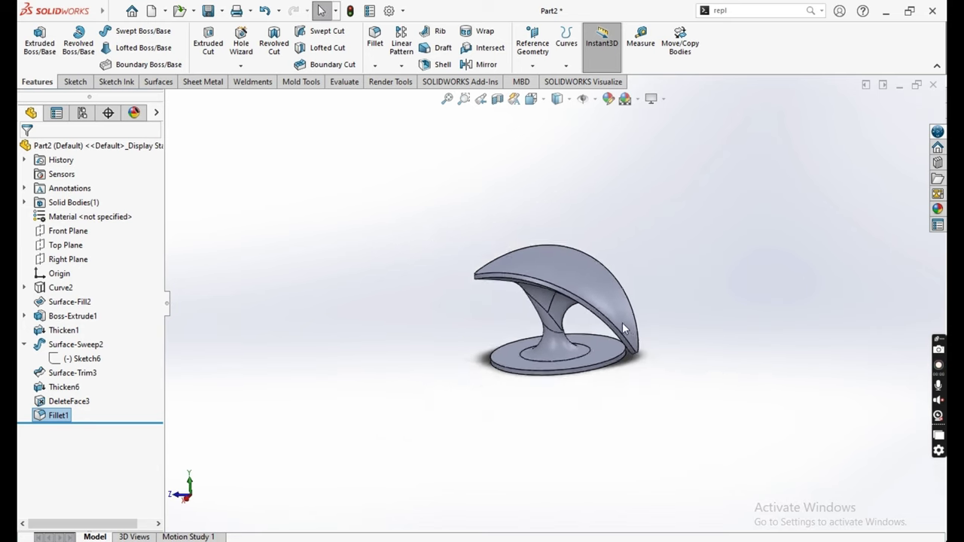
scroll(464, 275, down, 2)
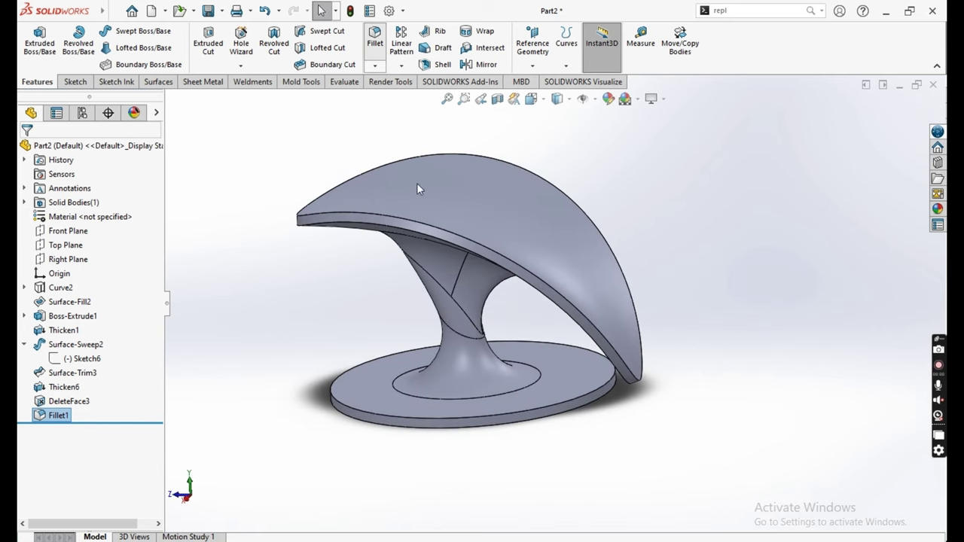
key(Return)
scroll(337, 226, down, 2)
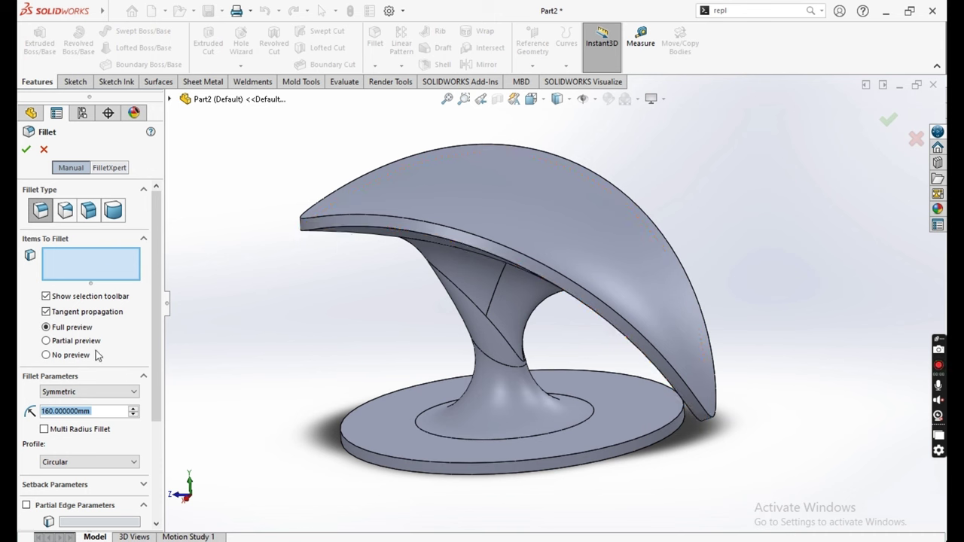
text(10)
key(Return)
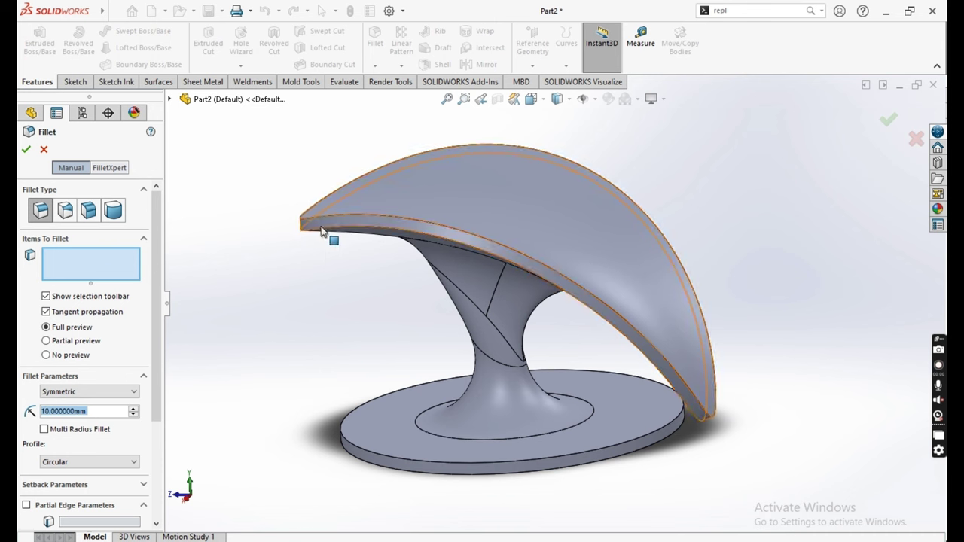
click(347, 226)
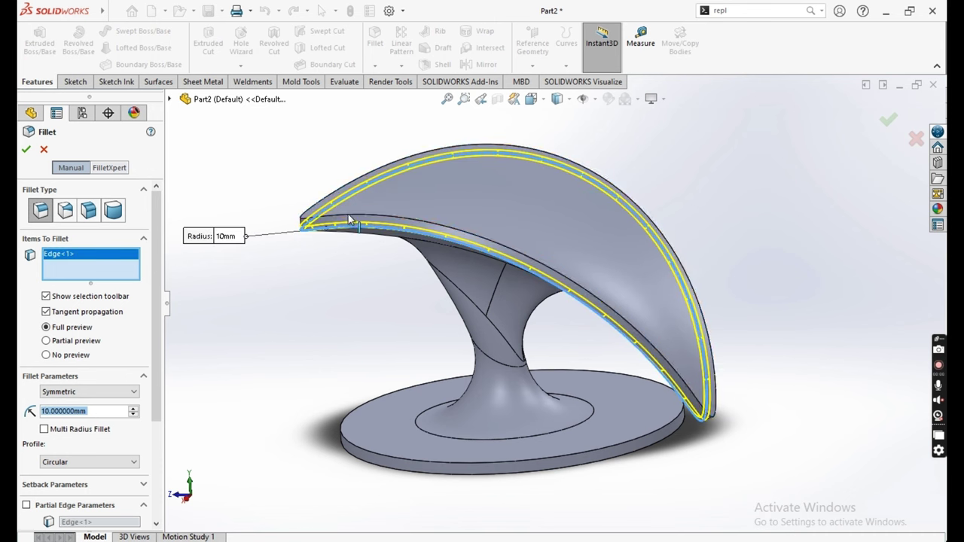
click(364, 226)
scroll(404, 253, up, 1)
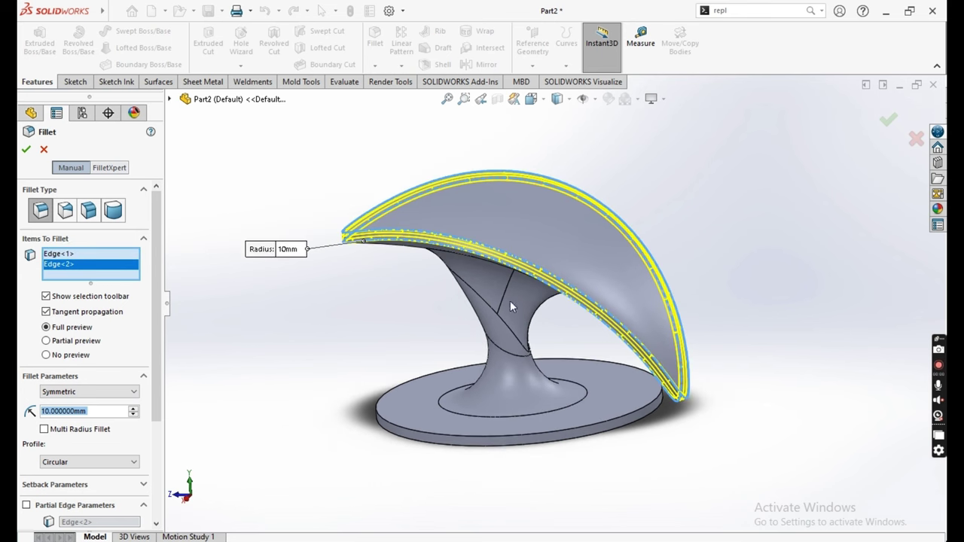
text(15)
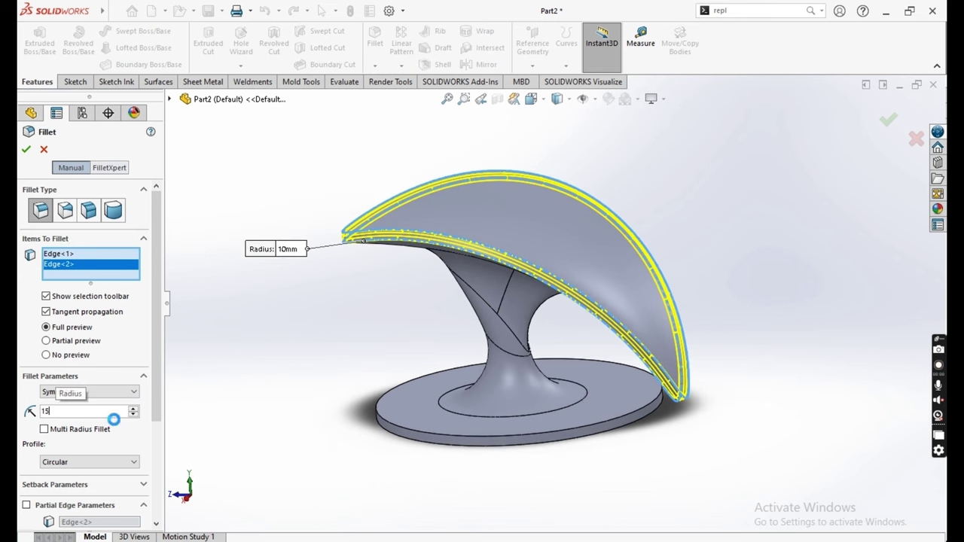
key(Return)
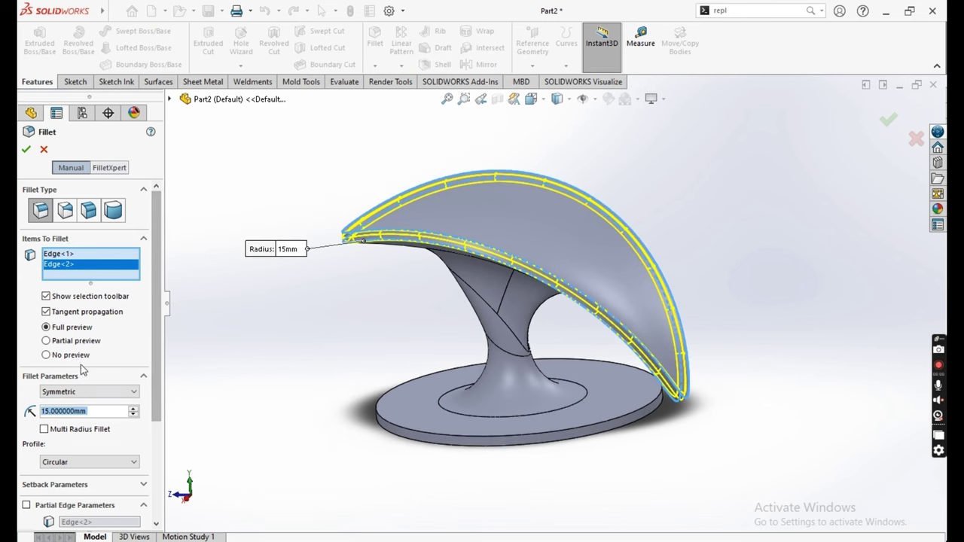
click(25, 149)
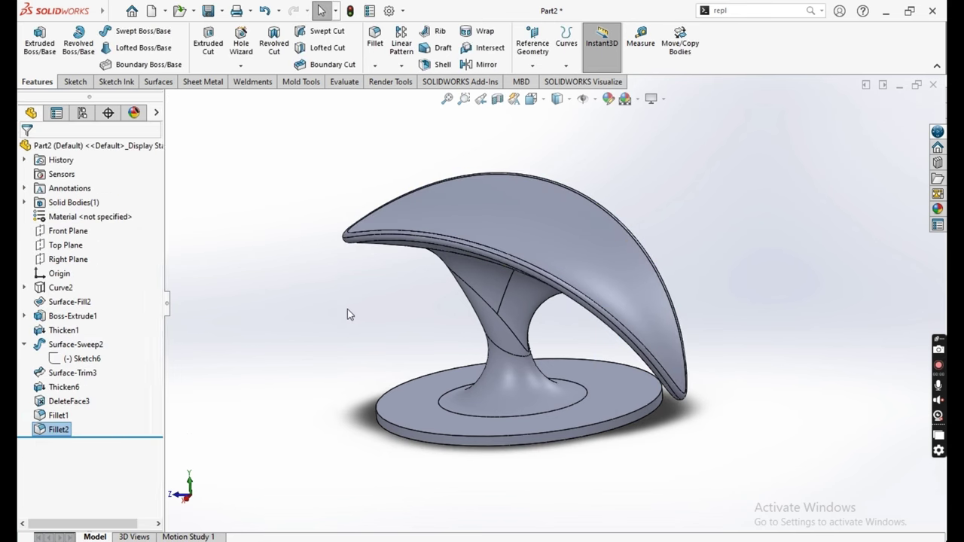
mouse_move(347, 309)
middle_down()
mouse_move(273, 324)
mouse_move(384, 282)
mouse_move(405, 299)
middle_up()
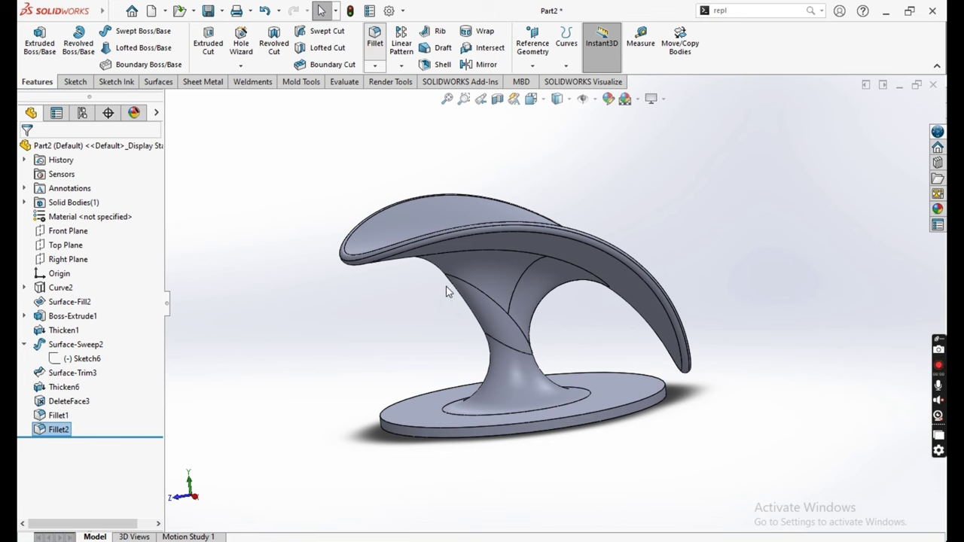
Step: Fillet the disc base's outer top edge with a 15 mm radius
key(Return)
scroll(520, 425, down, 3)
scroll(573, 416, down, 3)
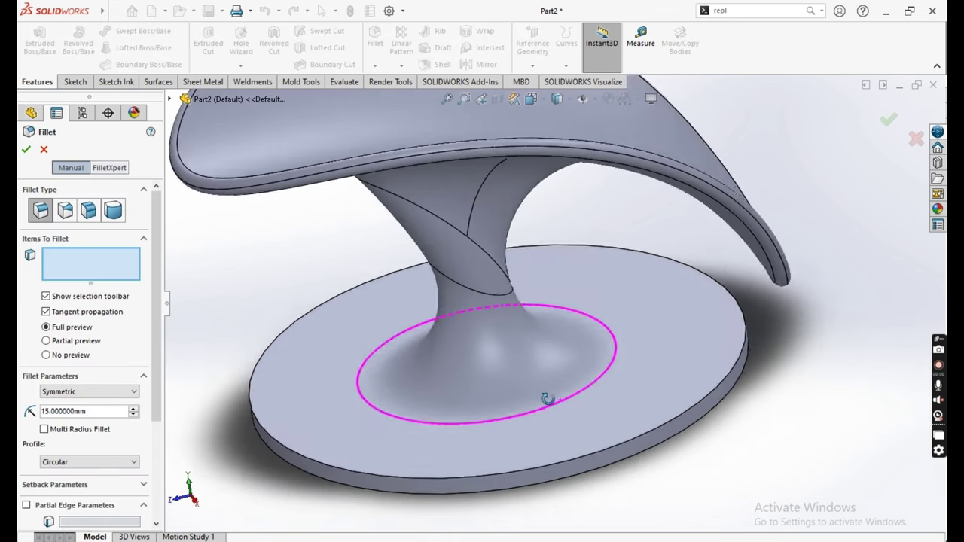
mouse_move(548, 399)
middle_down()
mouse_move(555, 383)
mouse_move(494, 482)
middle_up()
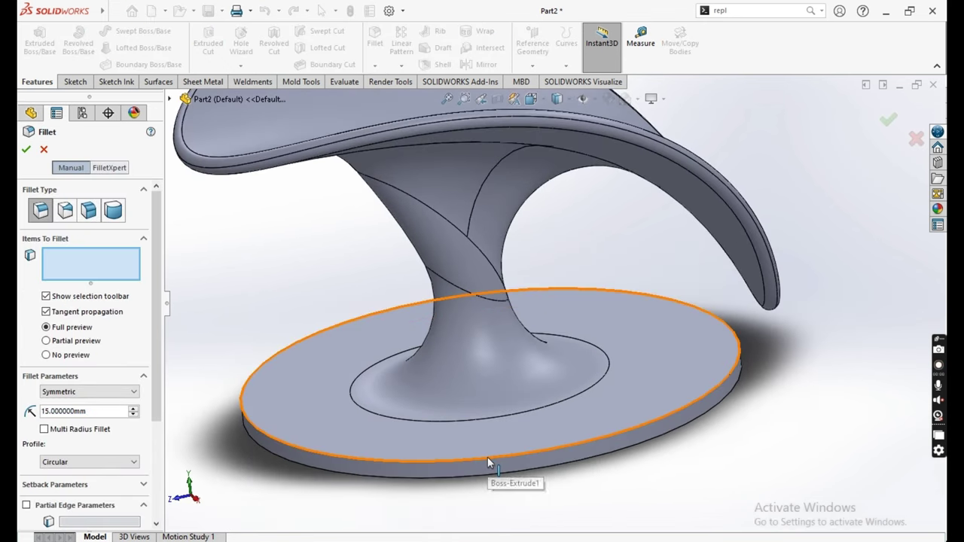
click(488, 457)
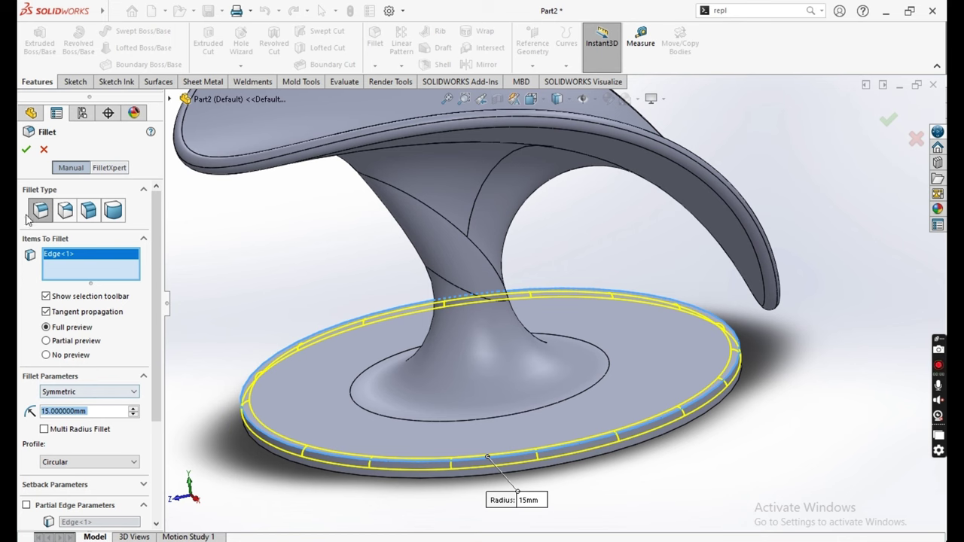
click(25, 151)
scroll(581, 352, up, 3)
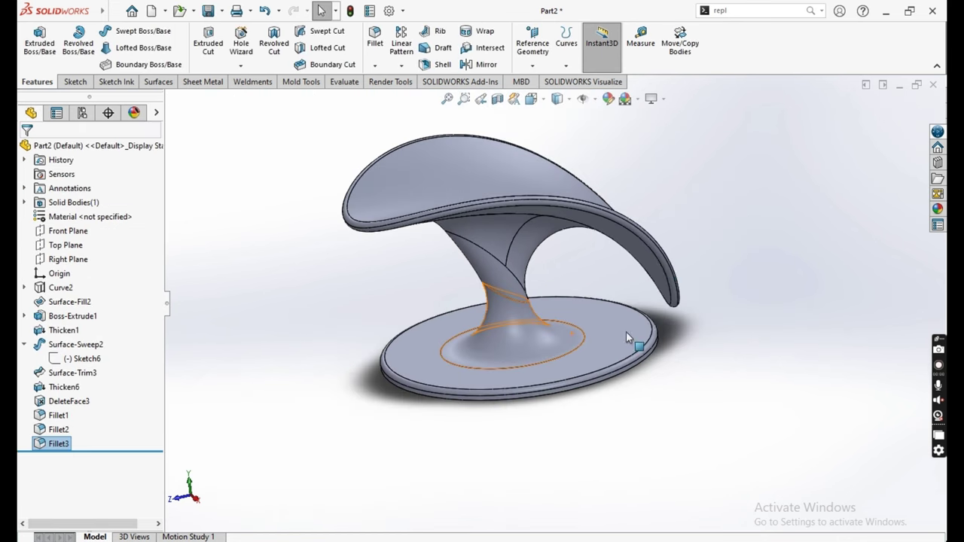
scroll(626, 332, up, 2)
scroll(553, 241, down, 2)
mouse_move(553, 242)
middle_down()
mouse_move(554, 294)
mouse_move(363, 271)
mouse_move(527, 293)
mouse_move(528, 340)
mouse_move(495, 327)
mouse_move(520, 341)
middle_up()
key(f)
click(568, 101)
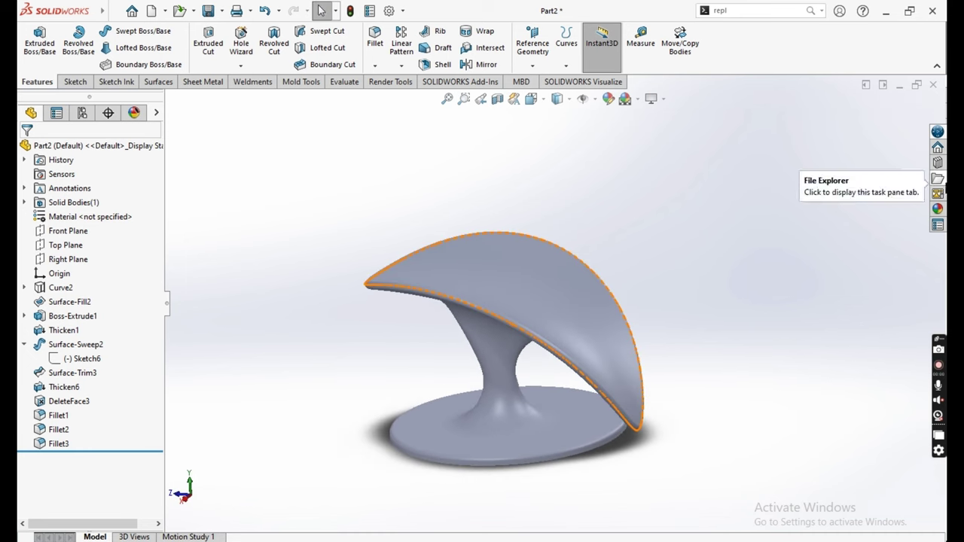
click(939, 210)
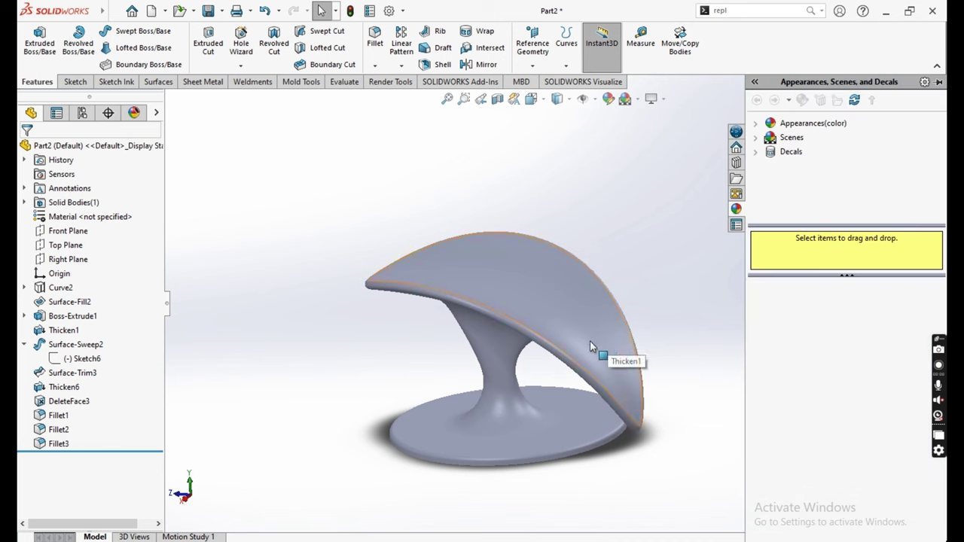
mouse_move(591, 348)
middle_down()
mouse_move(555, 287)
mouse_move(555, 312)
mouse_move(694, 198)
middle_up()
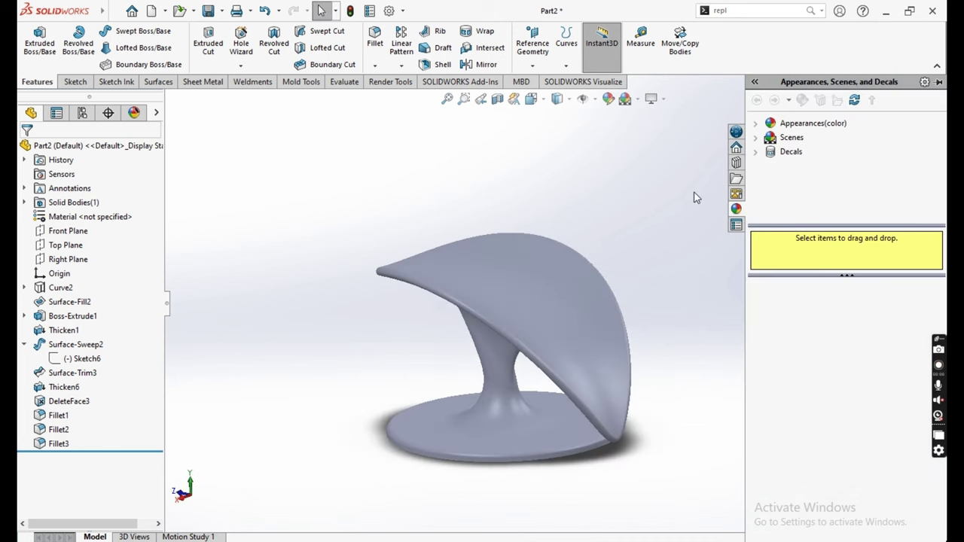
click(757, 125)
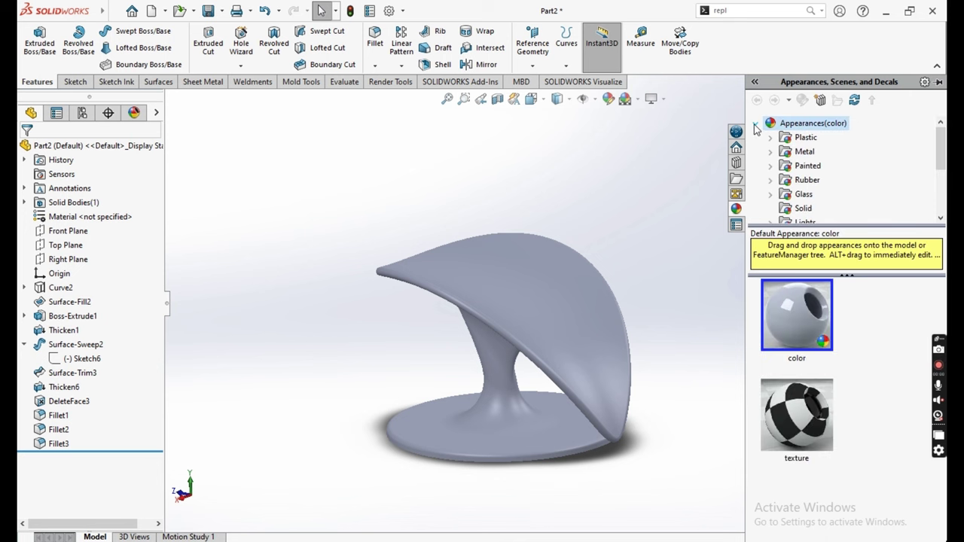
scroll(822, 204, down, 3)
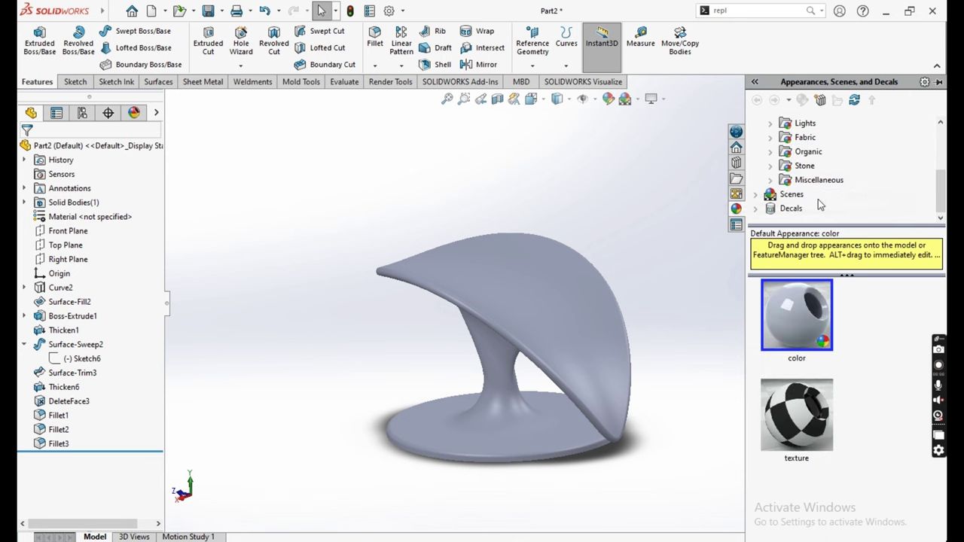
click(799, 152)
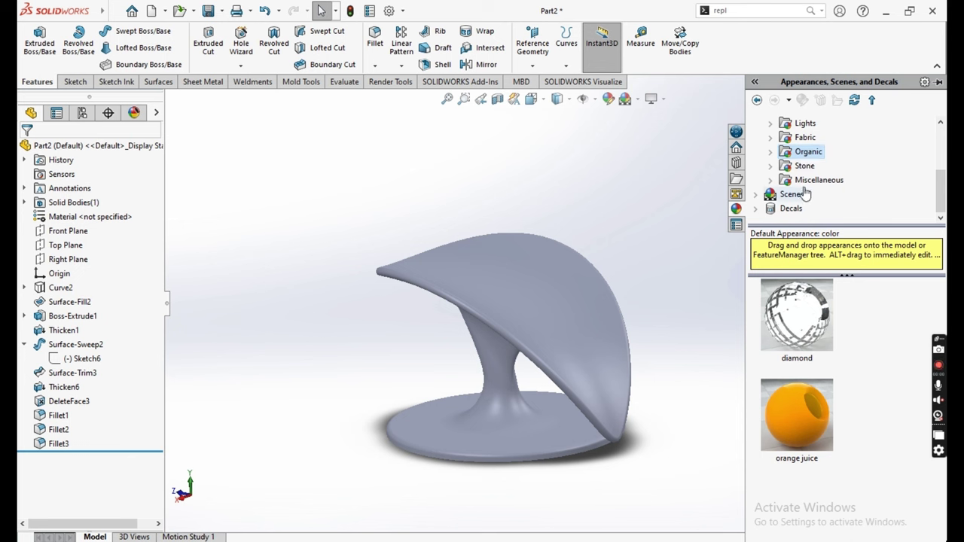
scroll(814, 205, up, 3)
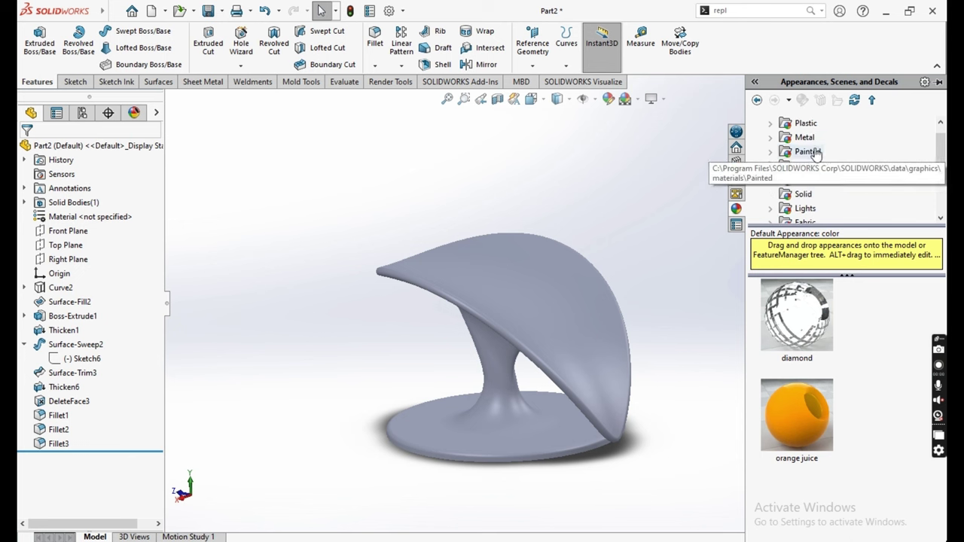
click(804, 193)
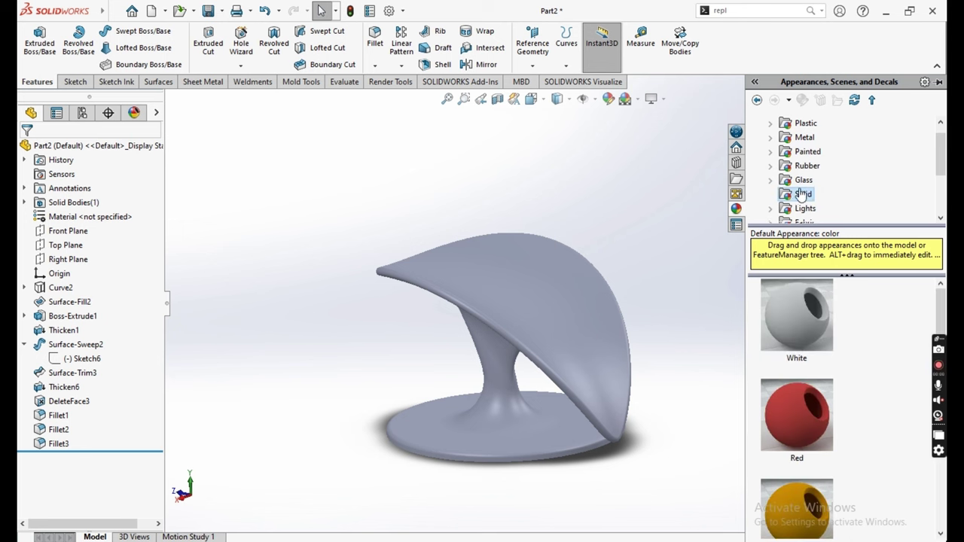
scroll(790, 178, down, 3)
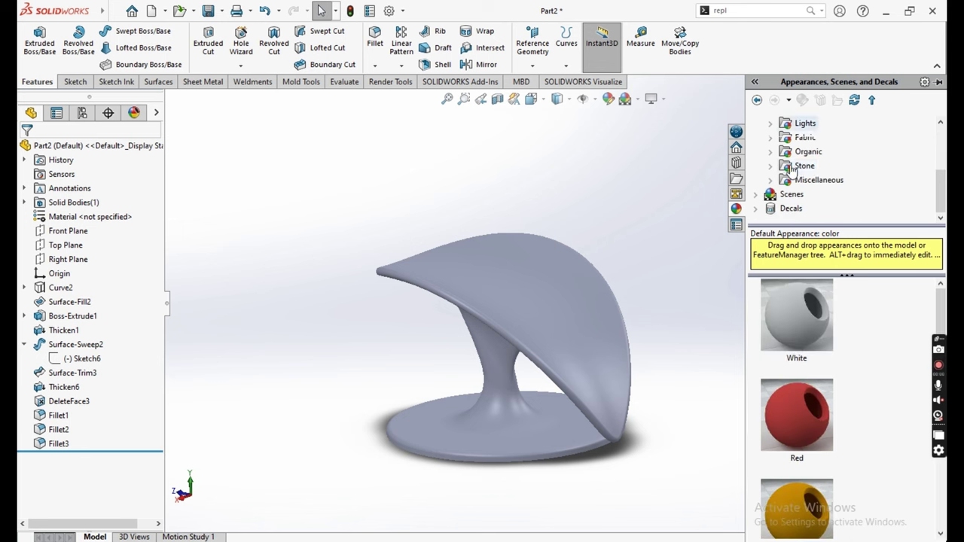
click(772, 153)
click(818, 137)
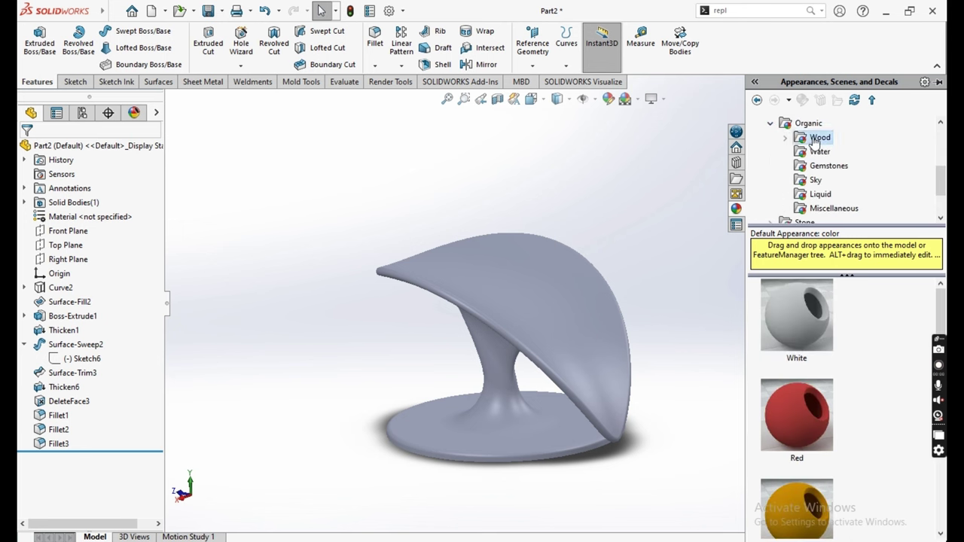
click(786, 138)
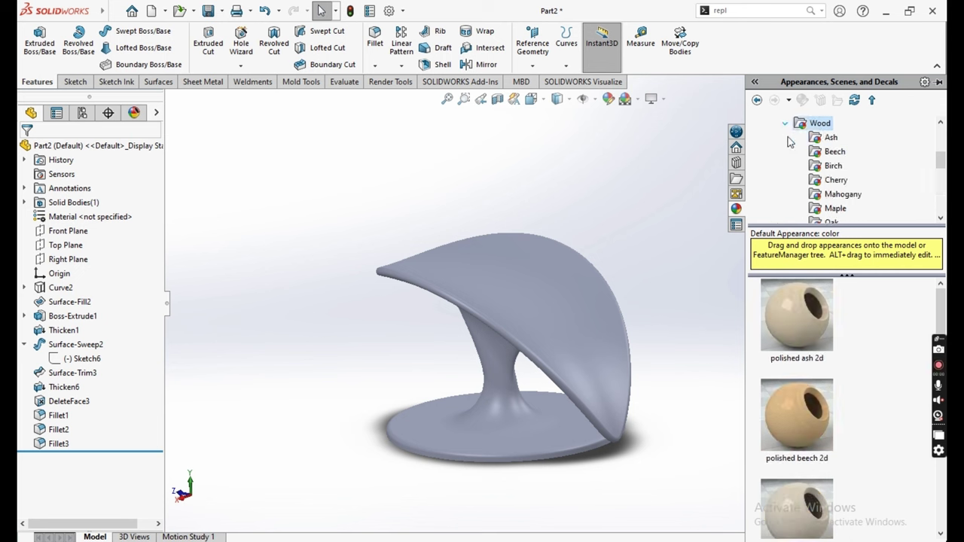
click(838, 182)
click(838, 194)
scroll(839, 195, down, 2)
click(839, 194)
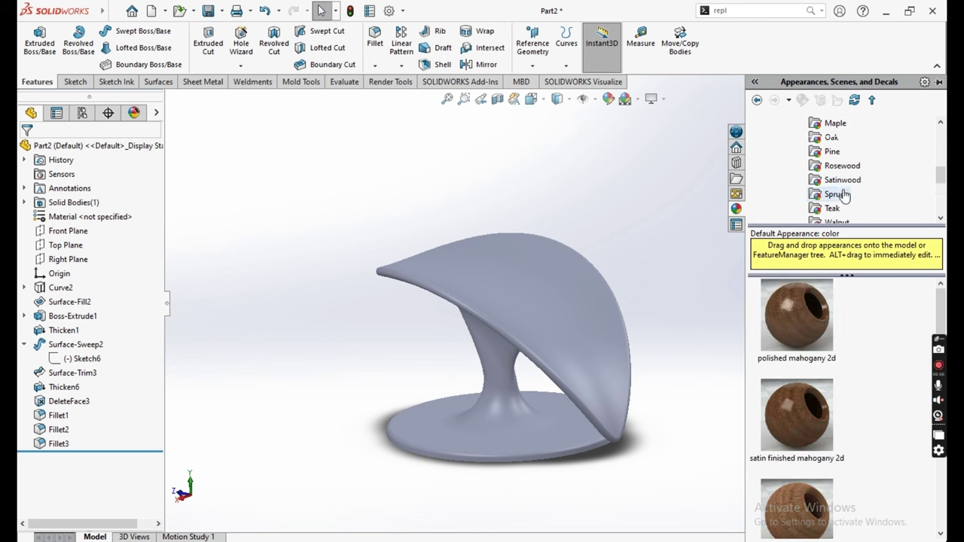
scroll(838, 188, down, 3)
scroll(834, 192, up, 1)
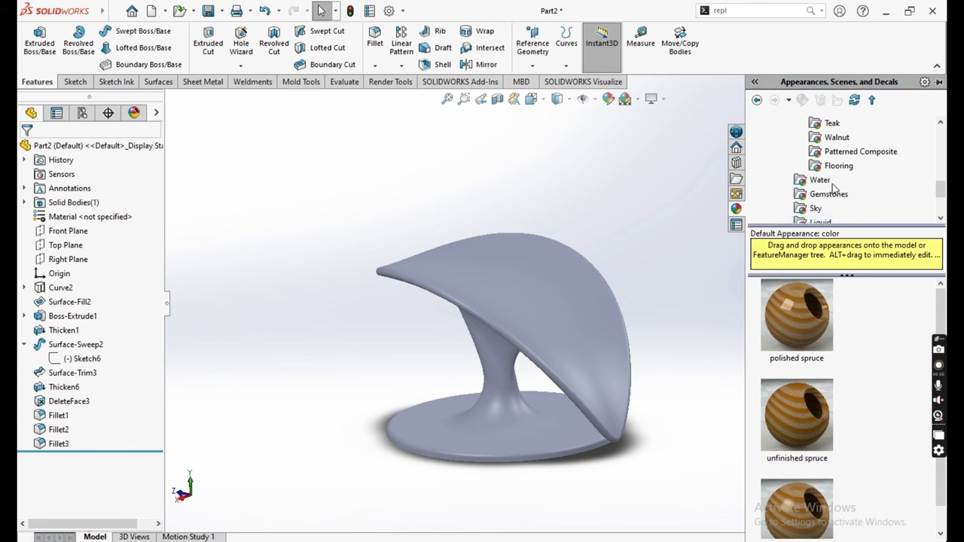
click(837, 164)
click(840, 151)
scroll(831, 183, up, 1)
click(831, 181)
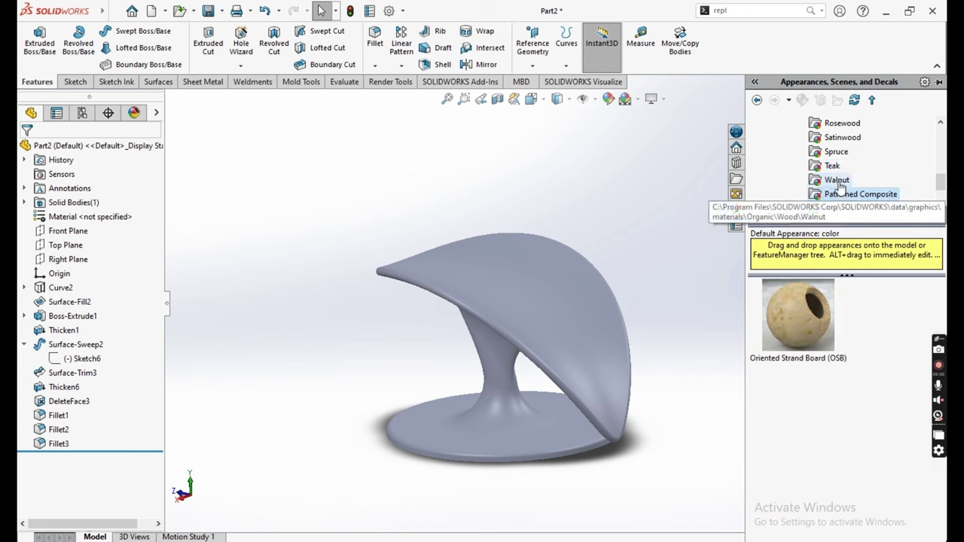
click(834, 166)
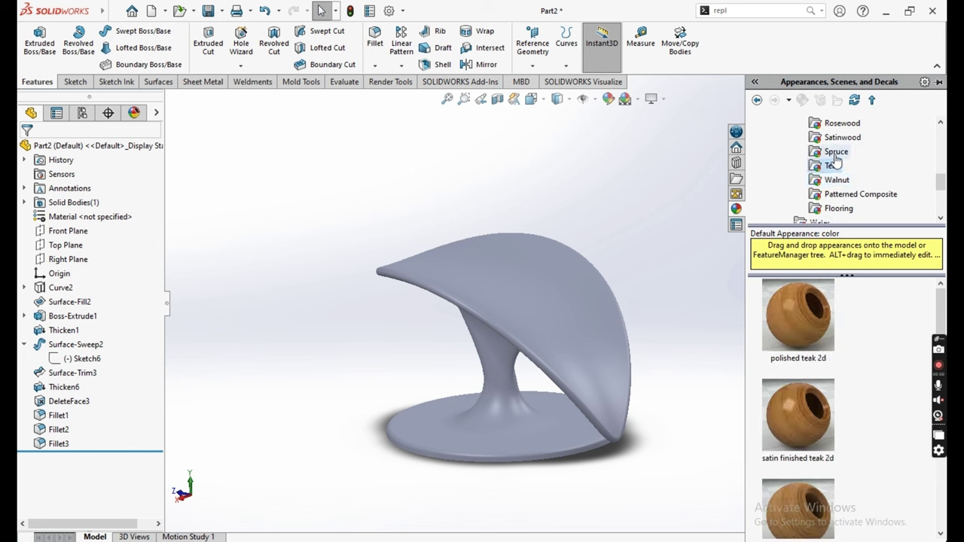
click(836, 153)
scroll(837, 162, up, 2)
scroll(837, 181, down, 2)
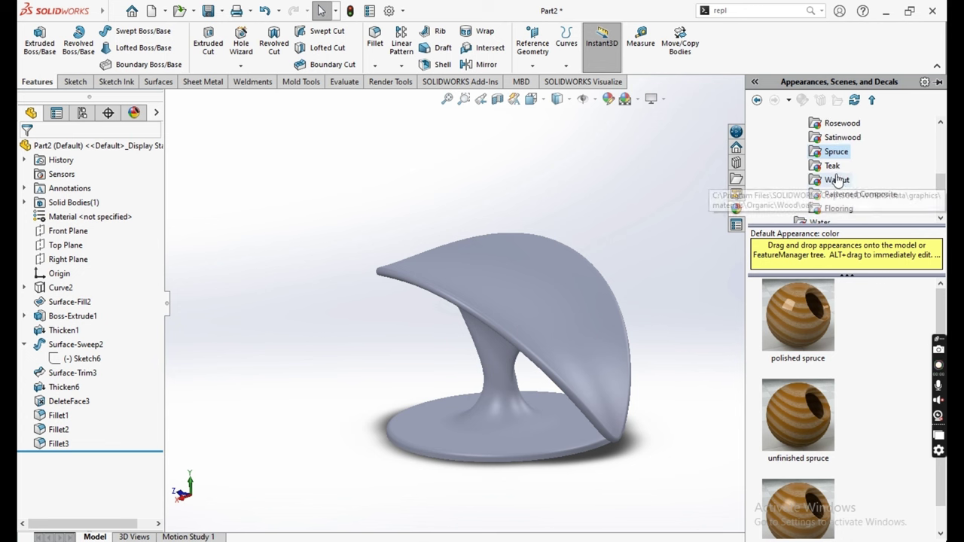
click(842, 137)
click(842, 123)
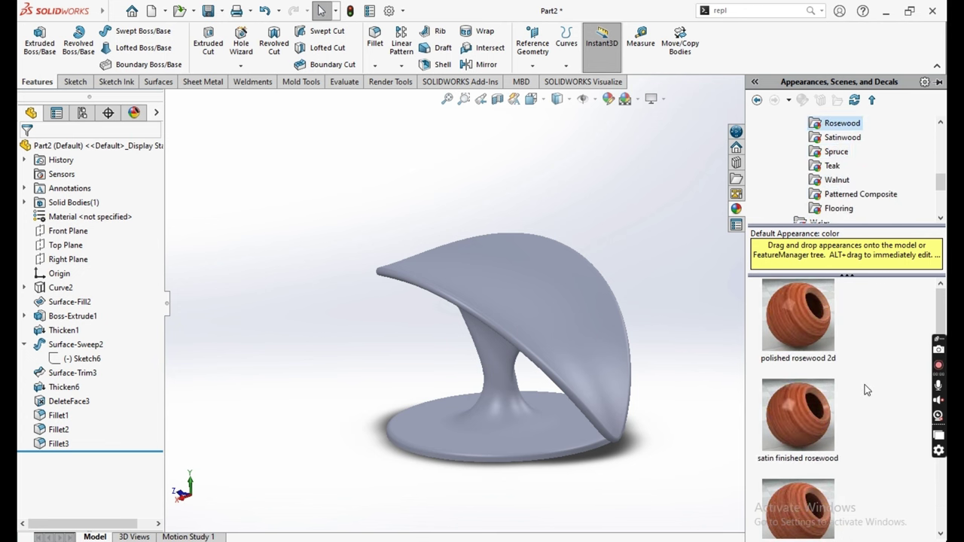
scroll(867, 390, down, 3)
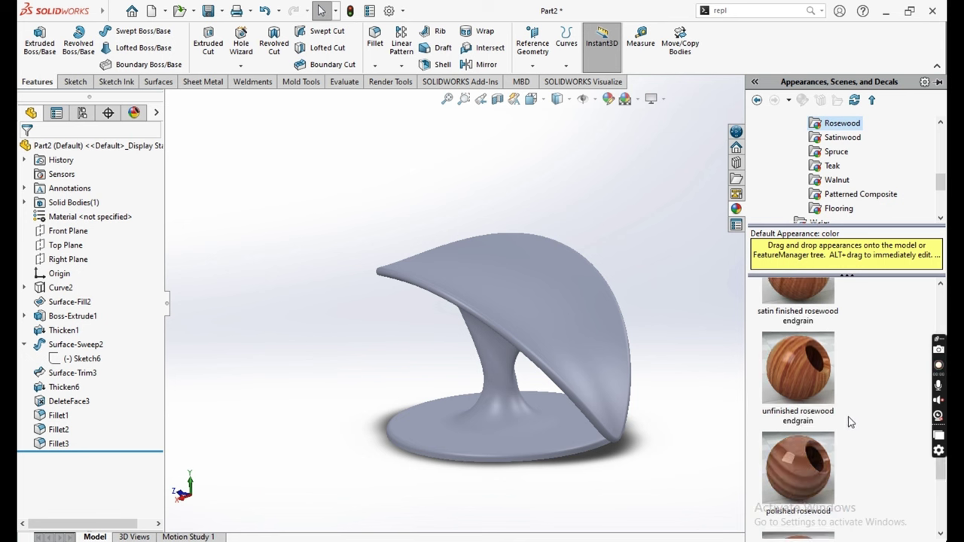
scroll(853, 411, down, 4)
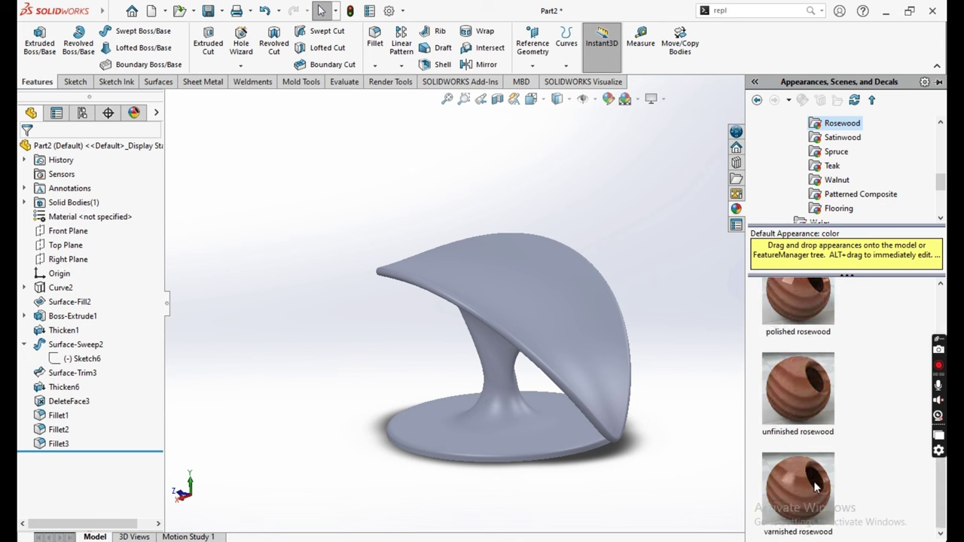
drag(816, 489, 642, 369)
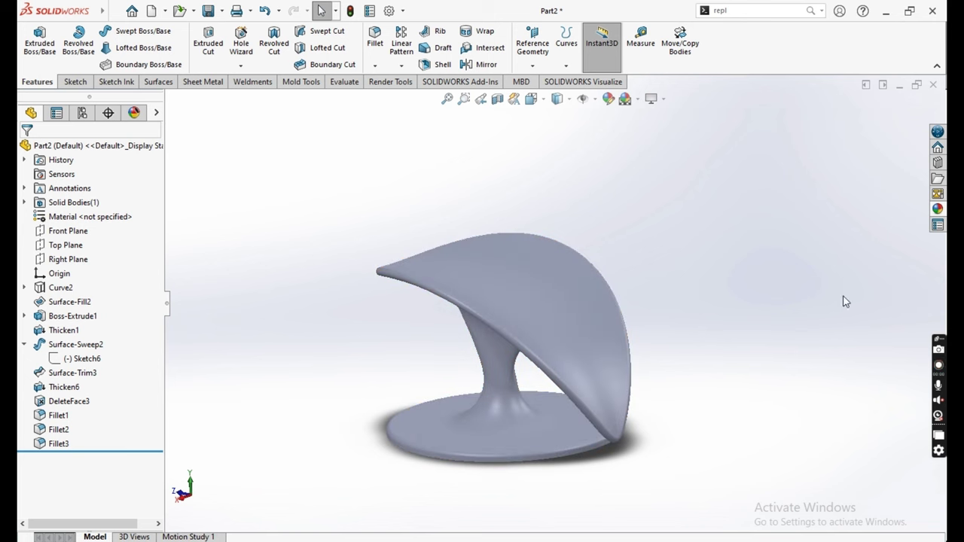
Step: Apply the 'polished rosewood 2d' appearance to the whole body and orbit to inspect the wood finish
click(938, 209)
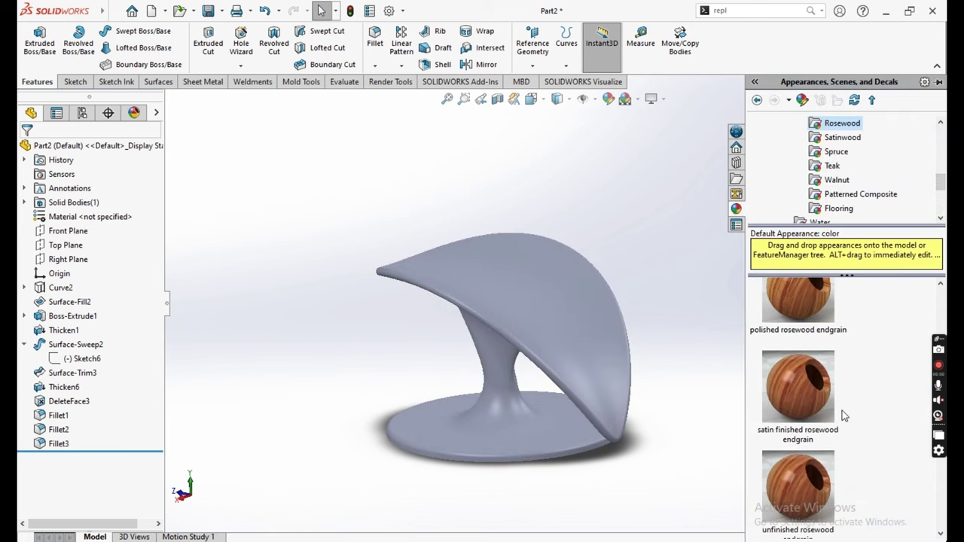
scroll(841, 413, up, 3)
drag(821, 343, 593, 357)
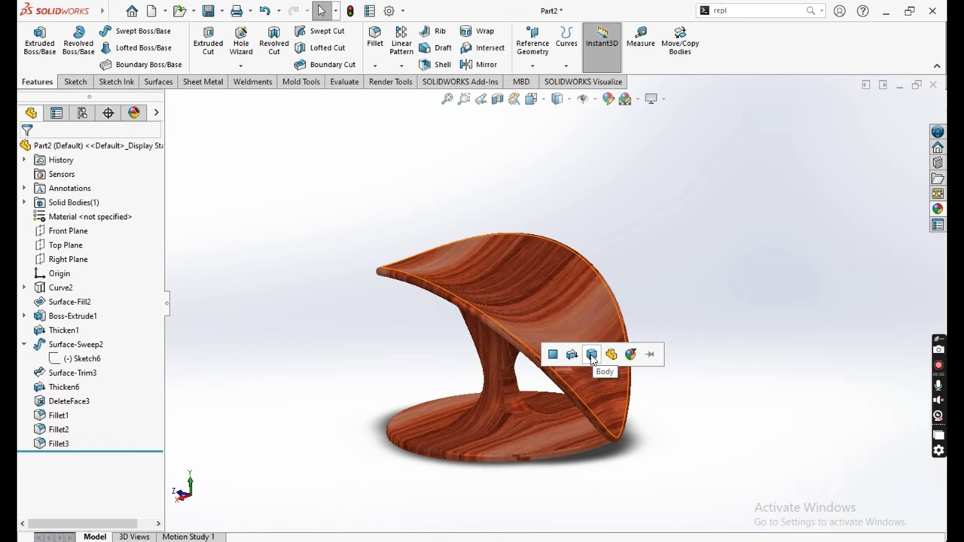
mouse_move(593, 357)
middle_down()
mouse_move(609, 358)
mouse_move(588, 321)
mouse_move(541, 284)
mouse_move(476, 286)
mouse_move(517, 355)
mouse_move(523, 338)
middle_up()
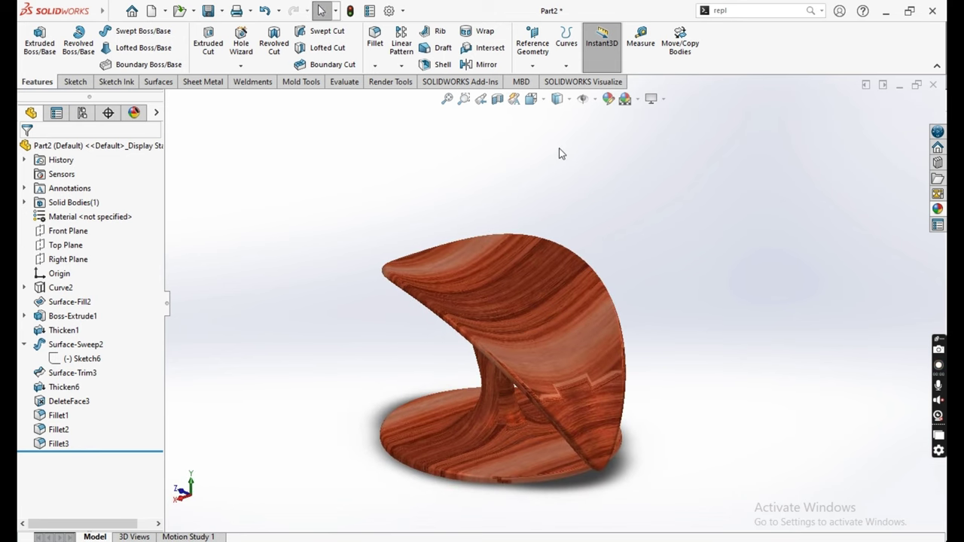
mouse_move(614, 258)
middle_down()
mouse_move(626, 261)
mouse_move(626, 282)
mouse_move(615, 281)
middle_up()
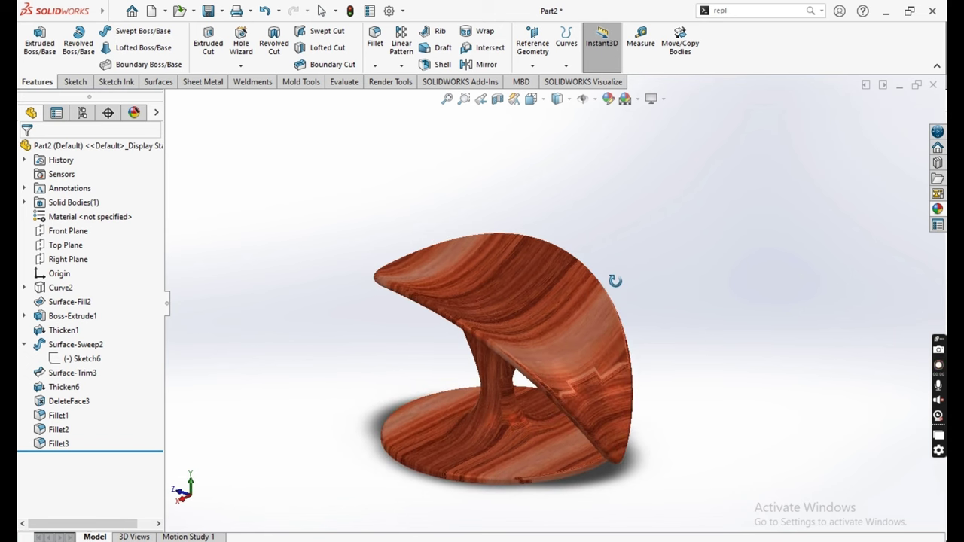
Step: Preview the rosewood sculpture with Render Tools' Integrated Preview, then switch the preview off
click(369, 83)
click(270, 54)
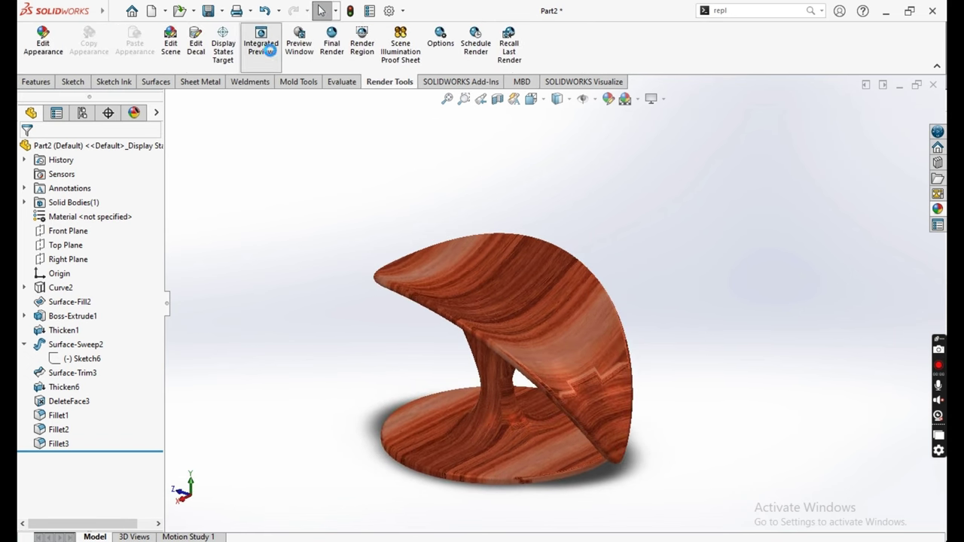
click(402, 319)
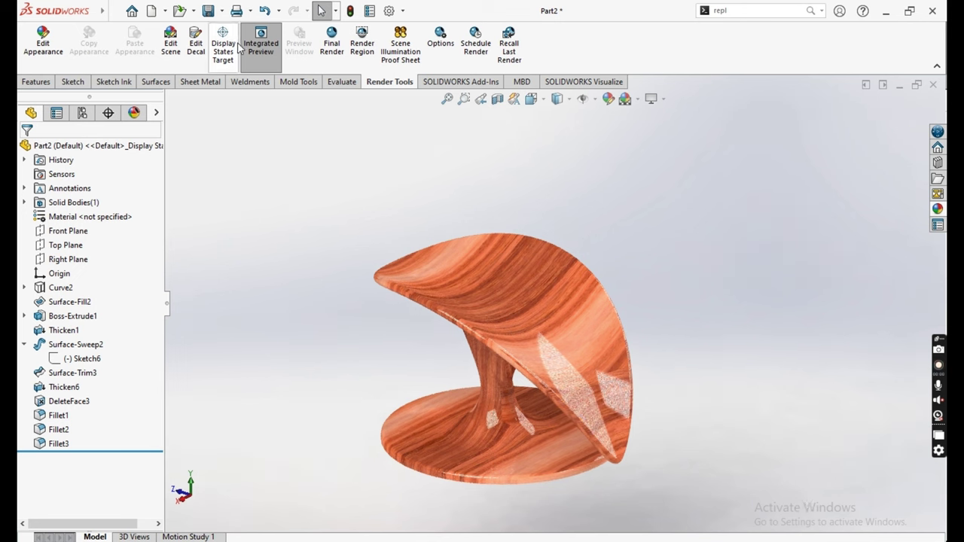
click(261, 43)
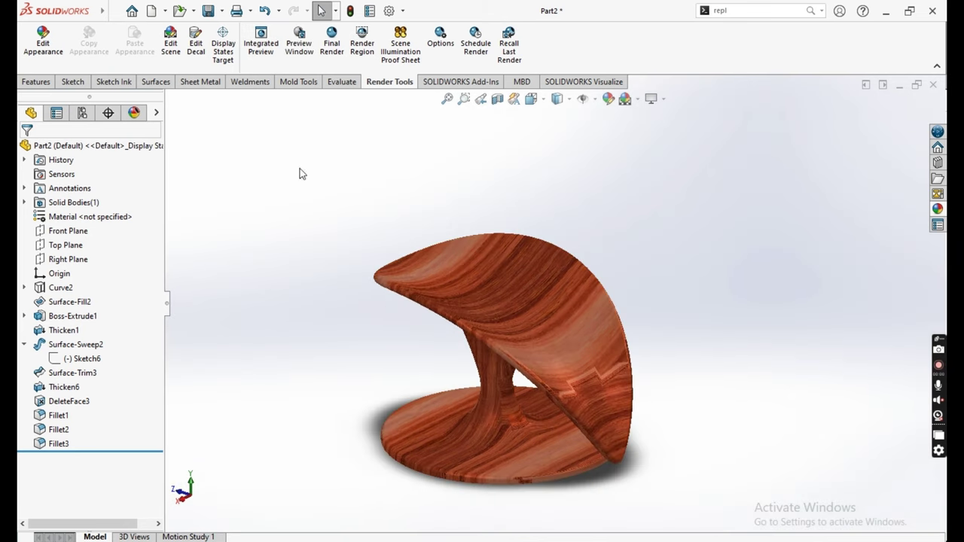
mouse_move(500, 379)
middle_down()
mouse_move(407, 355)
mouse_move(487, 306)
mouse_move(565, 344)
mouse_move(597, 380)
mouse_move(472, 334)
mouse_move(396, 364)
mouse_move(248, 399)
mouse_move(226, 433)
mouse_move(274, 450)
mouse_move(249, 402)
mouse_move(385, 397)
mouse_move(422, 407)
mouse_move(400, 377)
mouse_move(366, 383)
mouse_move(394, 389)
mouse_move(392, 422)
mouse_move(410, 407)
middle_up()
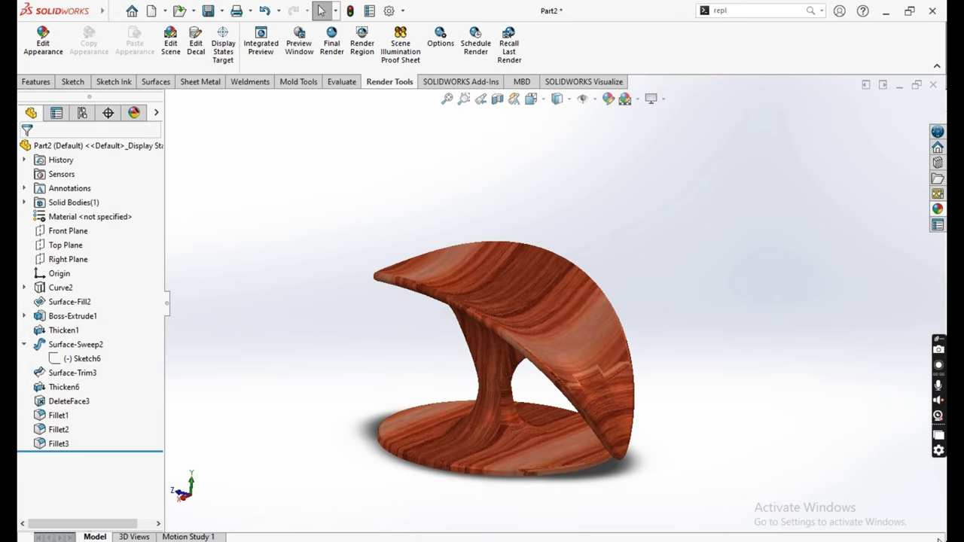